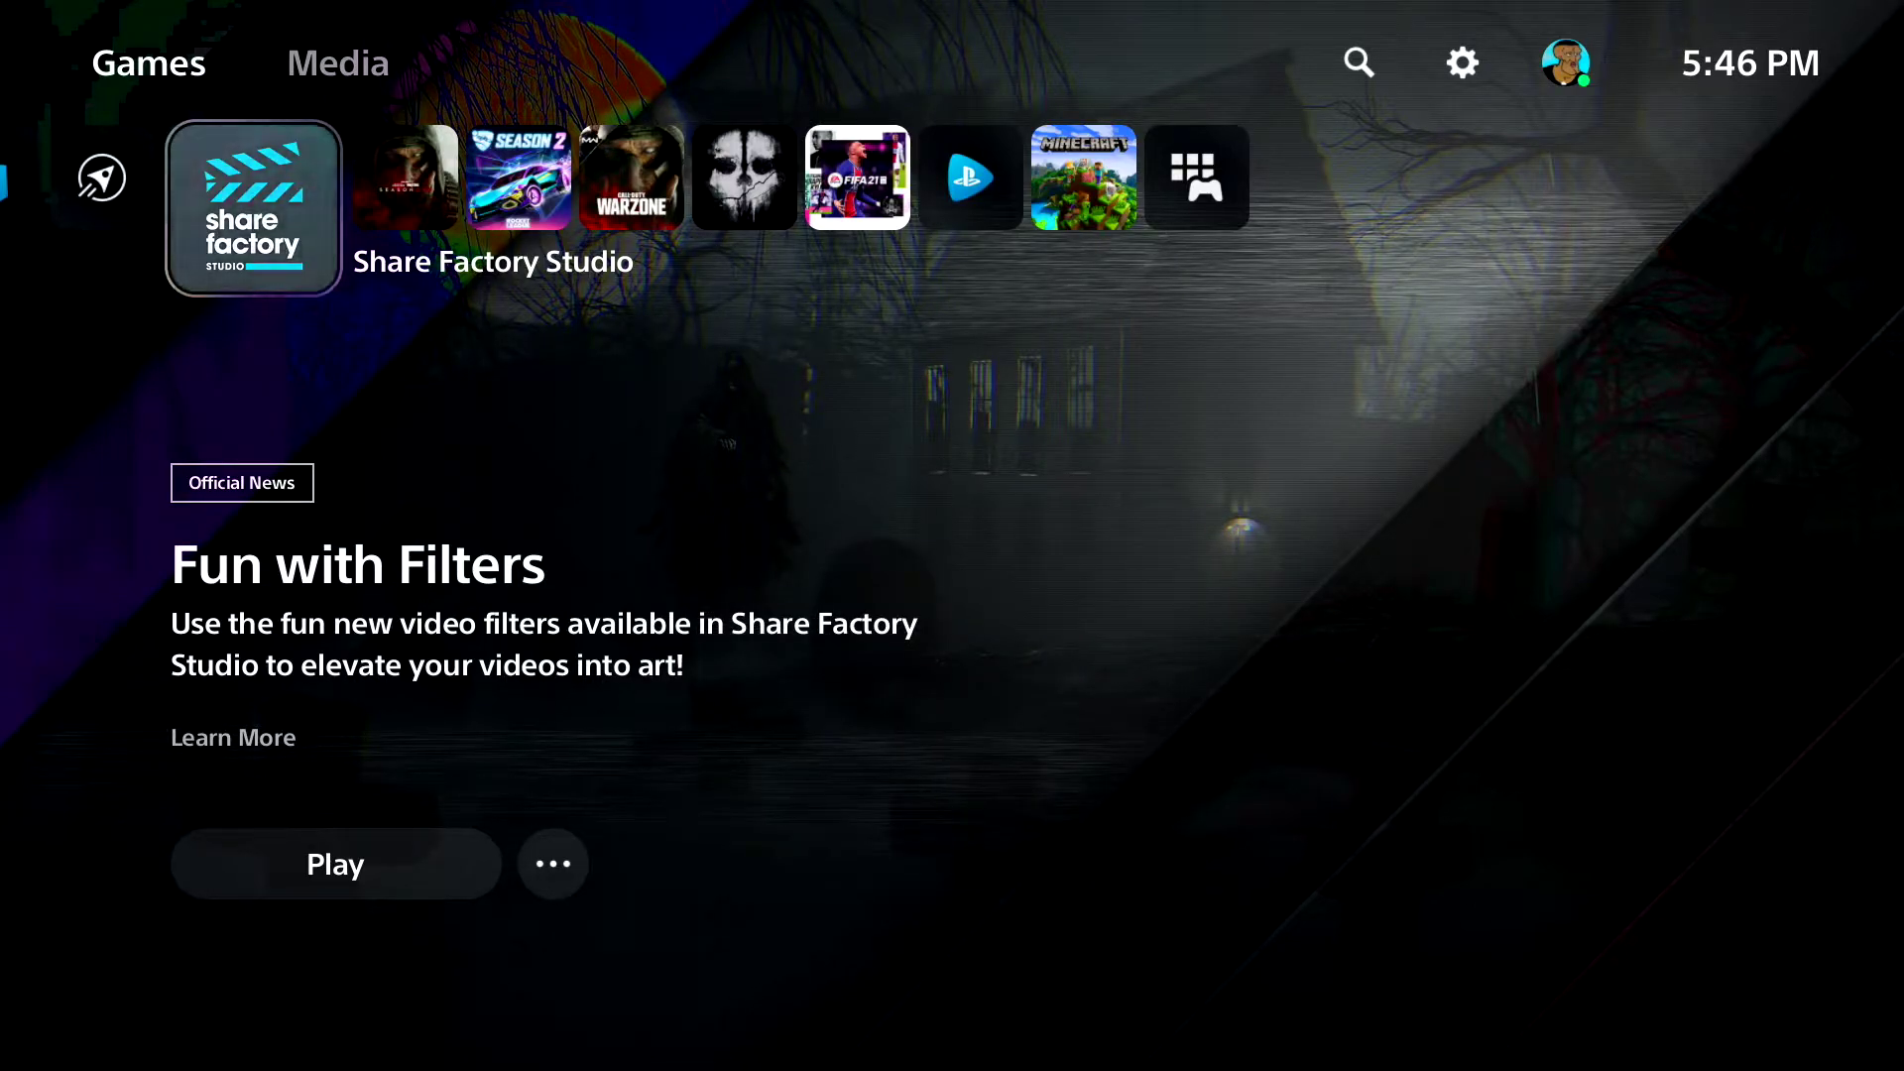
# Move focus from Share Factory Studio to the Call of Duty: Black Ops Cold War tile
pyautogui.press('Right')
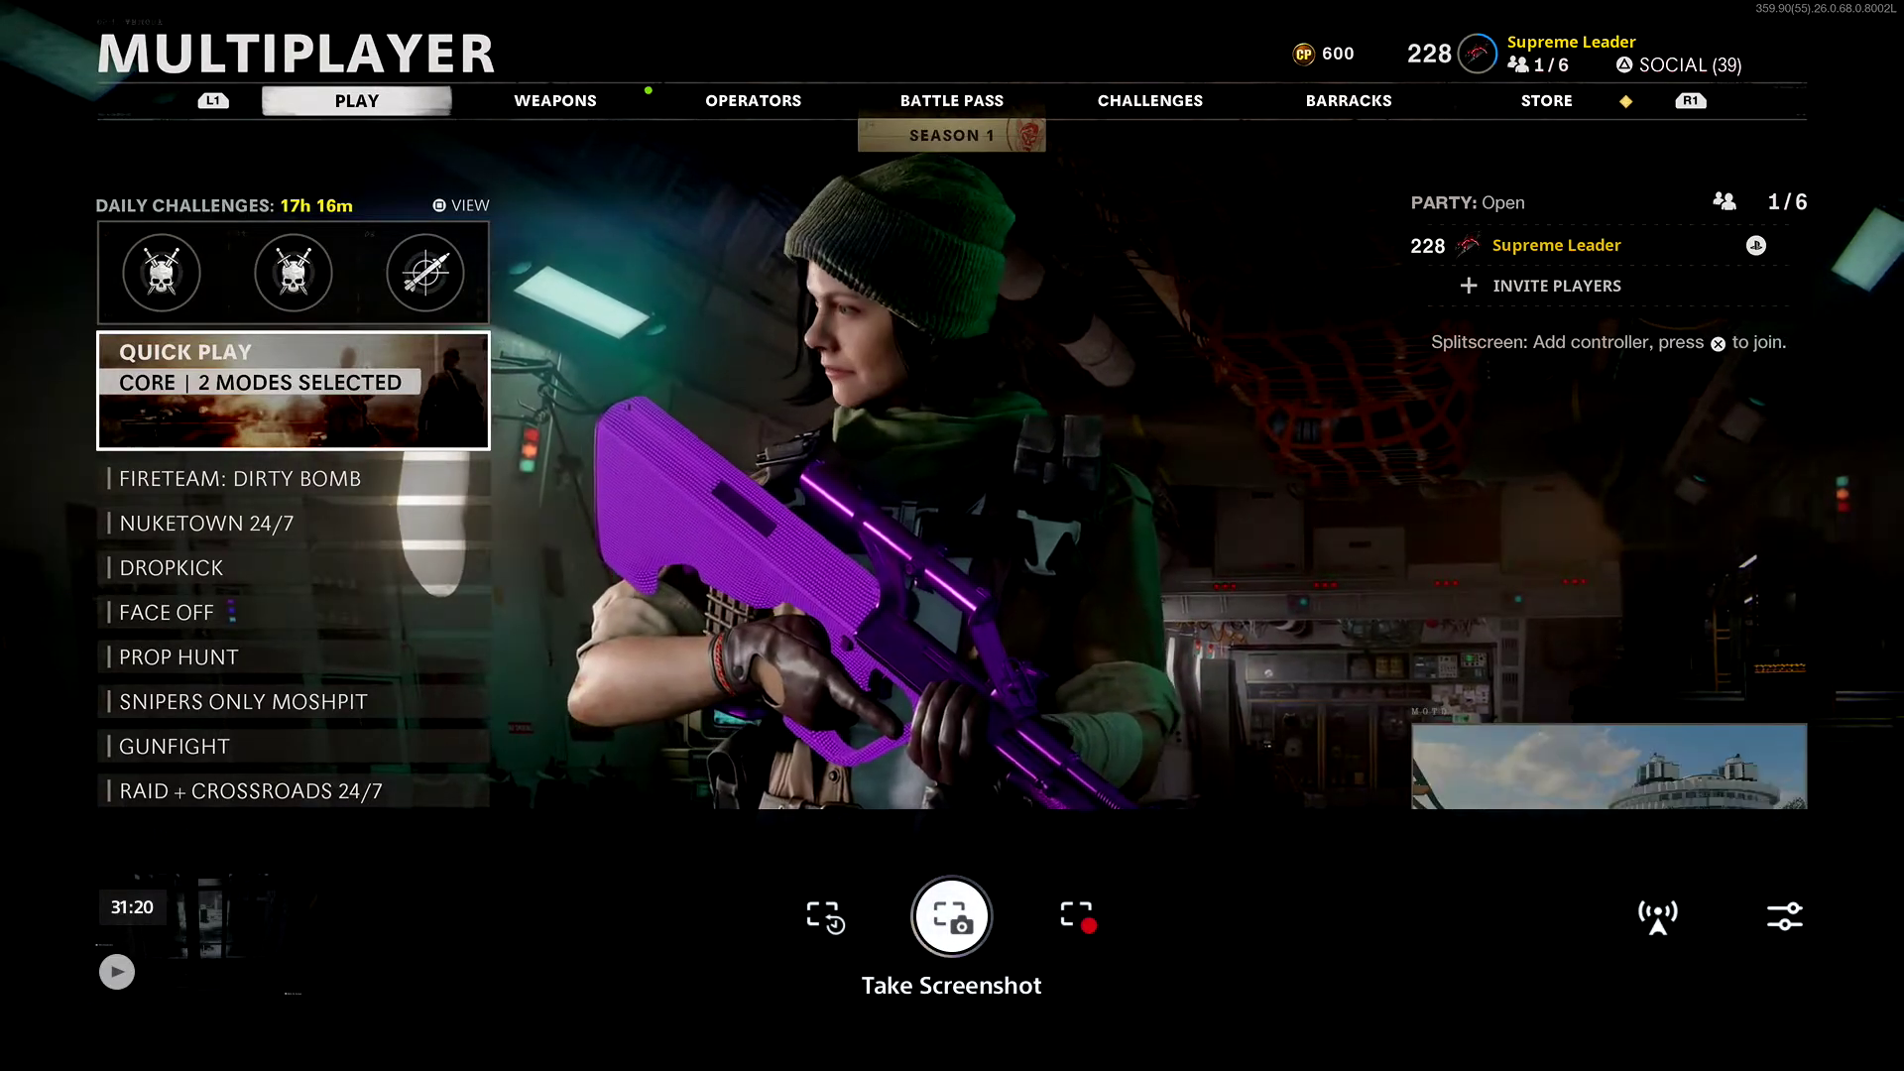
pyautogui.press('Right')
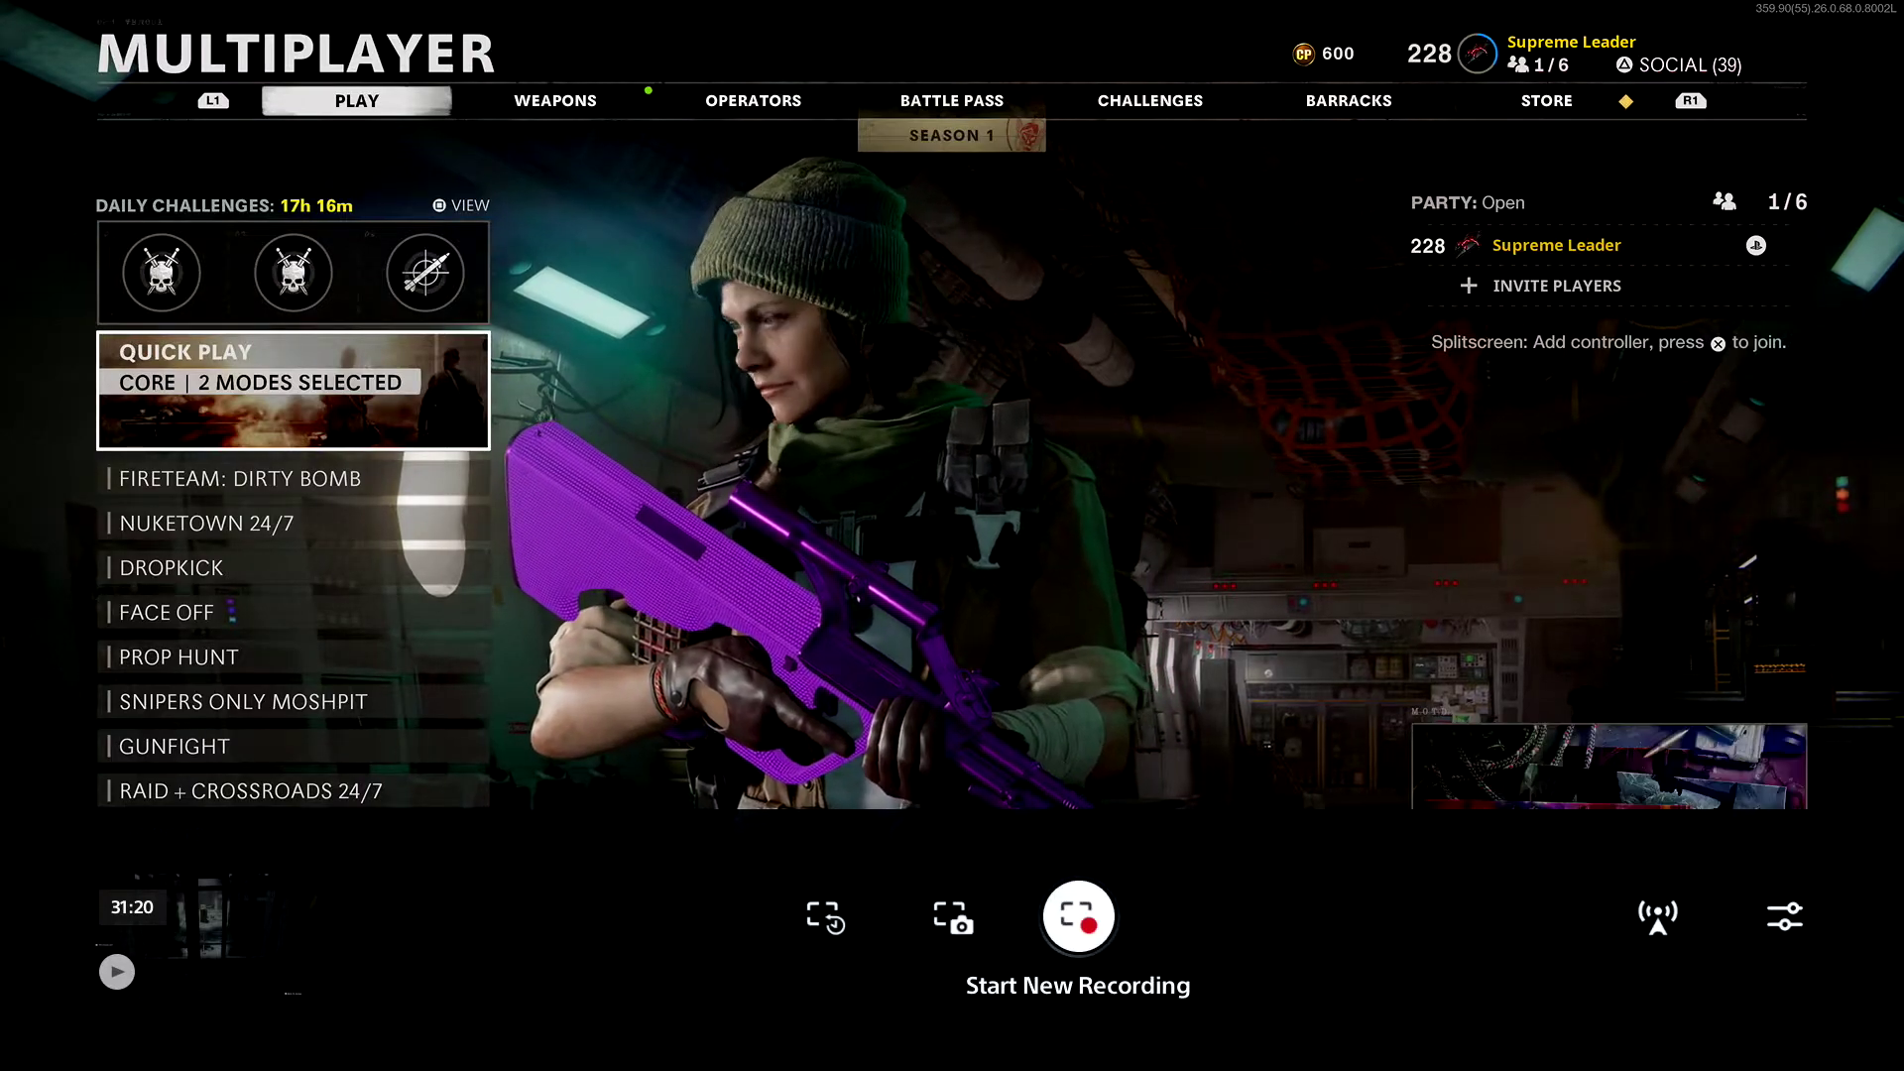
pyautogui.press('Left')
pyautogui.press('Left')
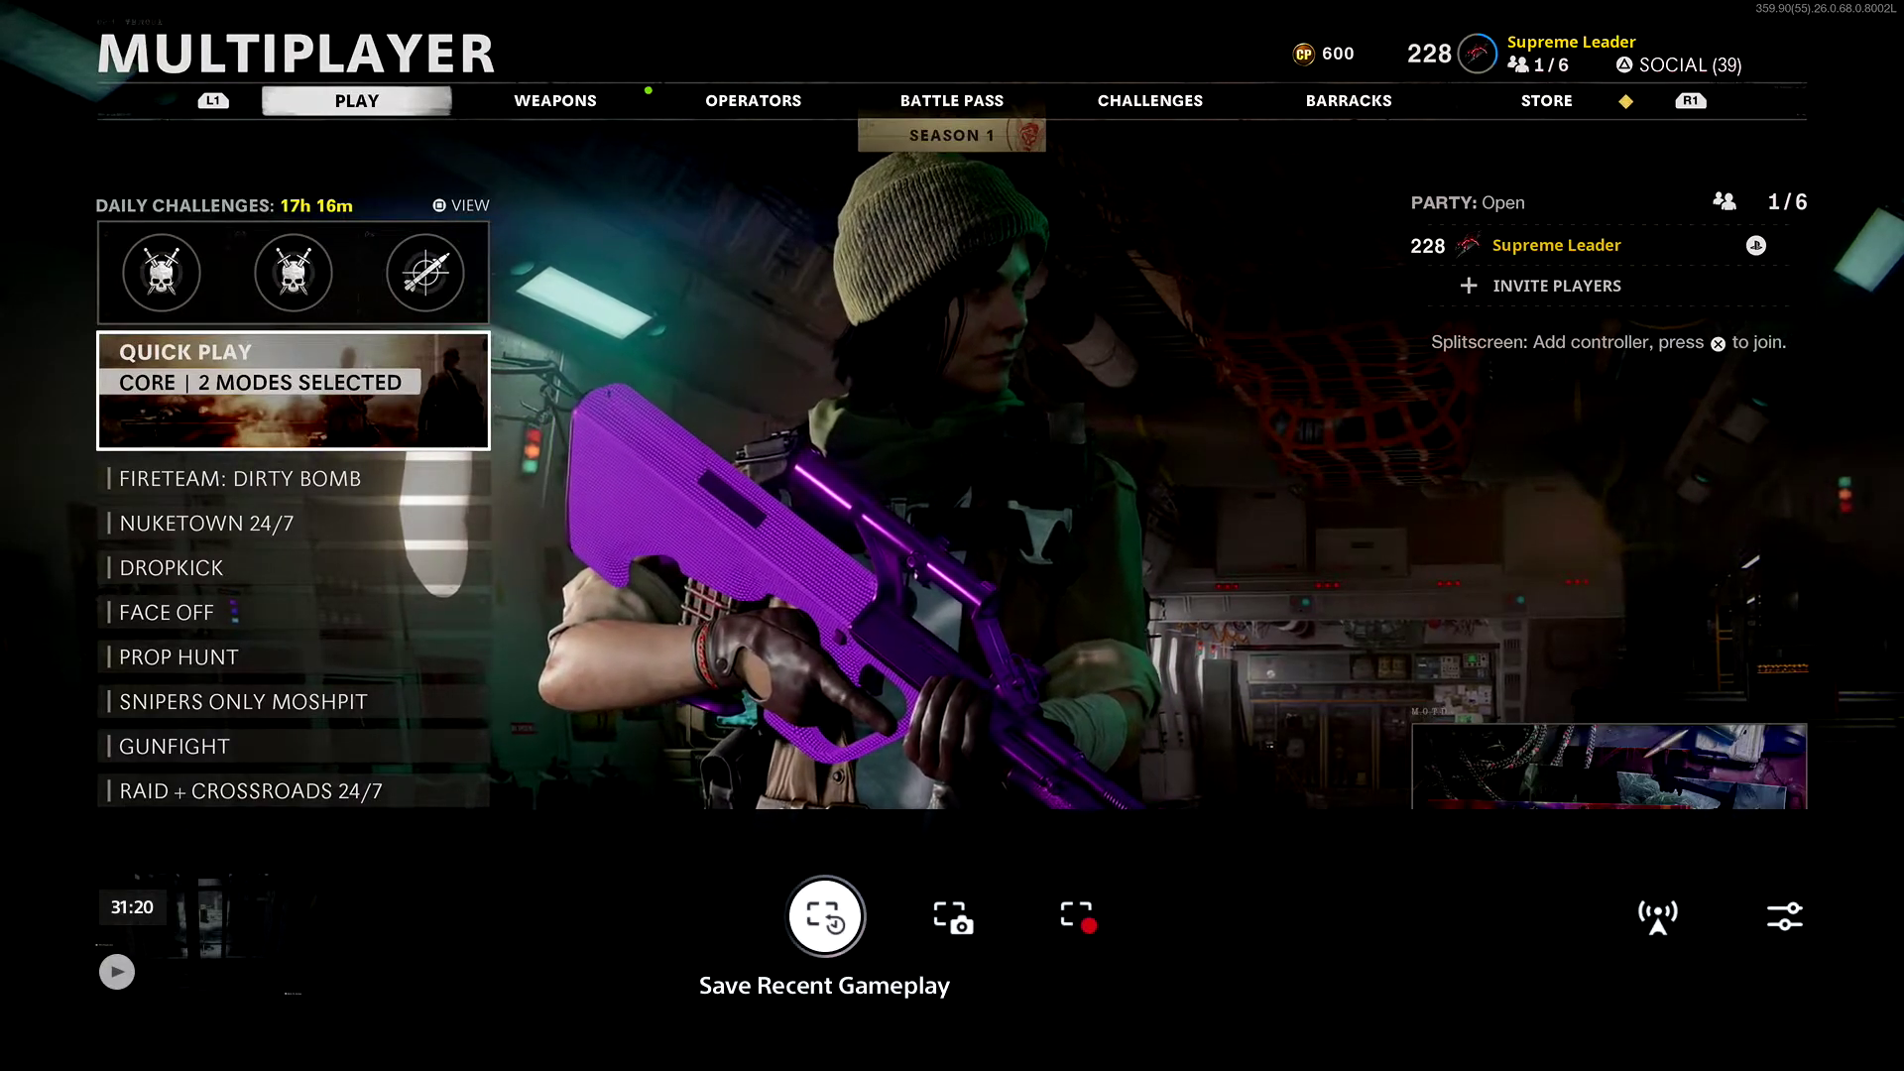
pyautogui.press('Right')
pyautogui.press('Right')
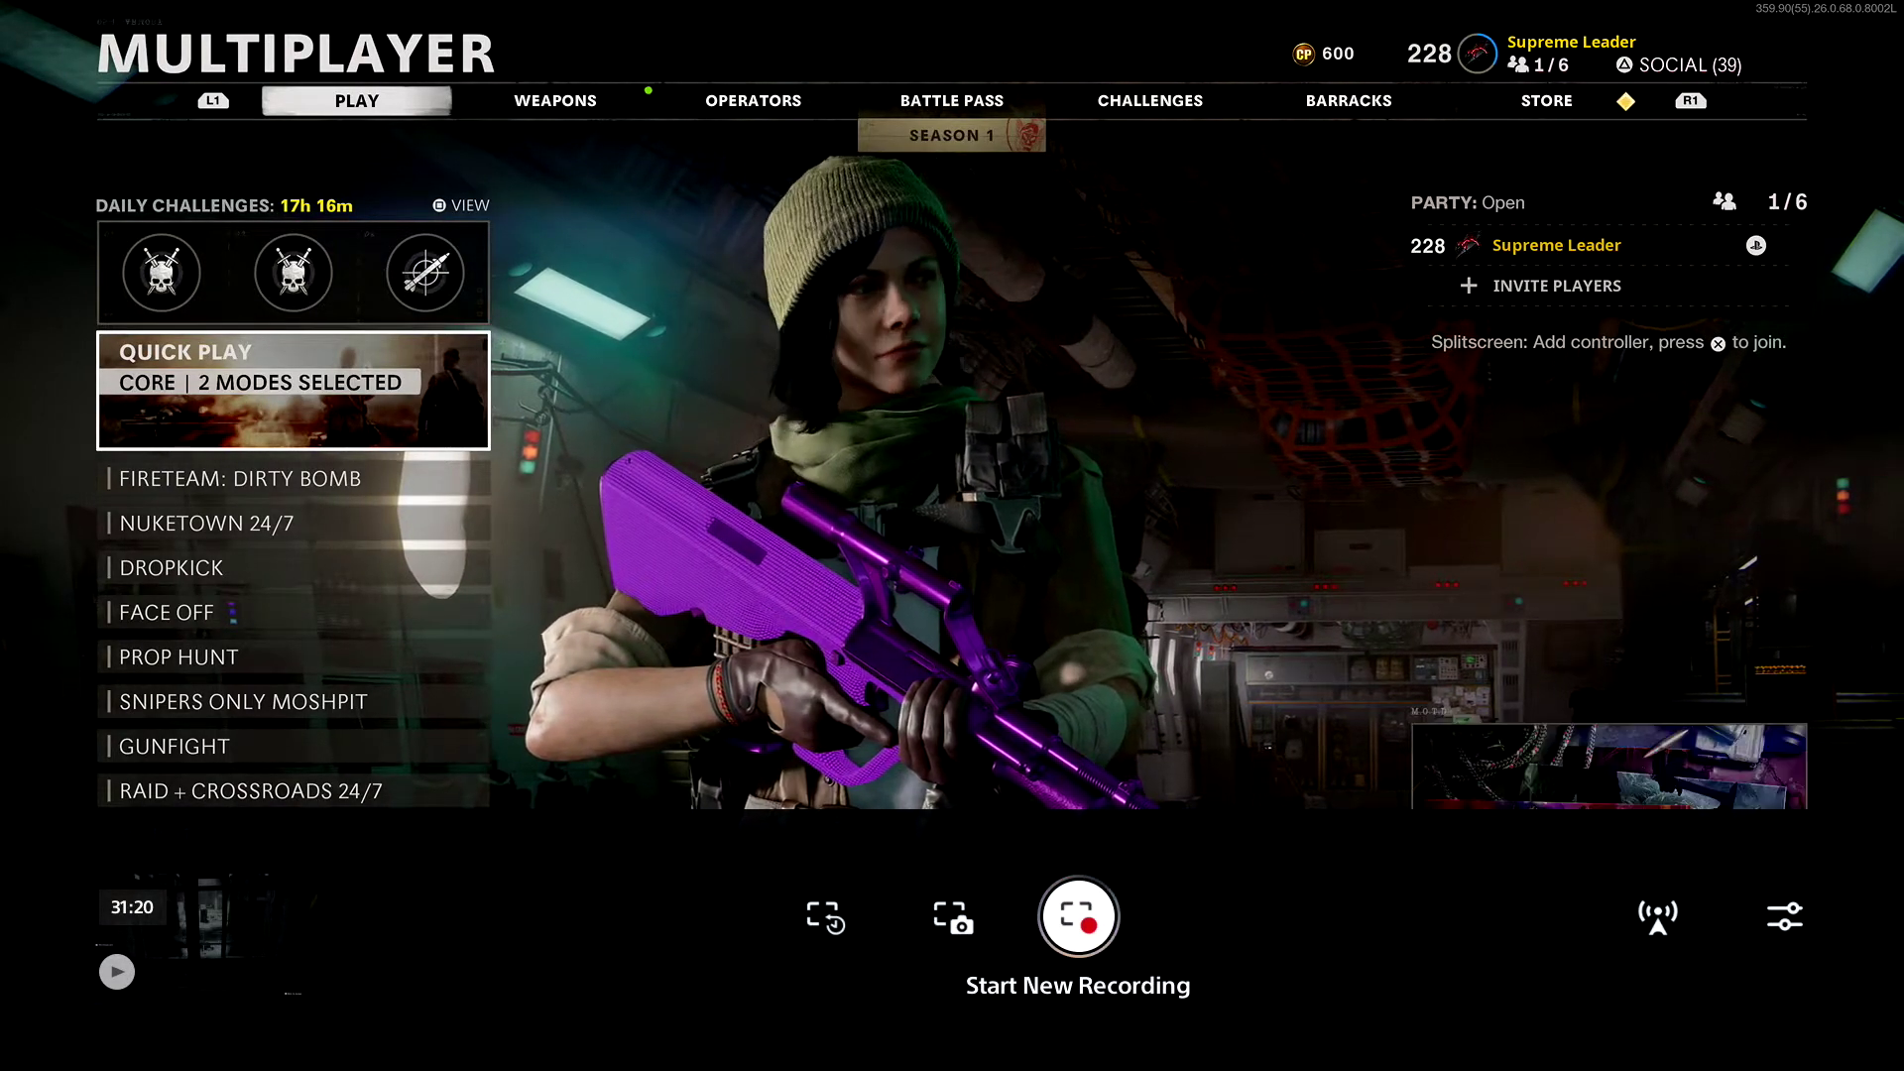
pyautogui.press('Left')
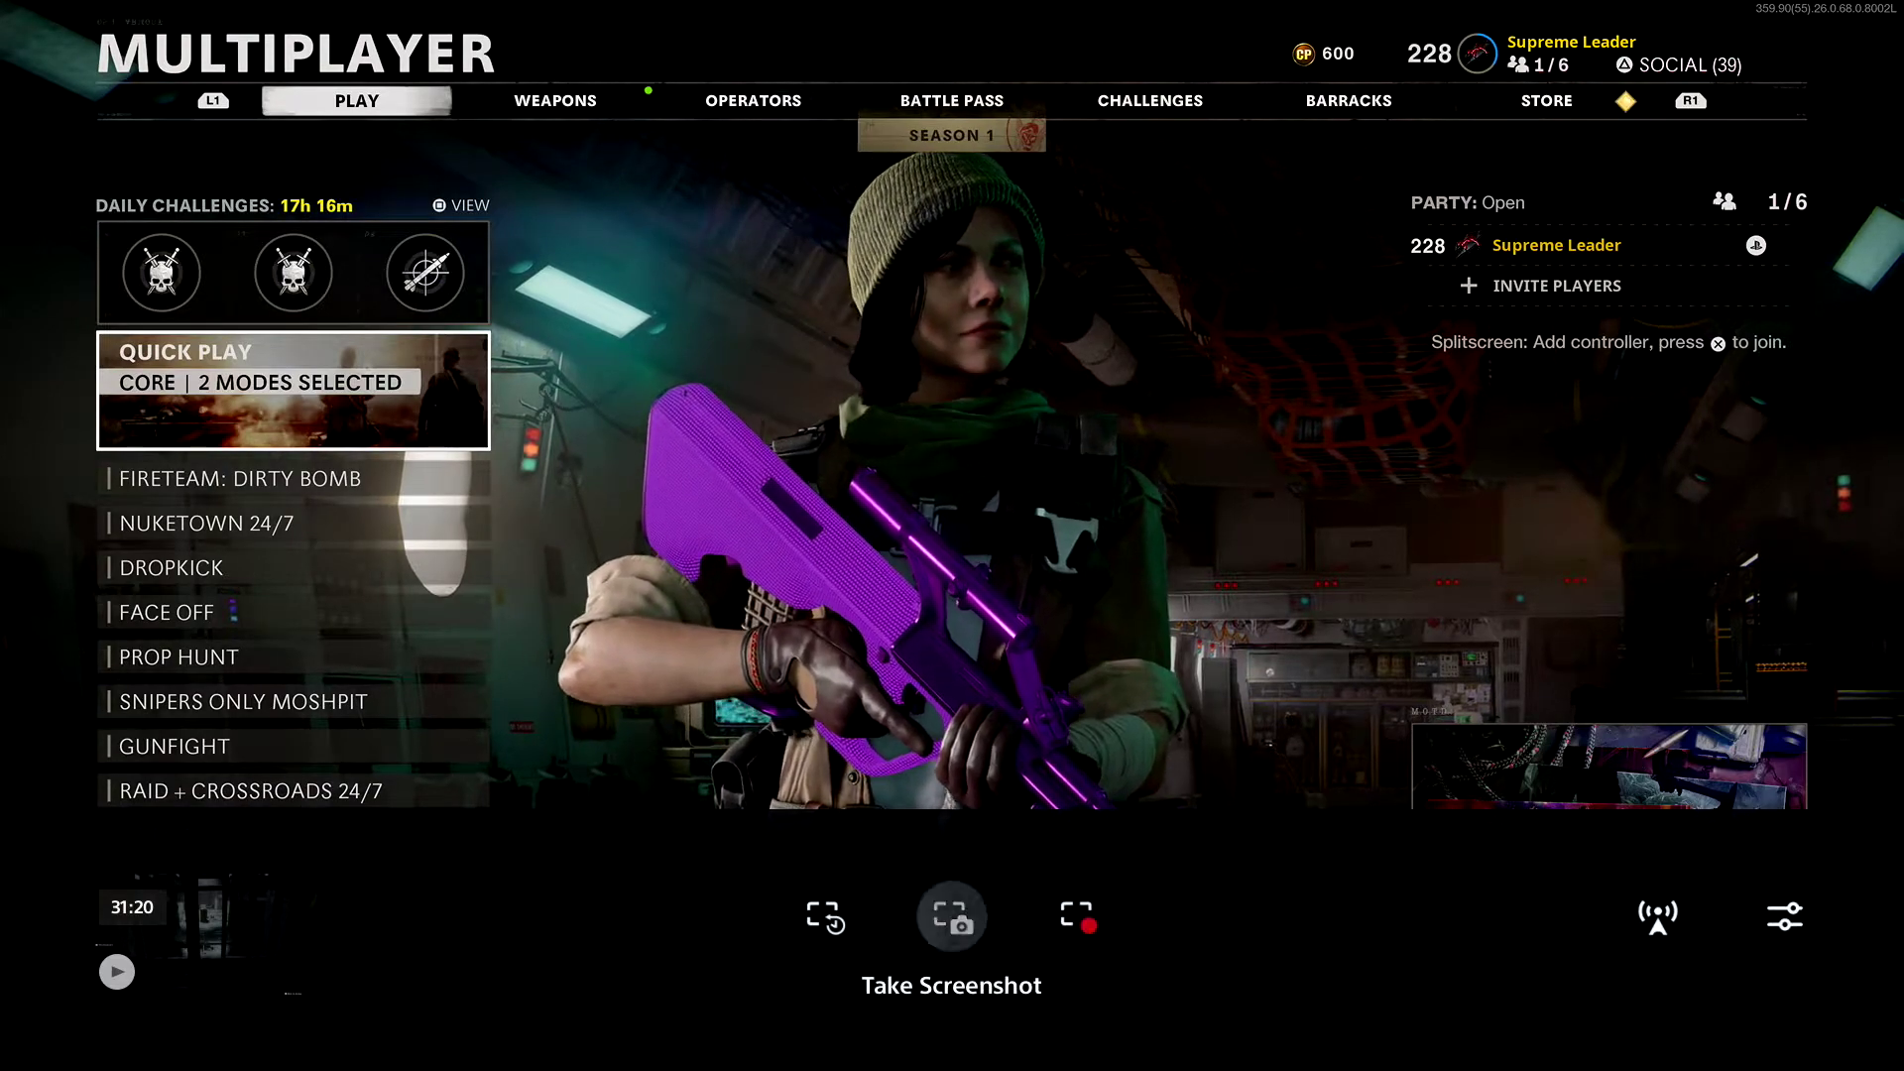
pyautogui.press('Right')
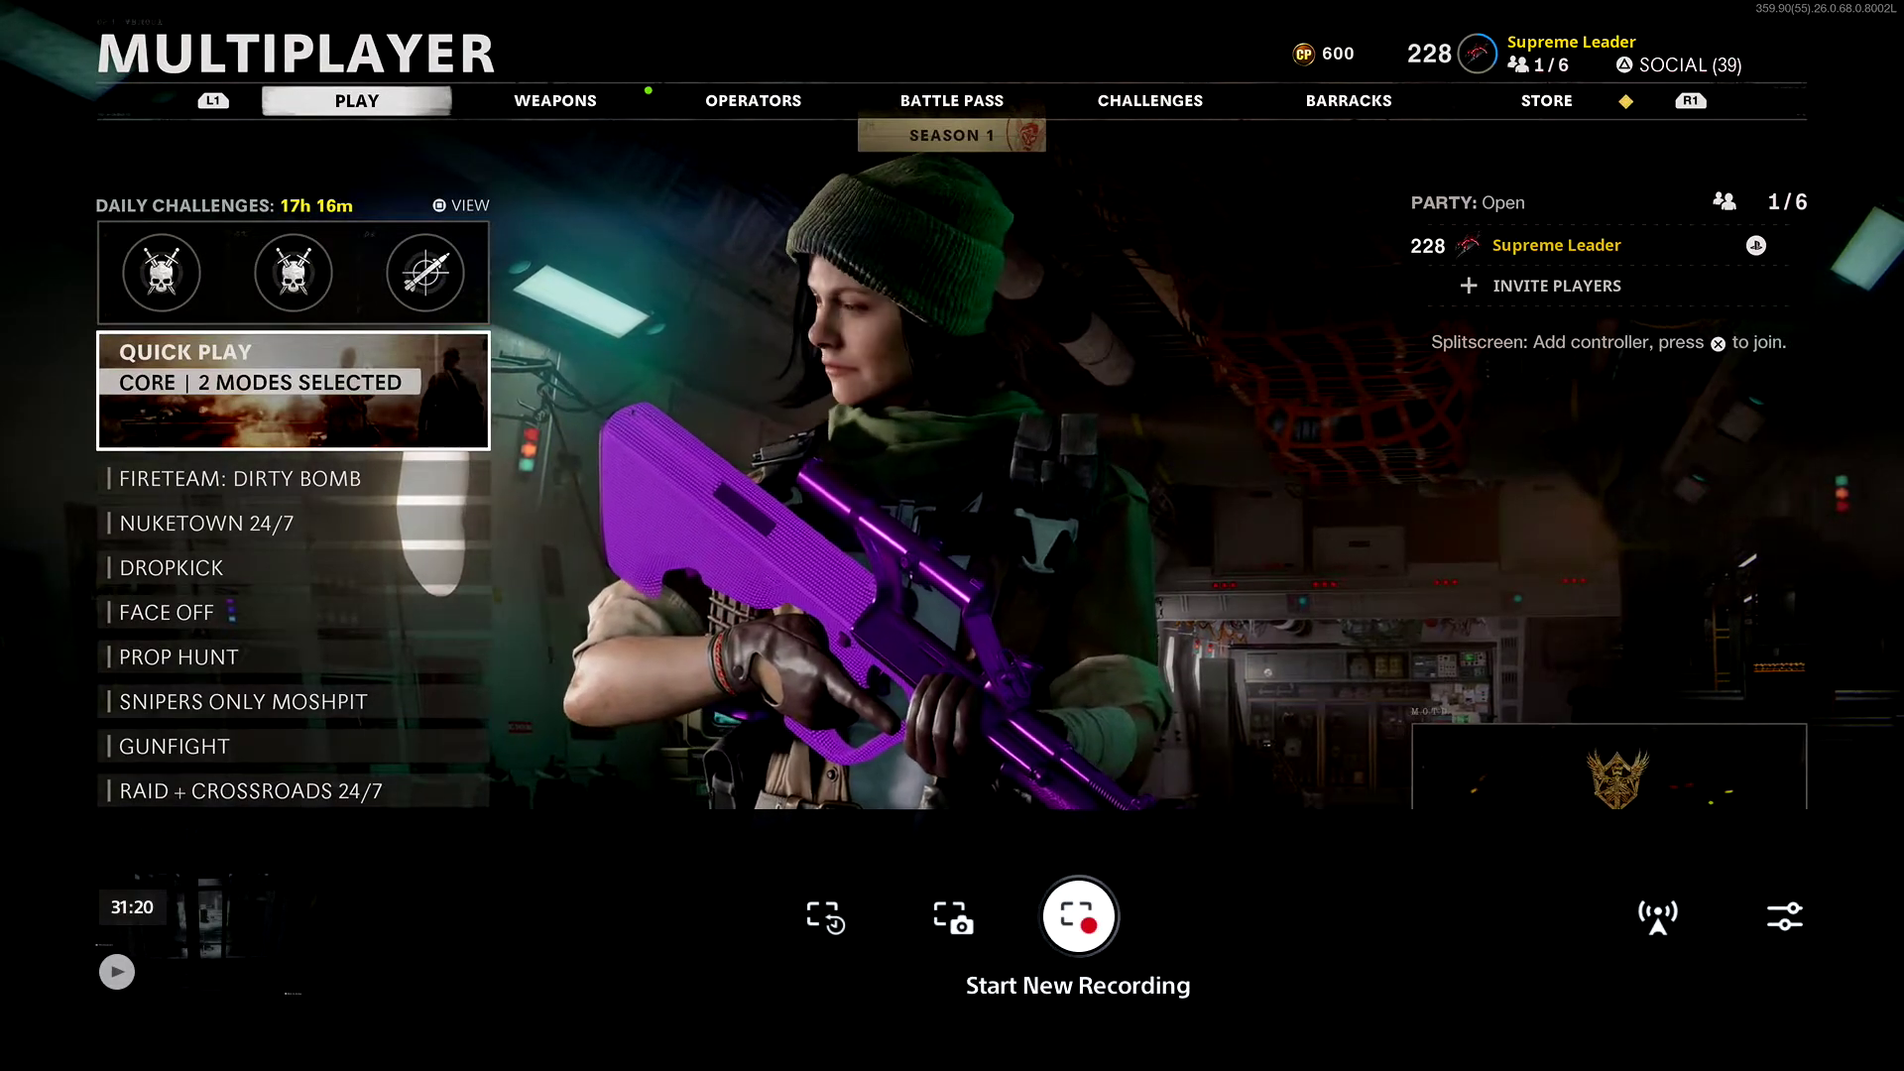
pyautogui.press('Right')
pyautogui.press('Right')
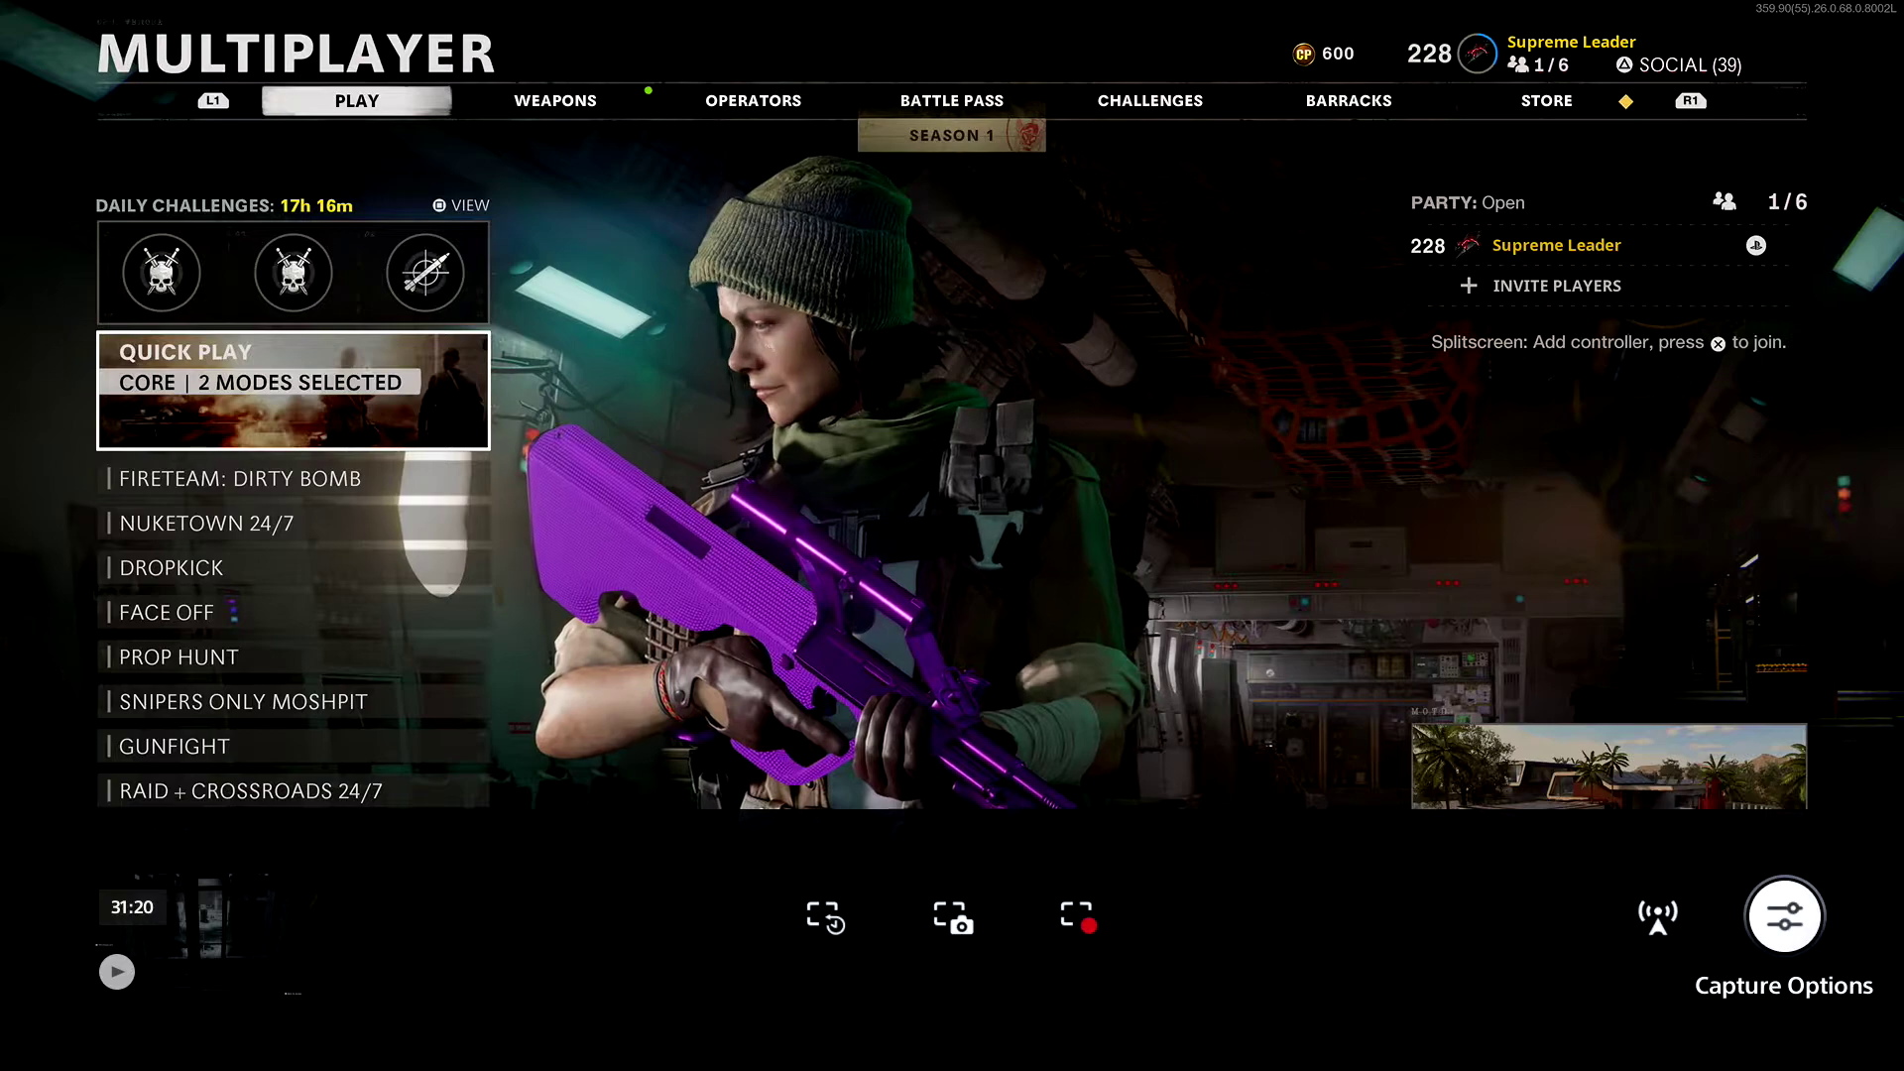
# In Capture Options, toggle Include Party Audio on then off, and keep the resolution at 1920 × 1080
pyautogui.press('Return')
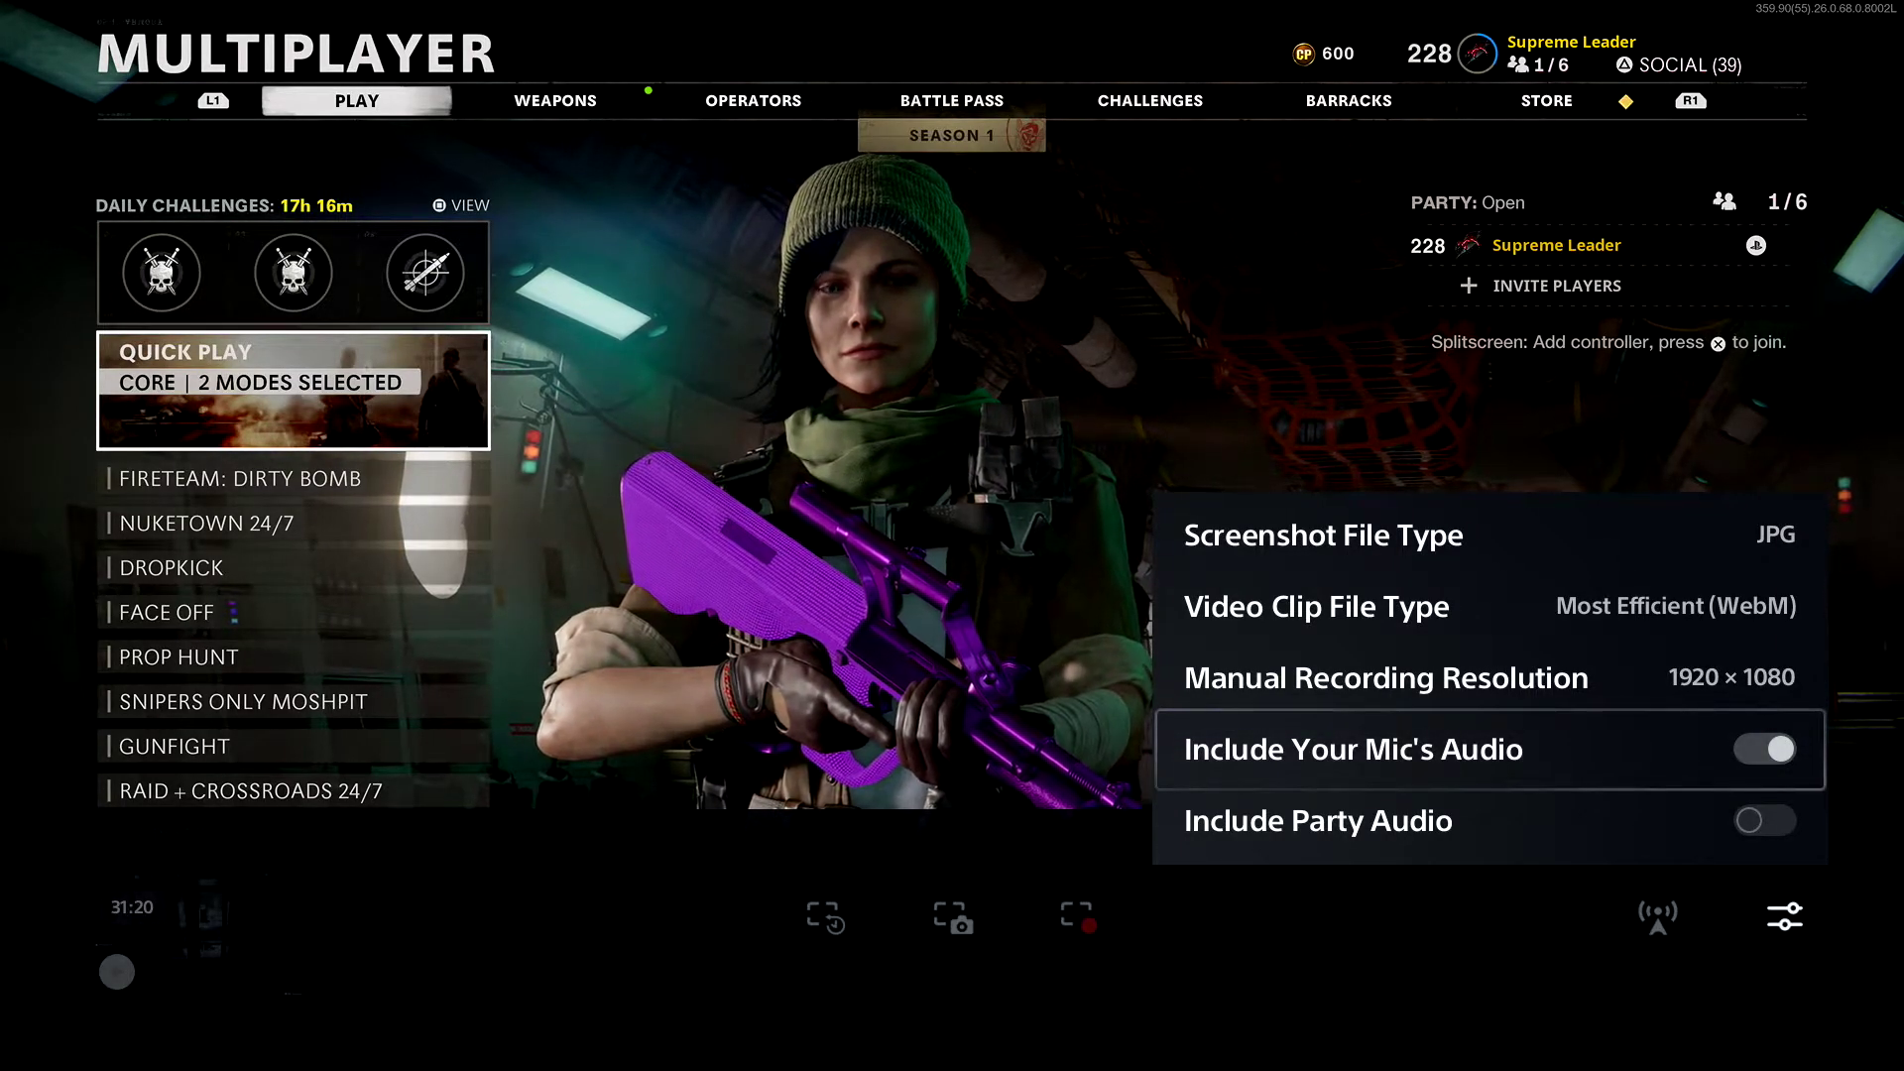
pyautogui.click(1488, 821)
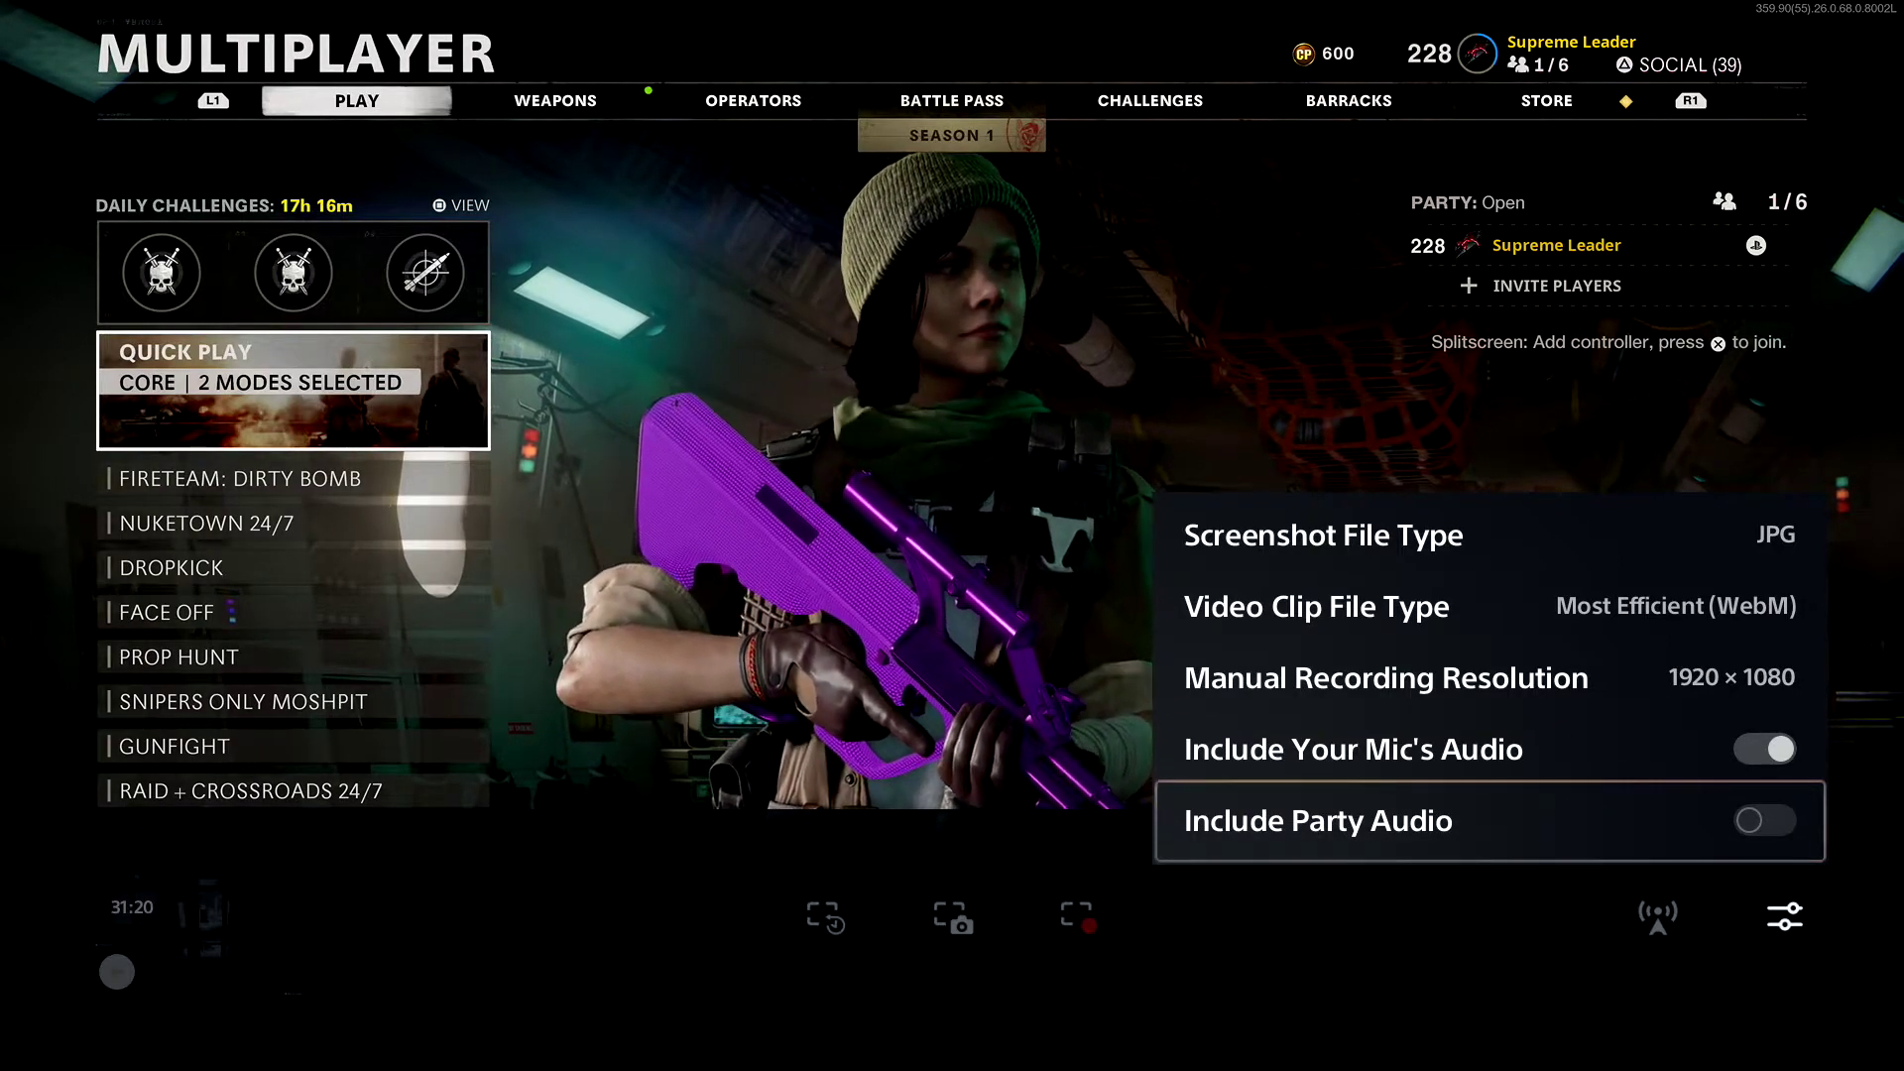
pyautogui.press('Return')
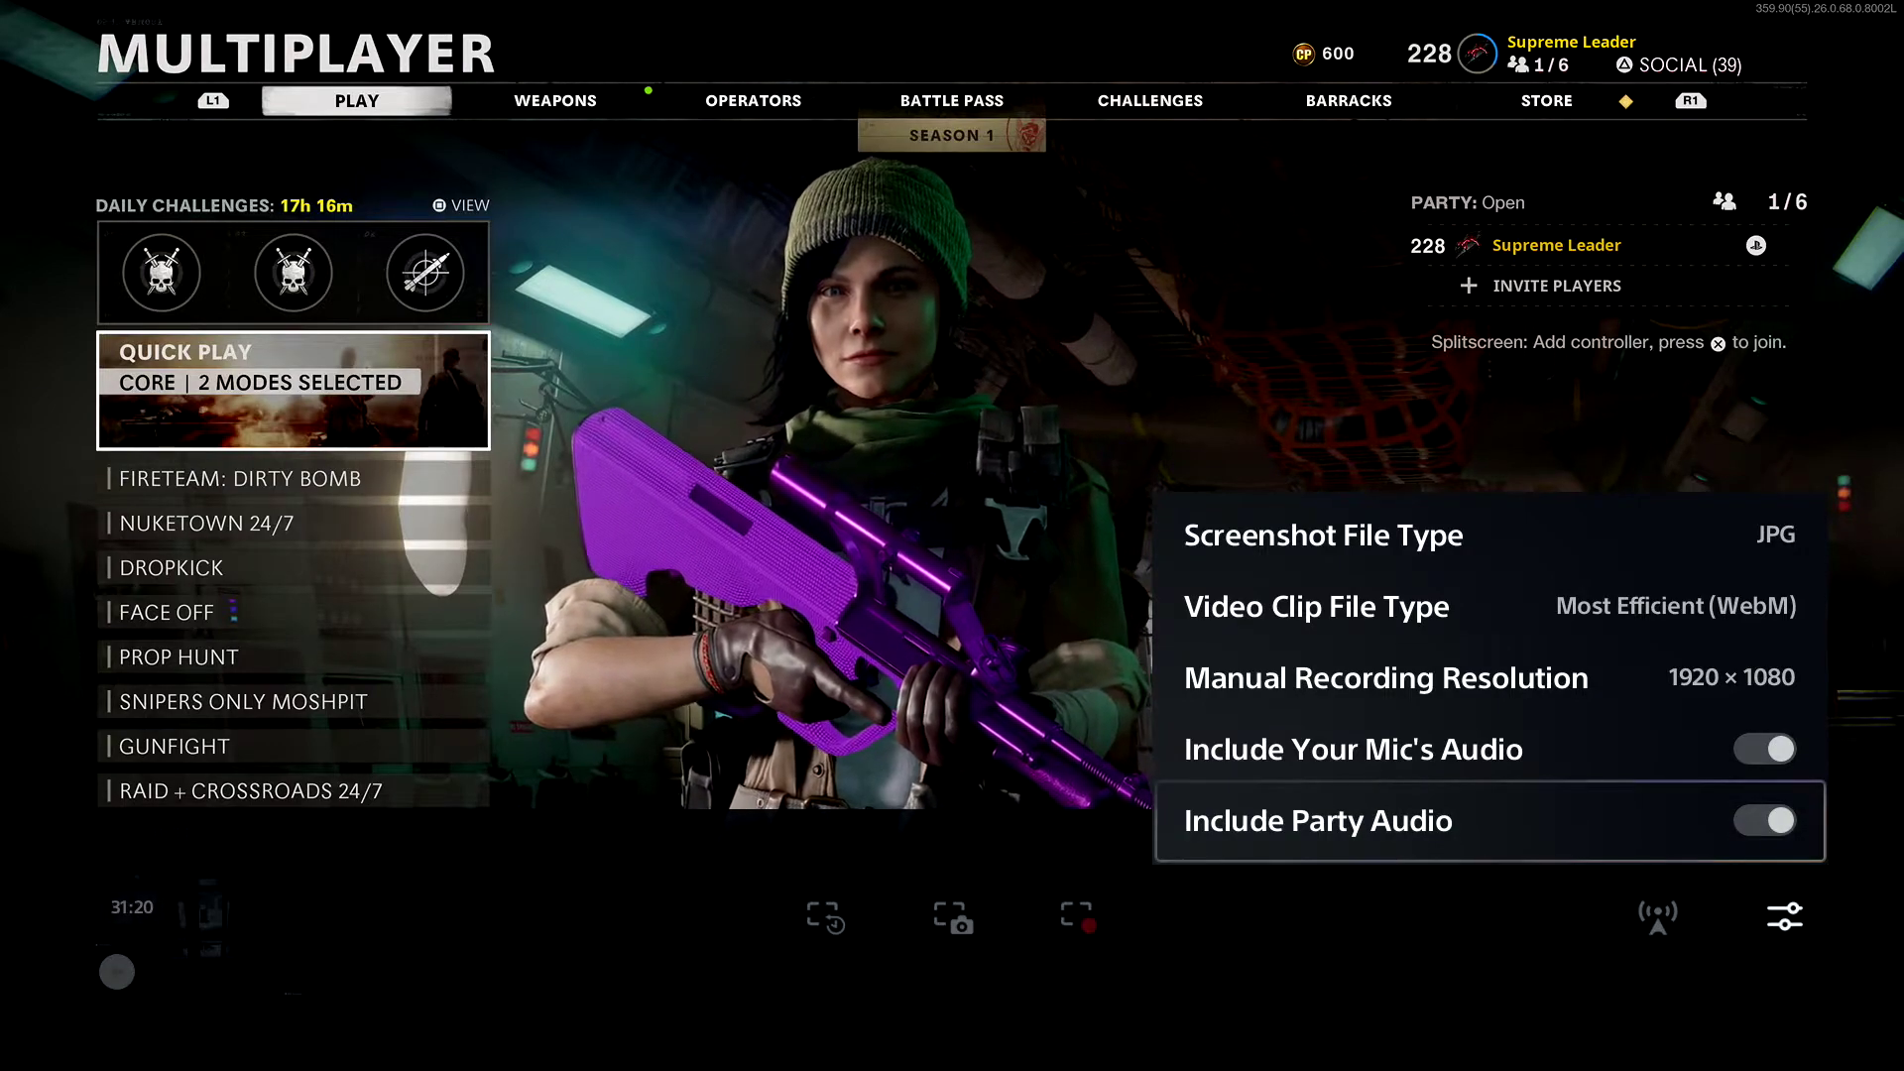
pyautogui.press('Return')
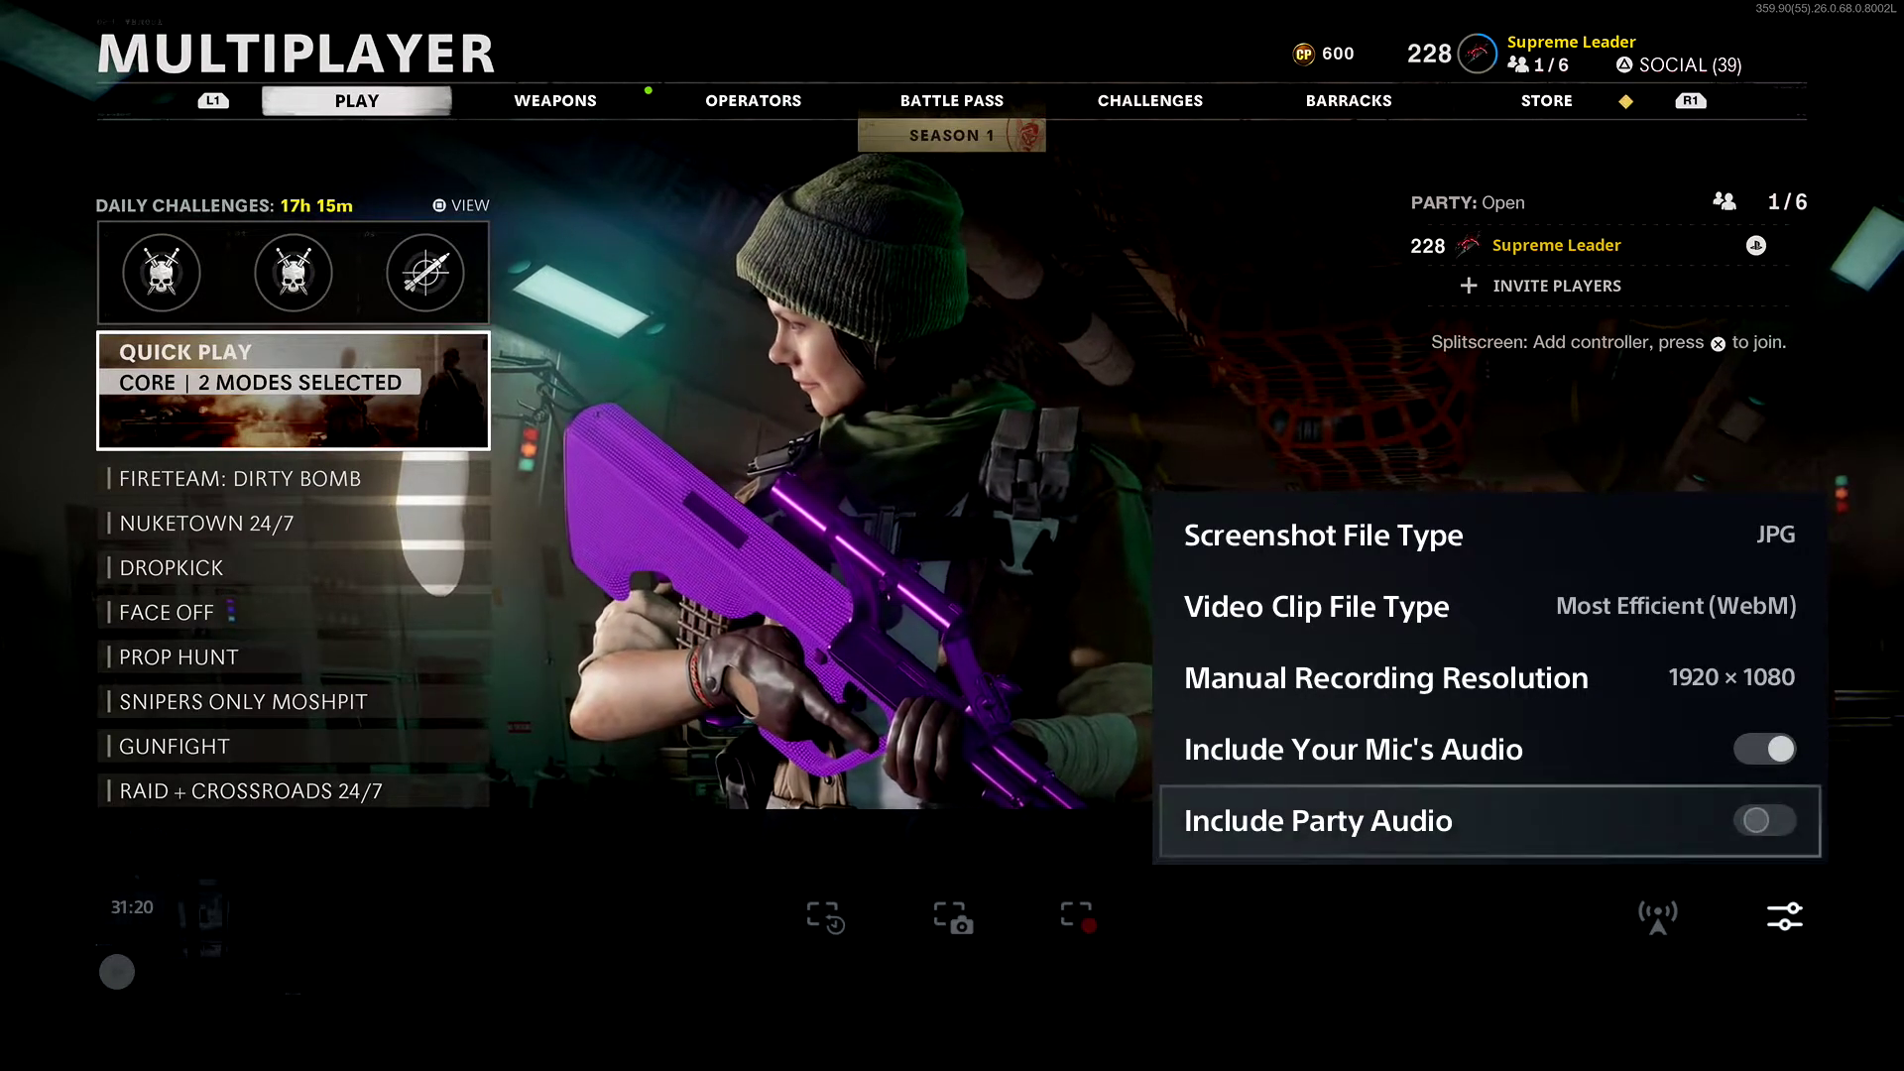
pyautogui.click(1487, 677)
pyautogui.press('Return')
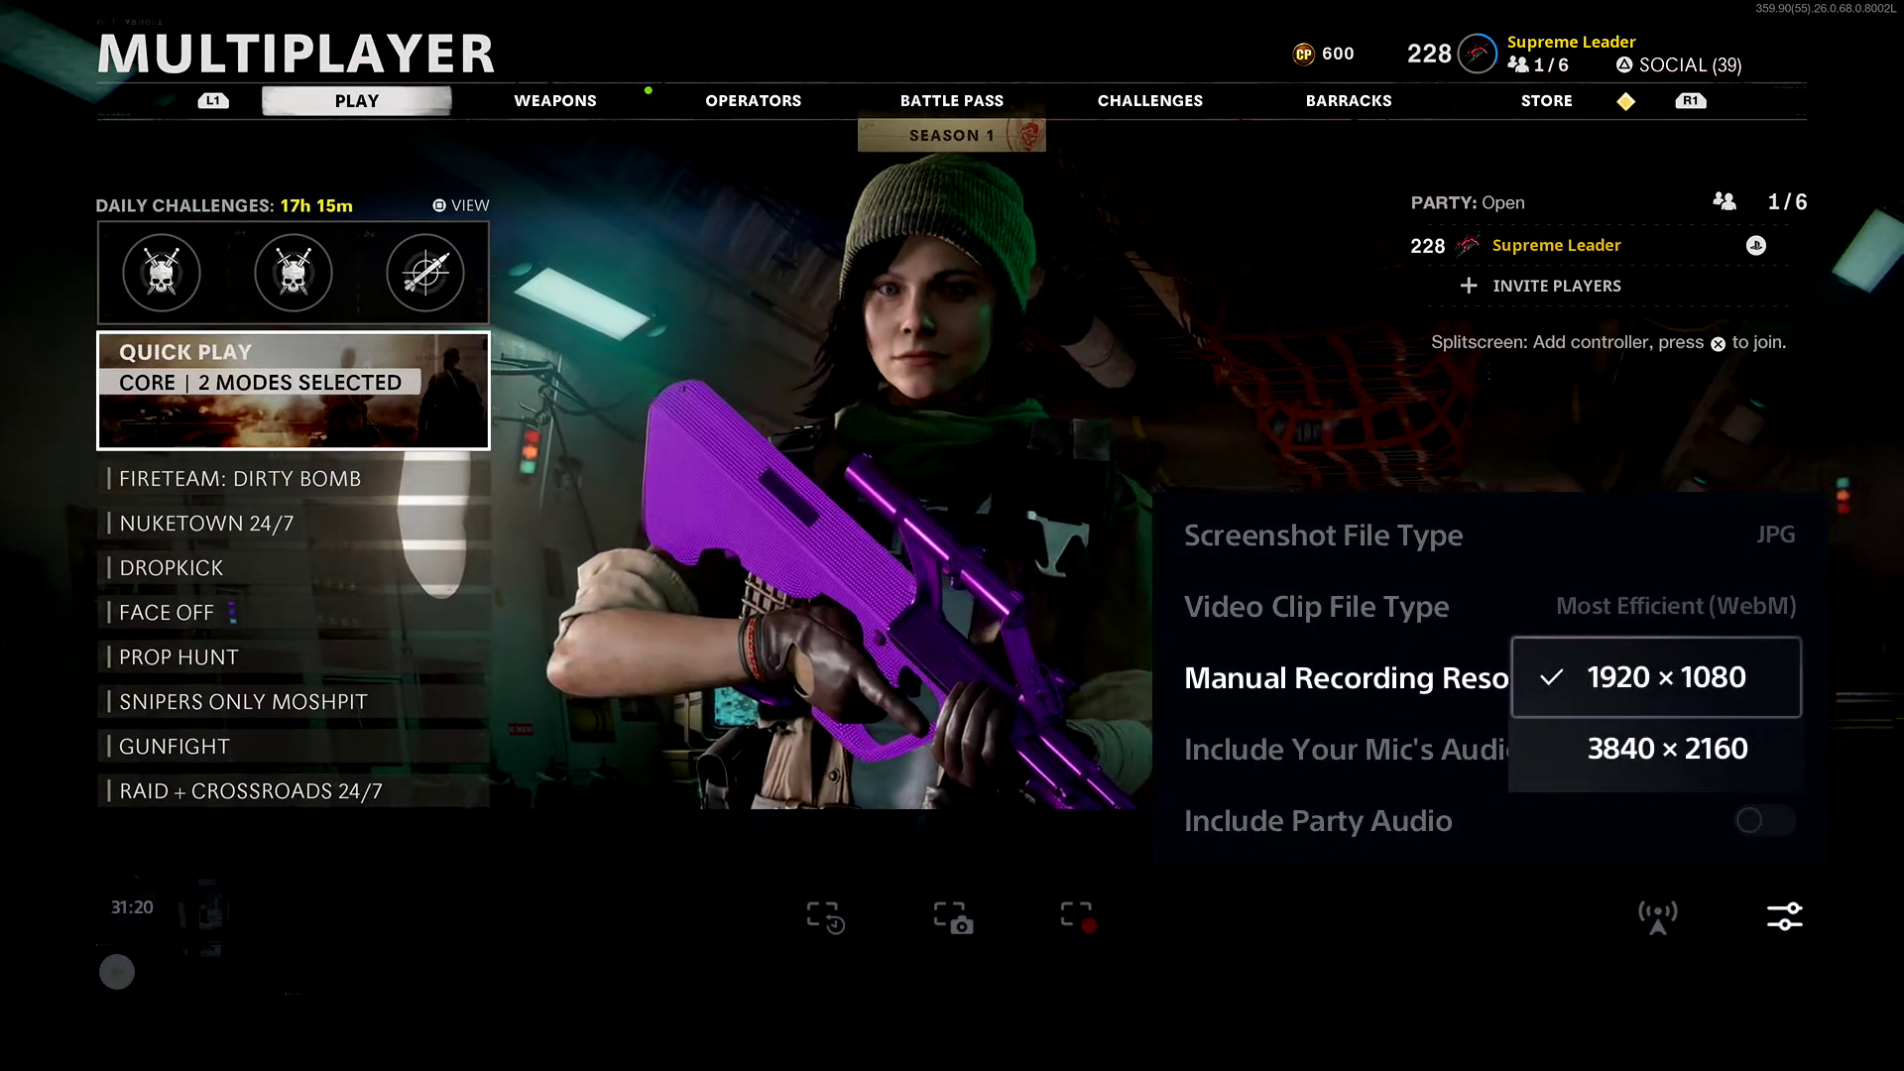
pyautogui.press('Return')
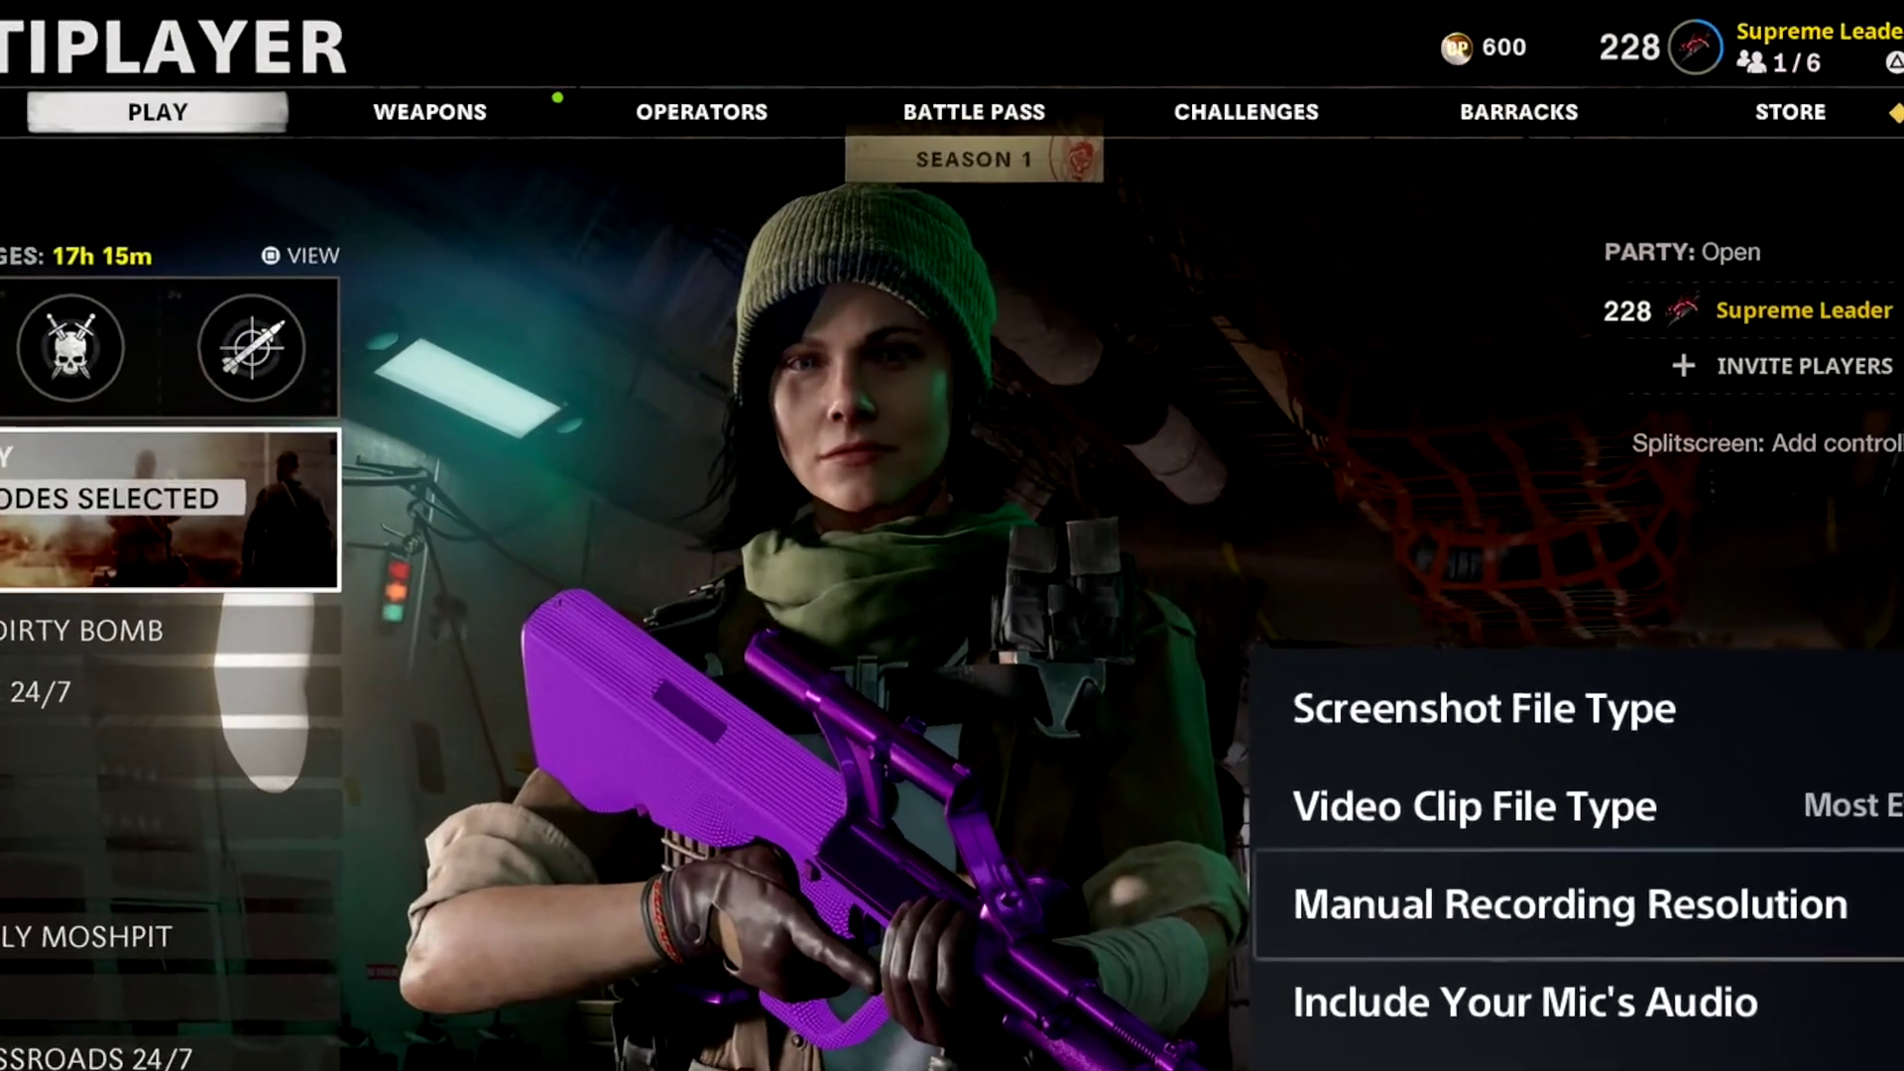
pyautogui.press('Up')
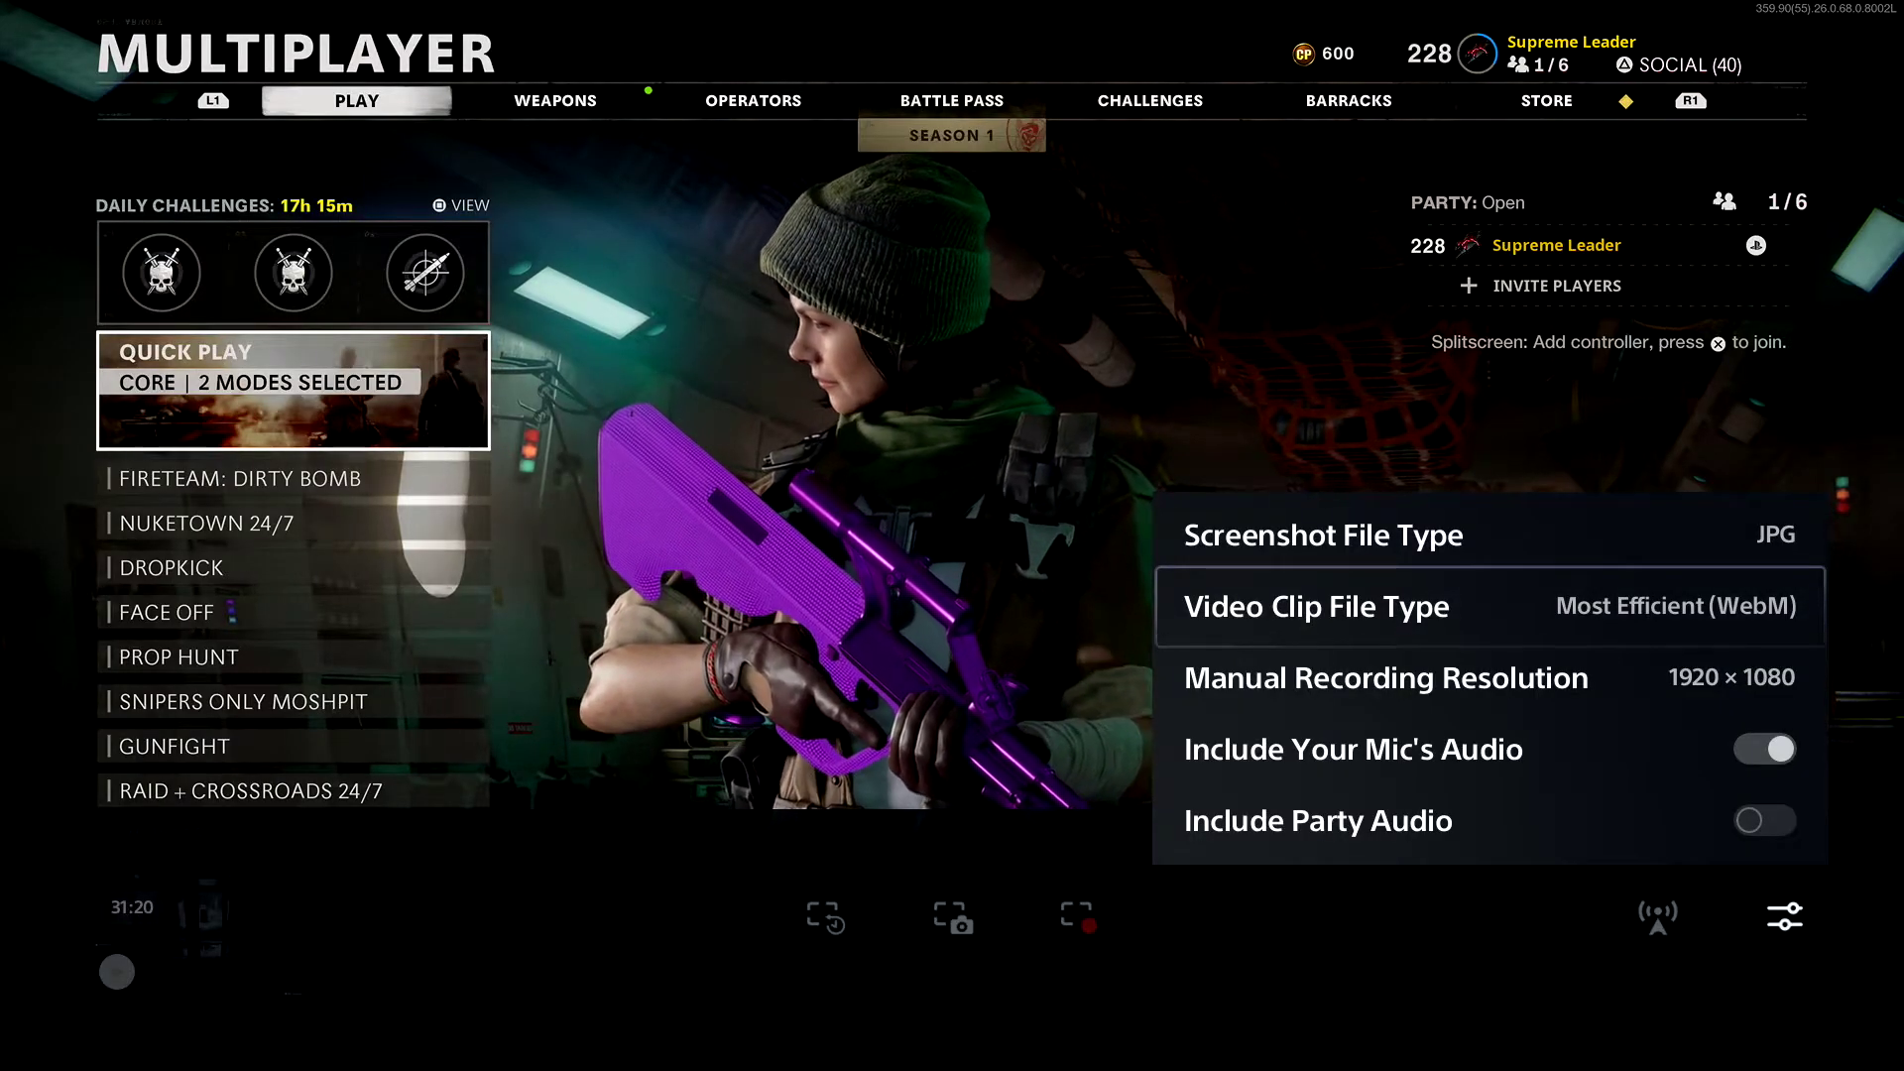
# Close the capture settings and start a new gameplay recording
pyautogui.press('Escape')
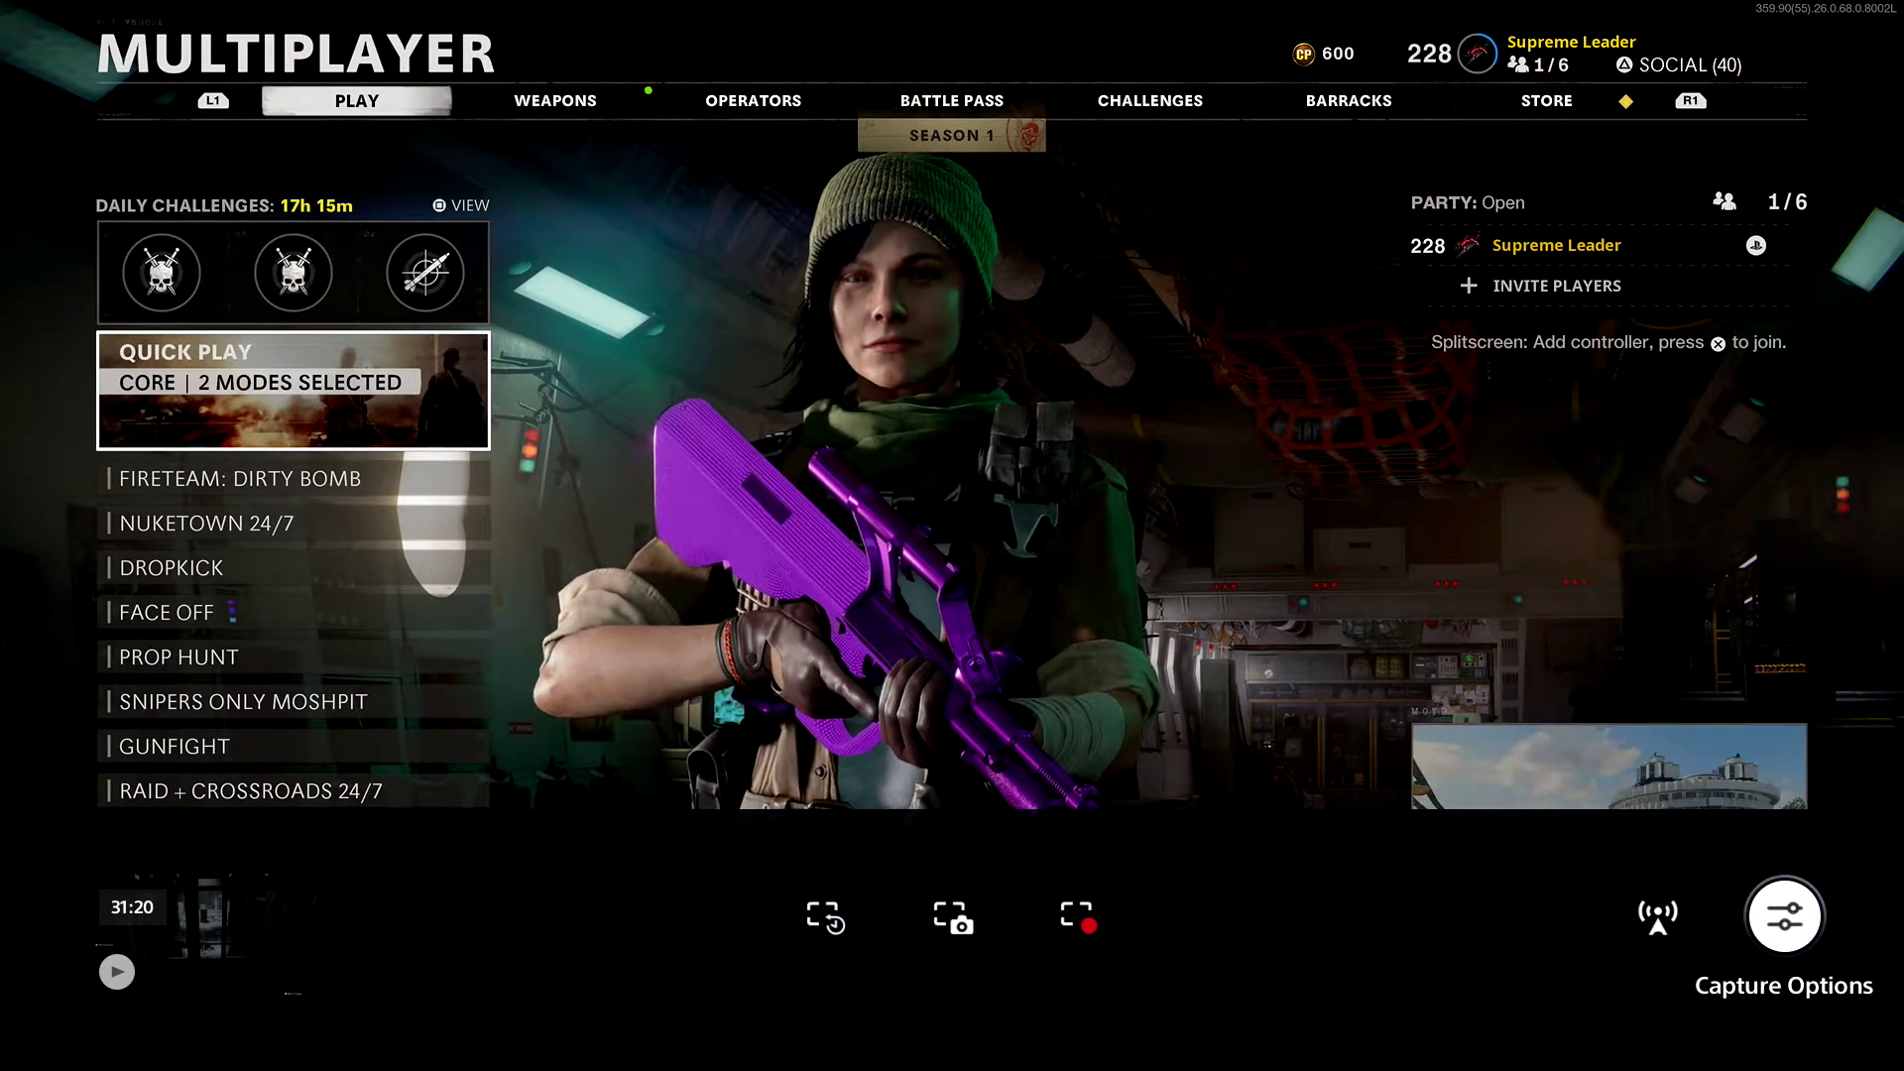
pyautogui.press('Left')
pyautogui.press('Left')
pyautogui.press('Left')
pyautogui.press('Left')
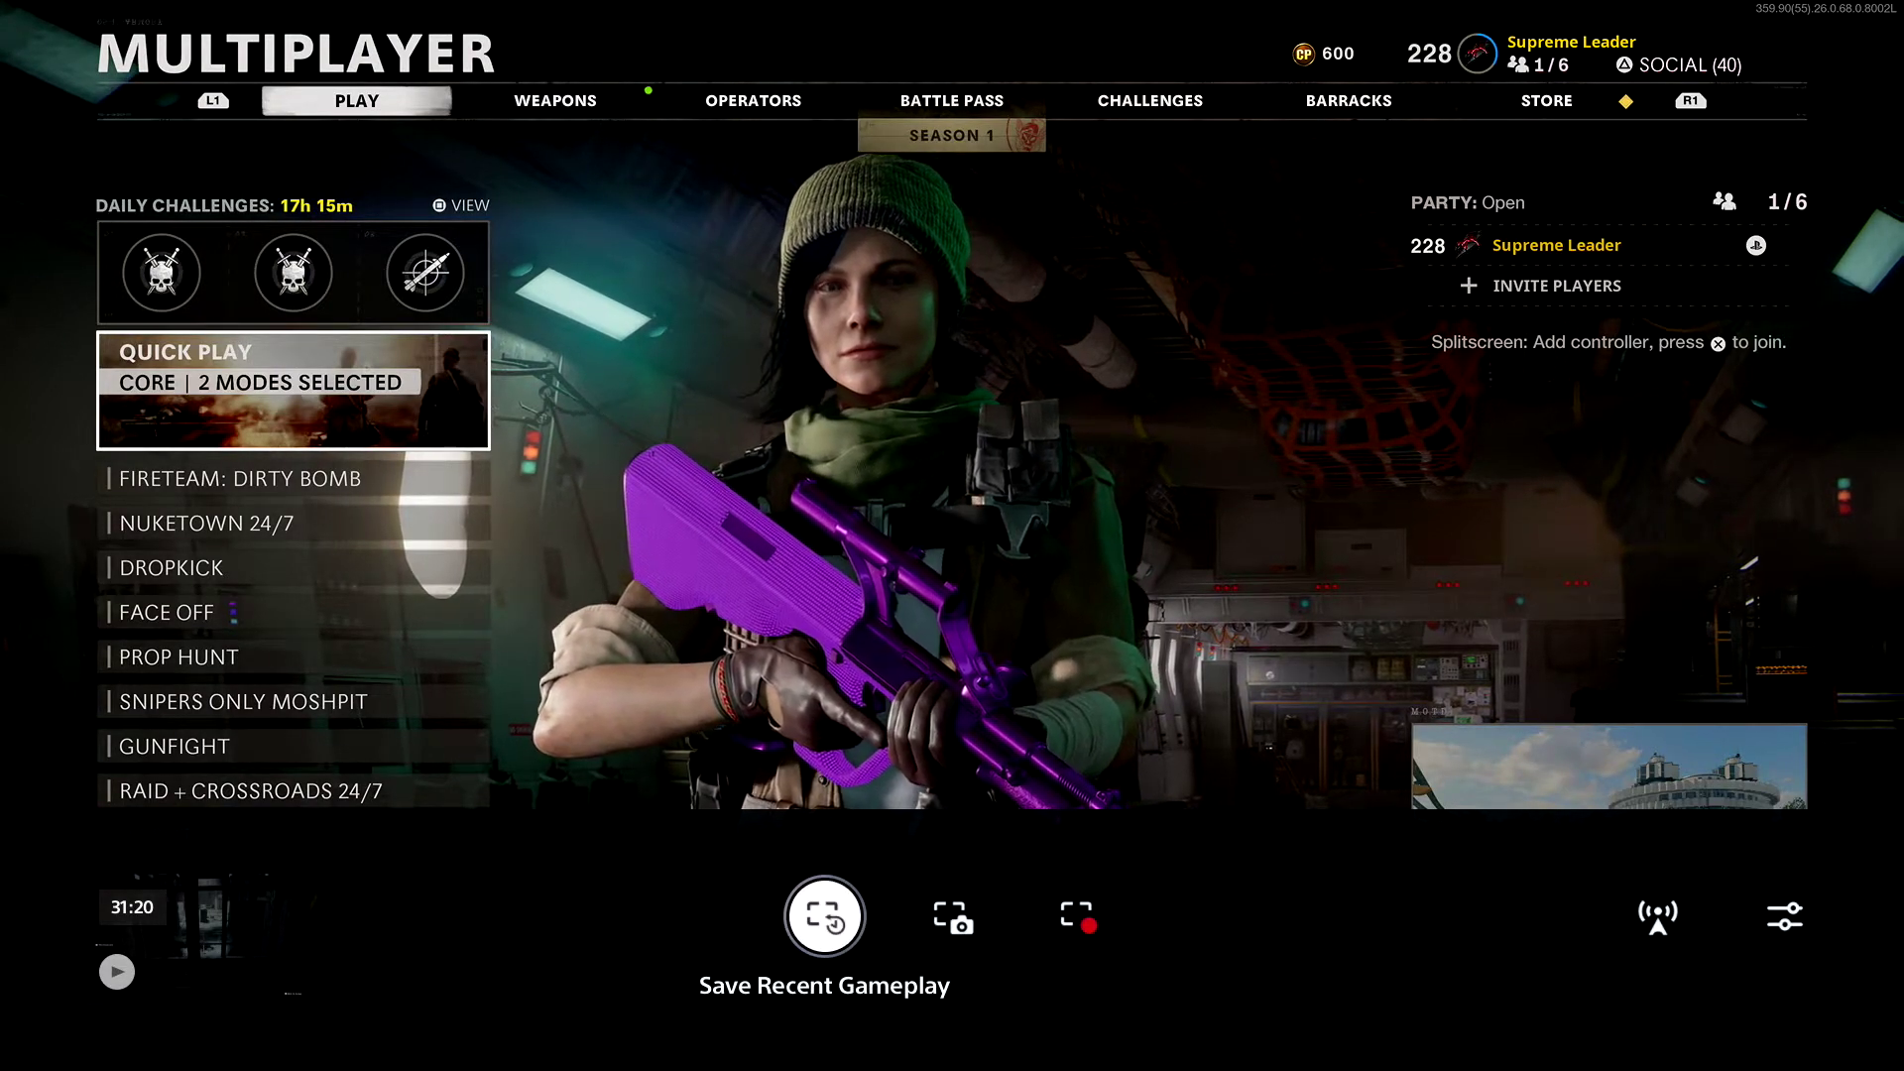
pyautogui.press('Right')
pyautogui.press('Right')
pyautogui.press('Return')
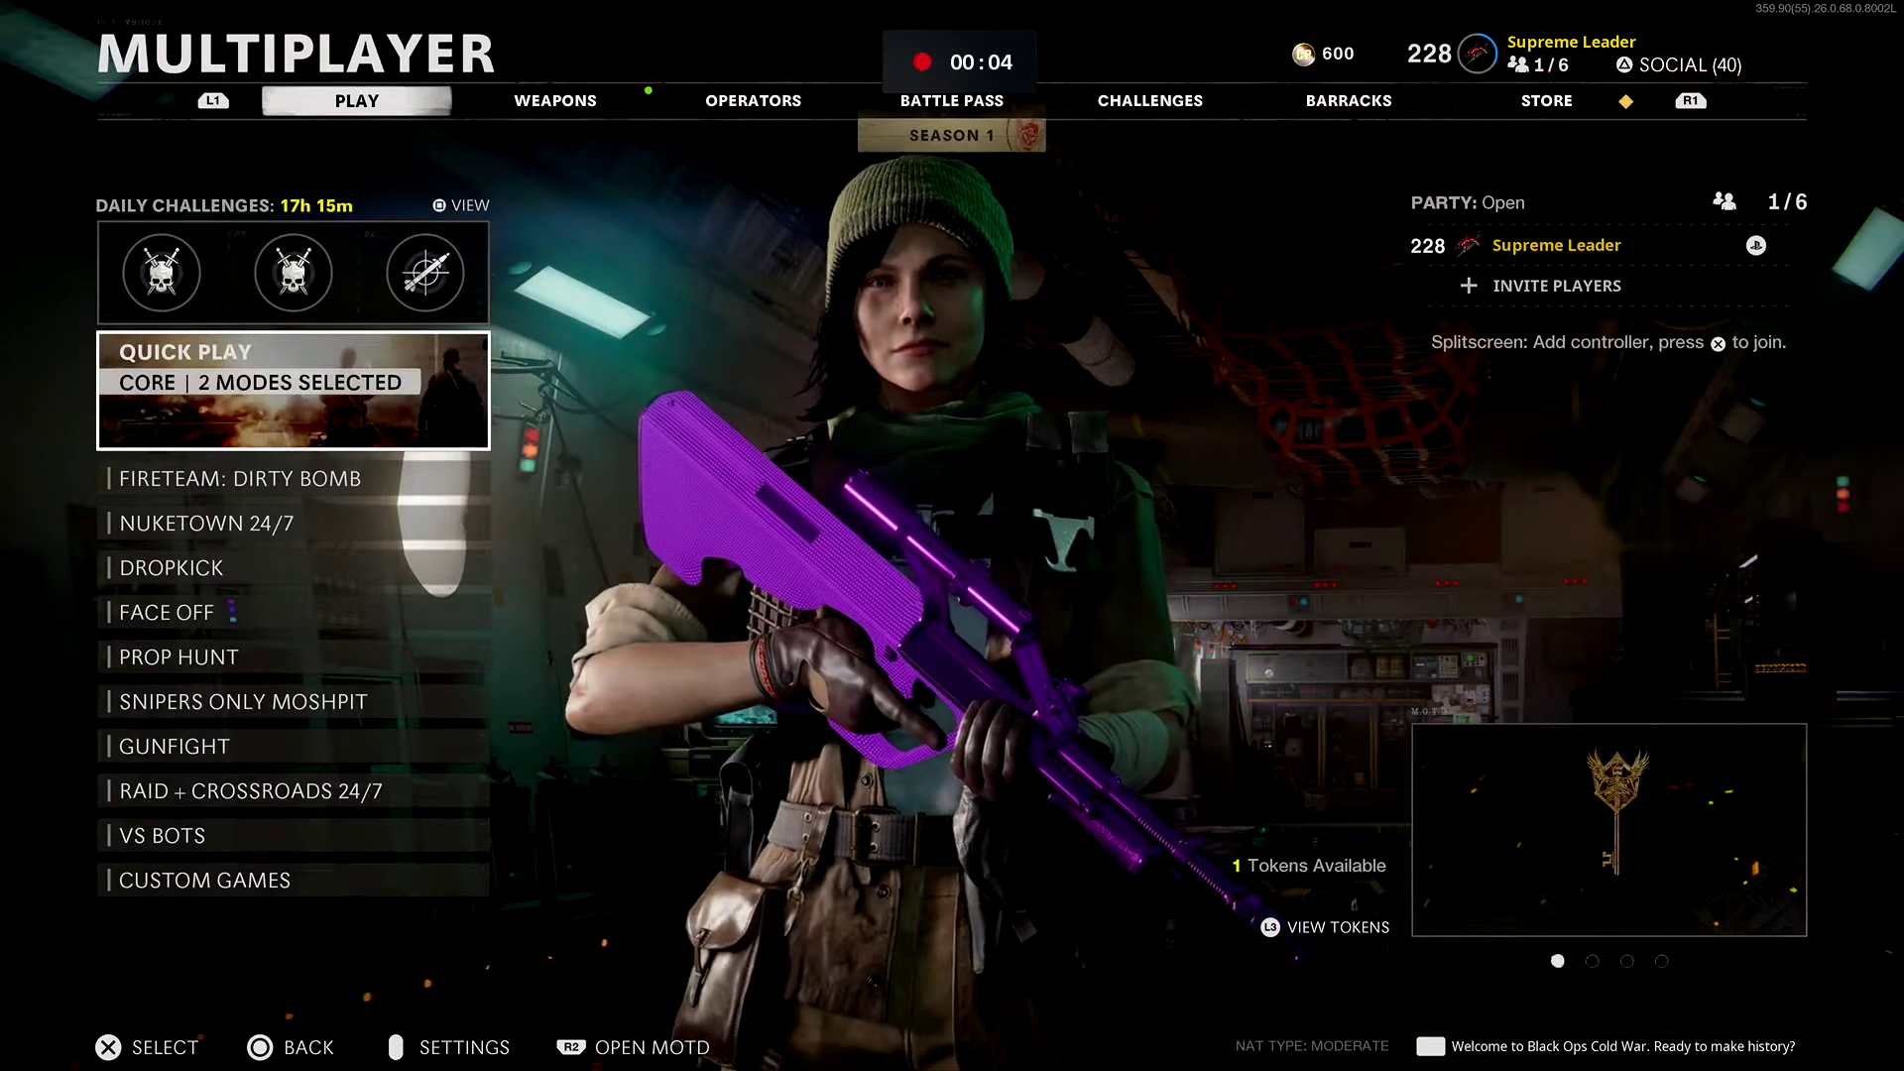
# Browse the Multiplayer menus, switching between the Play and Weapons tabs while recording
pyautogui.press('Down')
pyautogui.press('Down')
pyautogui.press('Down')
pyautogui.press('Down')
pyautogui.press('e')
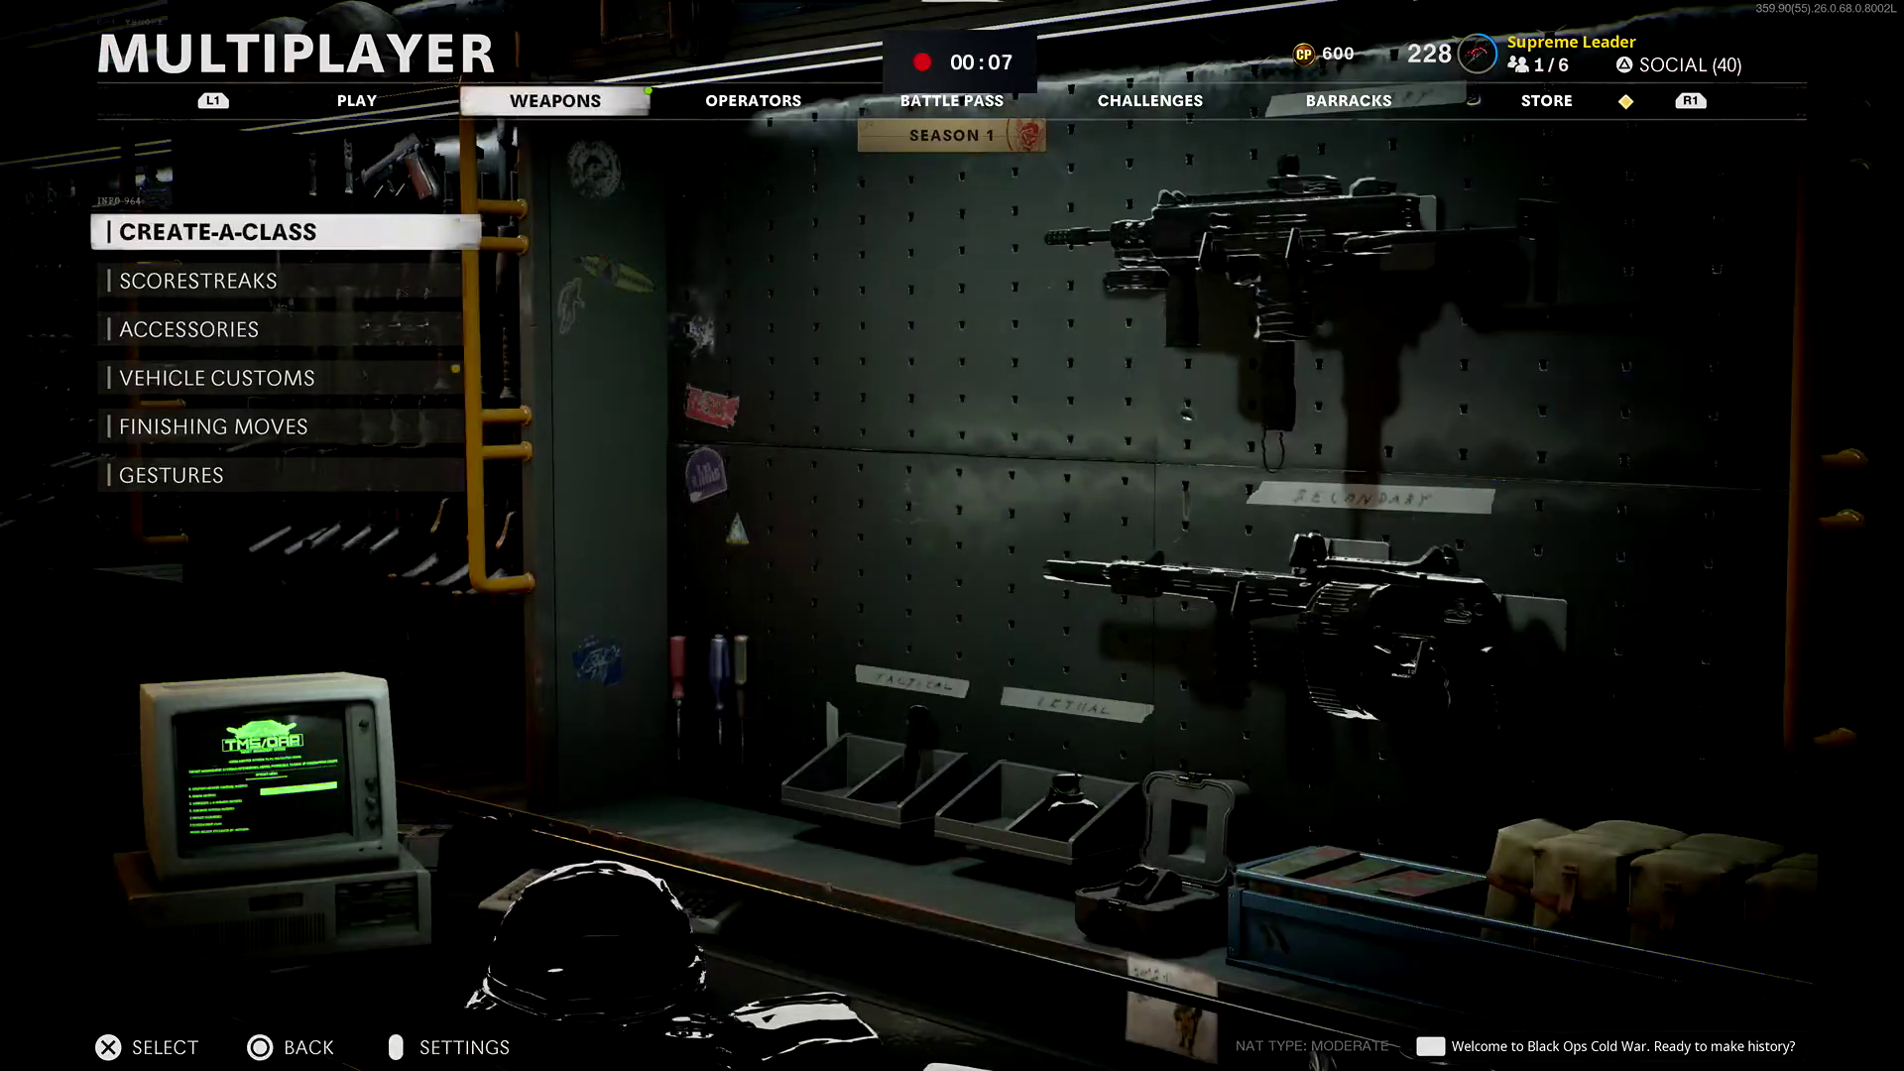
pyautogui.press('q')
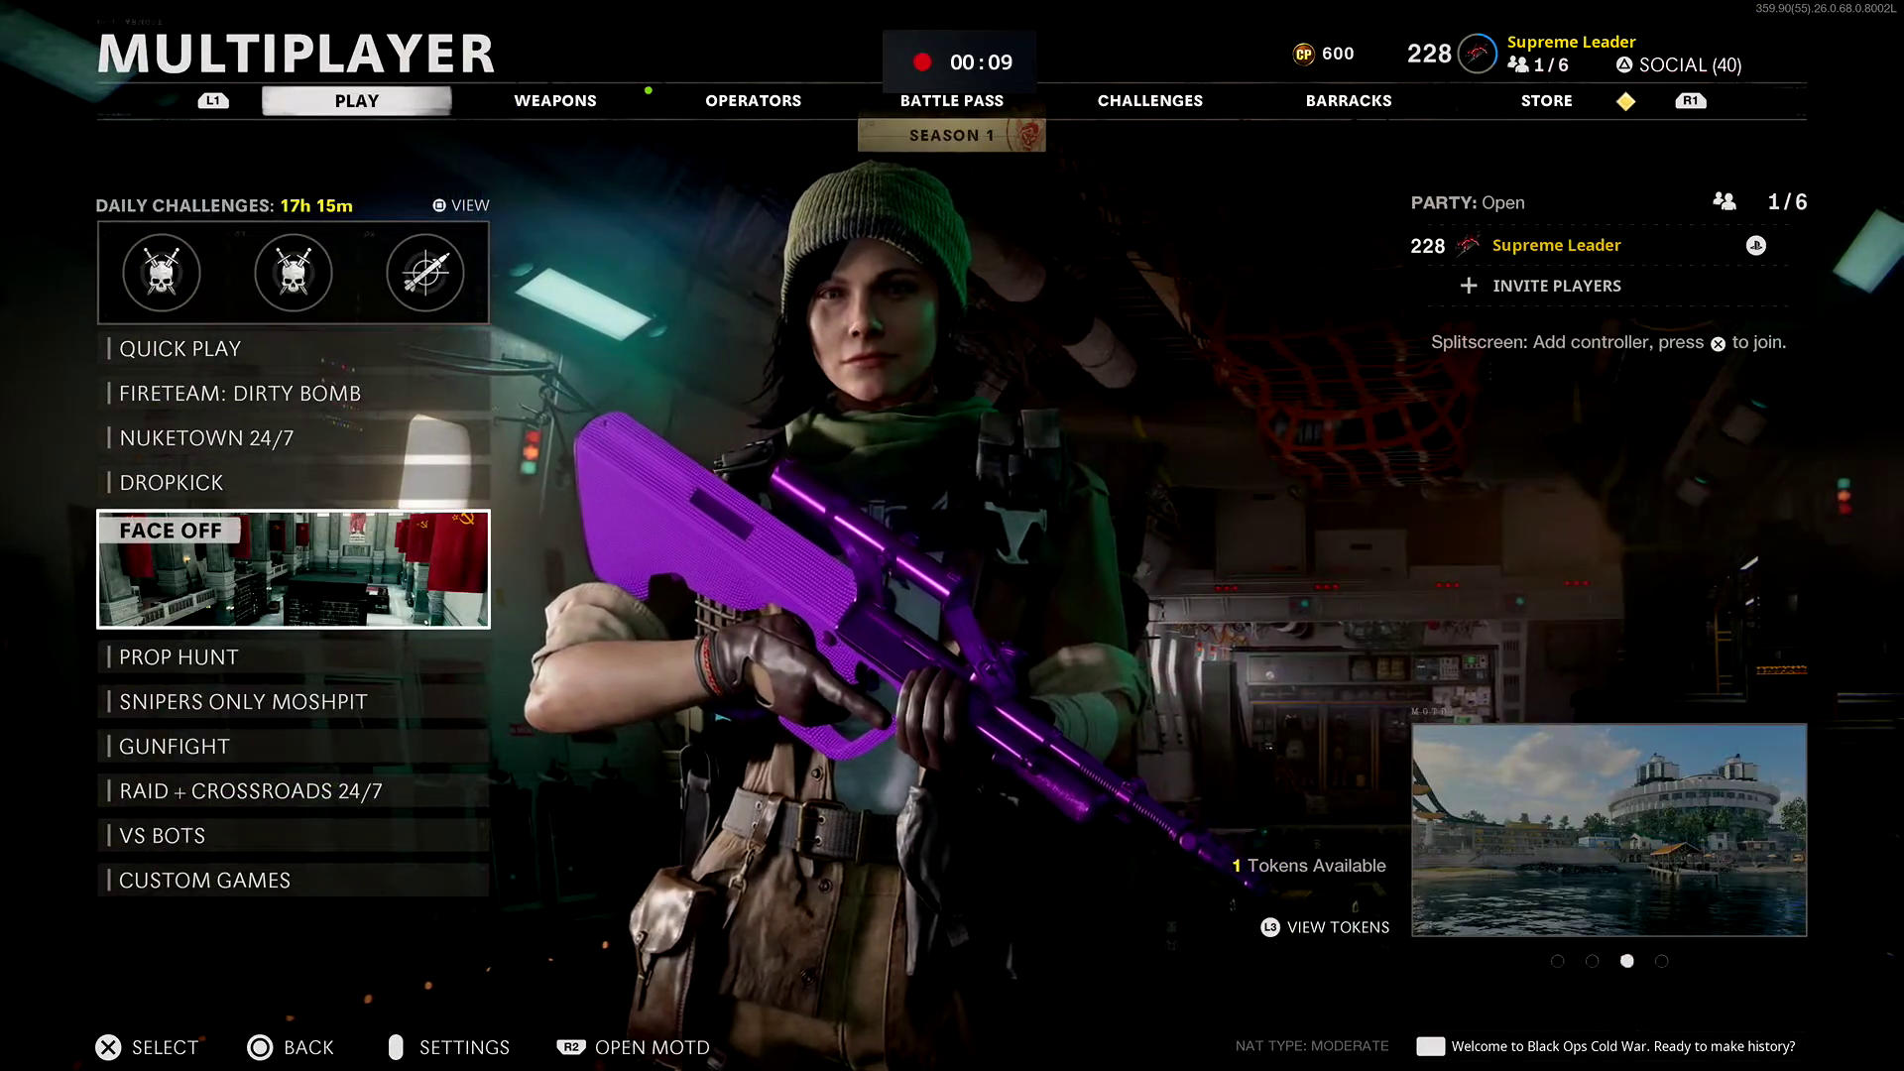
pyautogui.press('e')
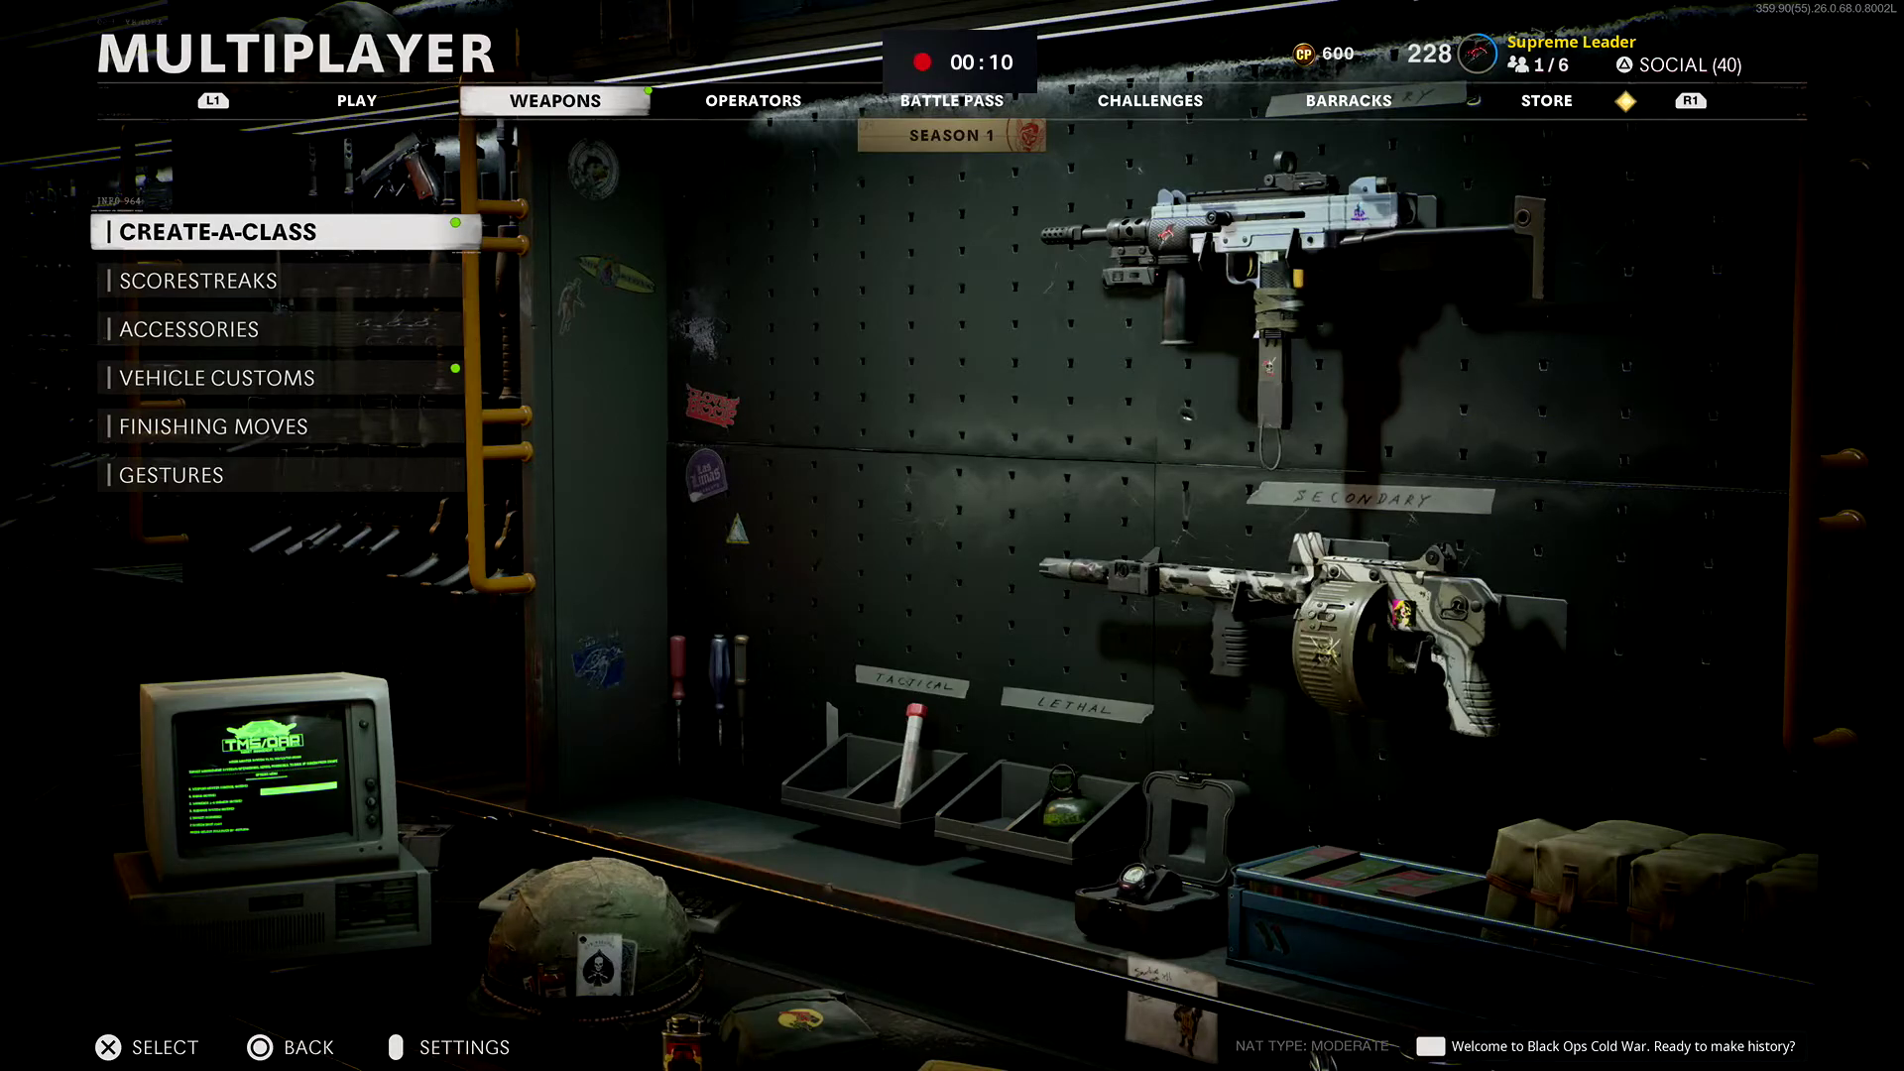
pyautogui.press('q')
pyautogui.press('e')
pyautogui.press('q')
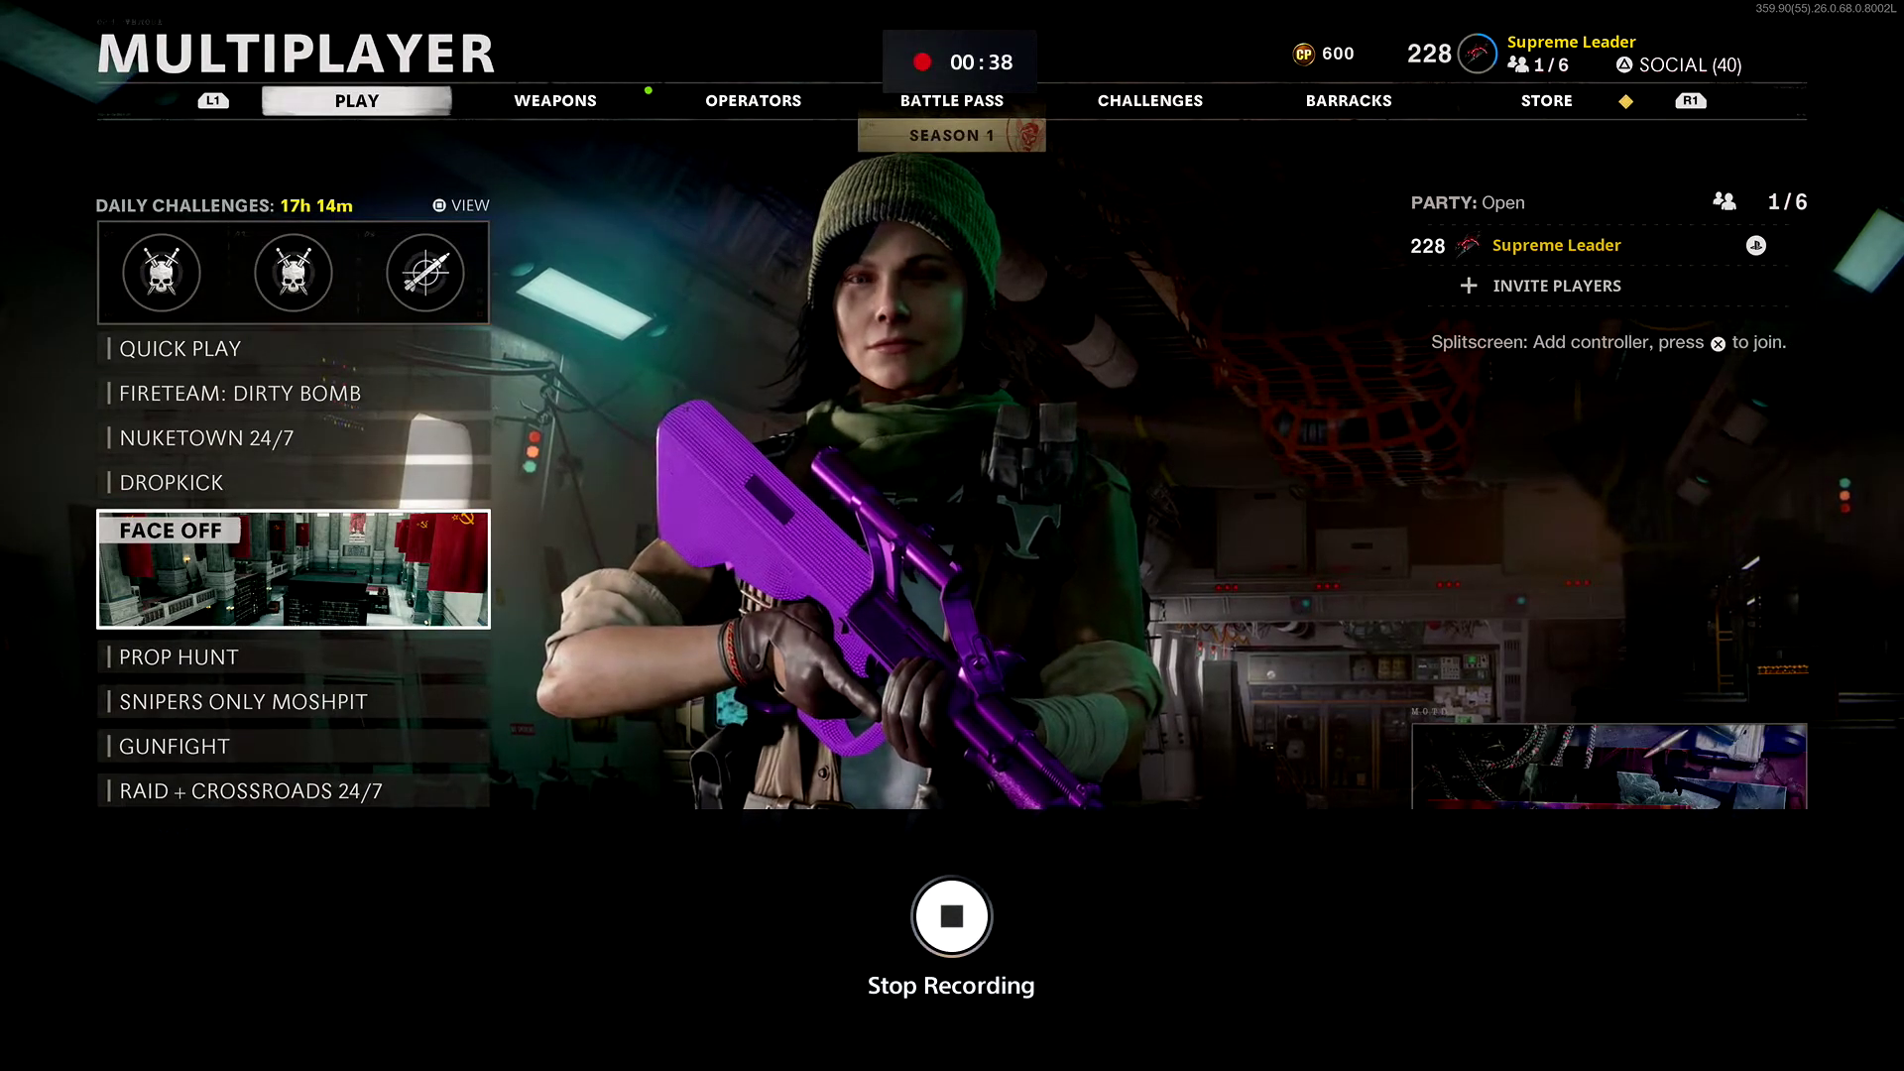
# Stop the recording and open the new 00:38 clip in Recently created
pyautogui.press('Return')
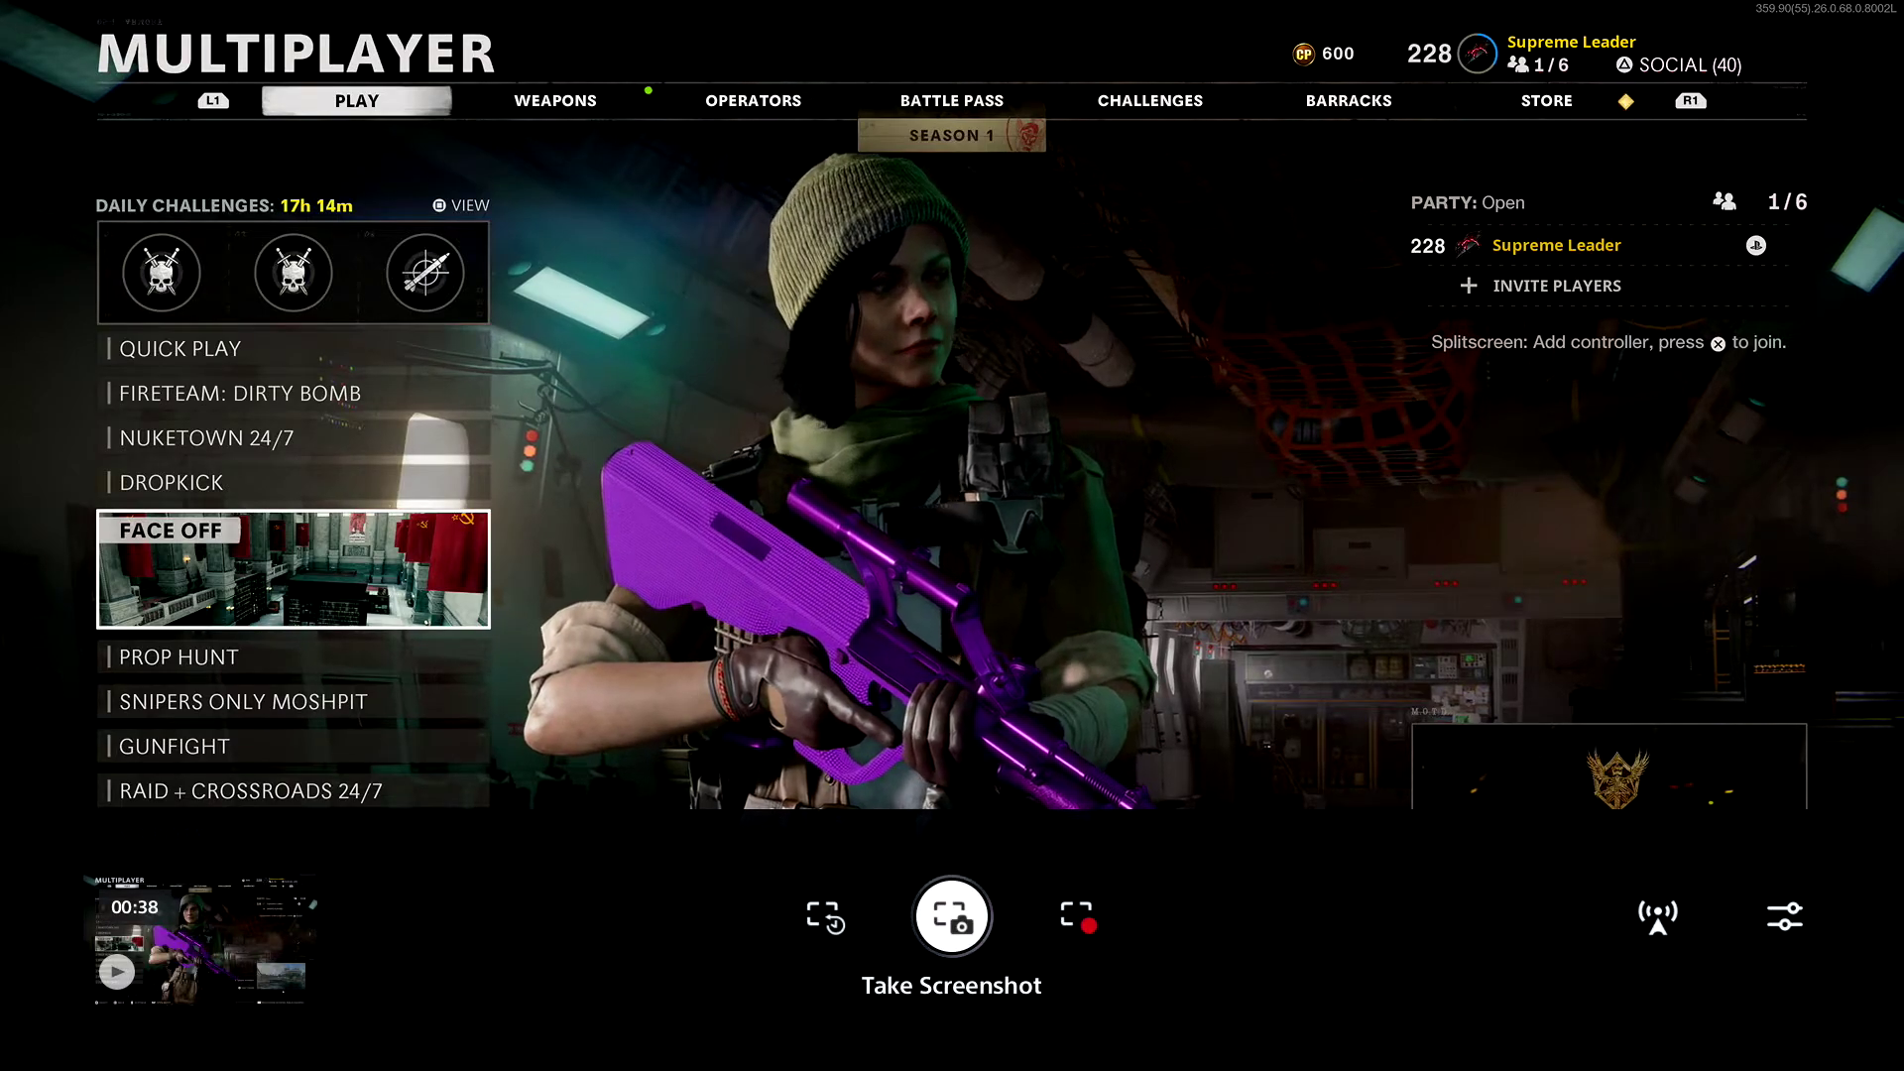
pyautogui.press('Left')
pyautogui.press('Left')
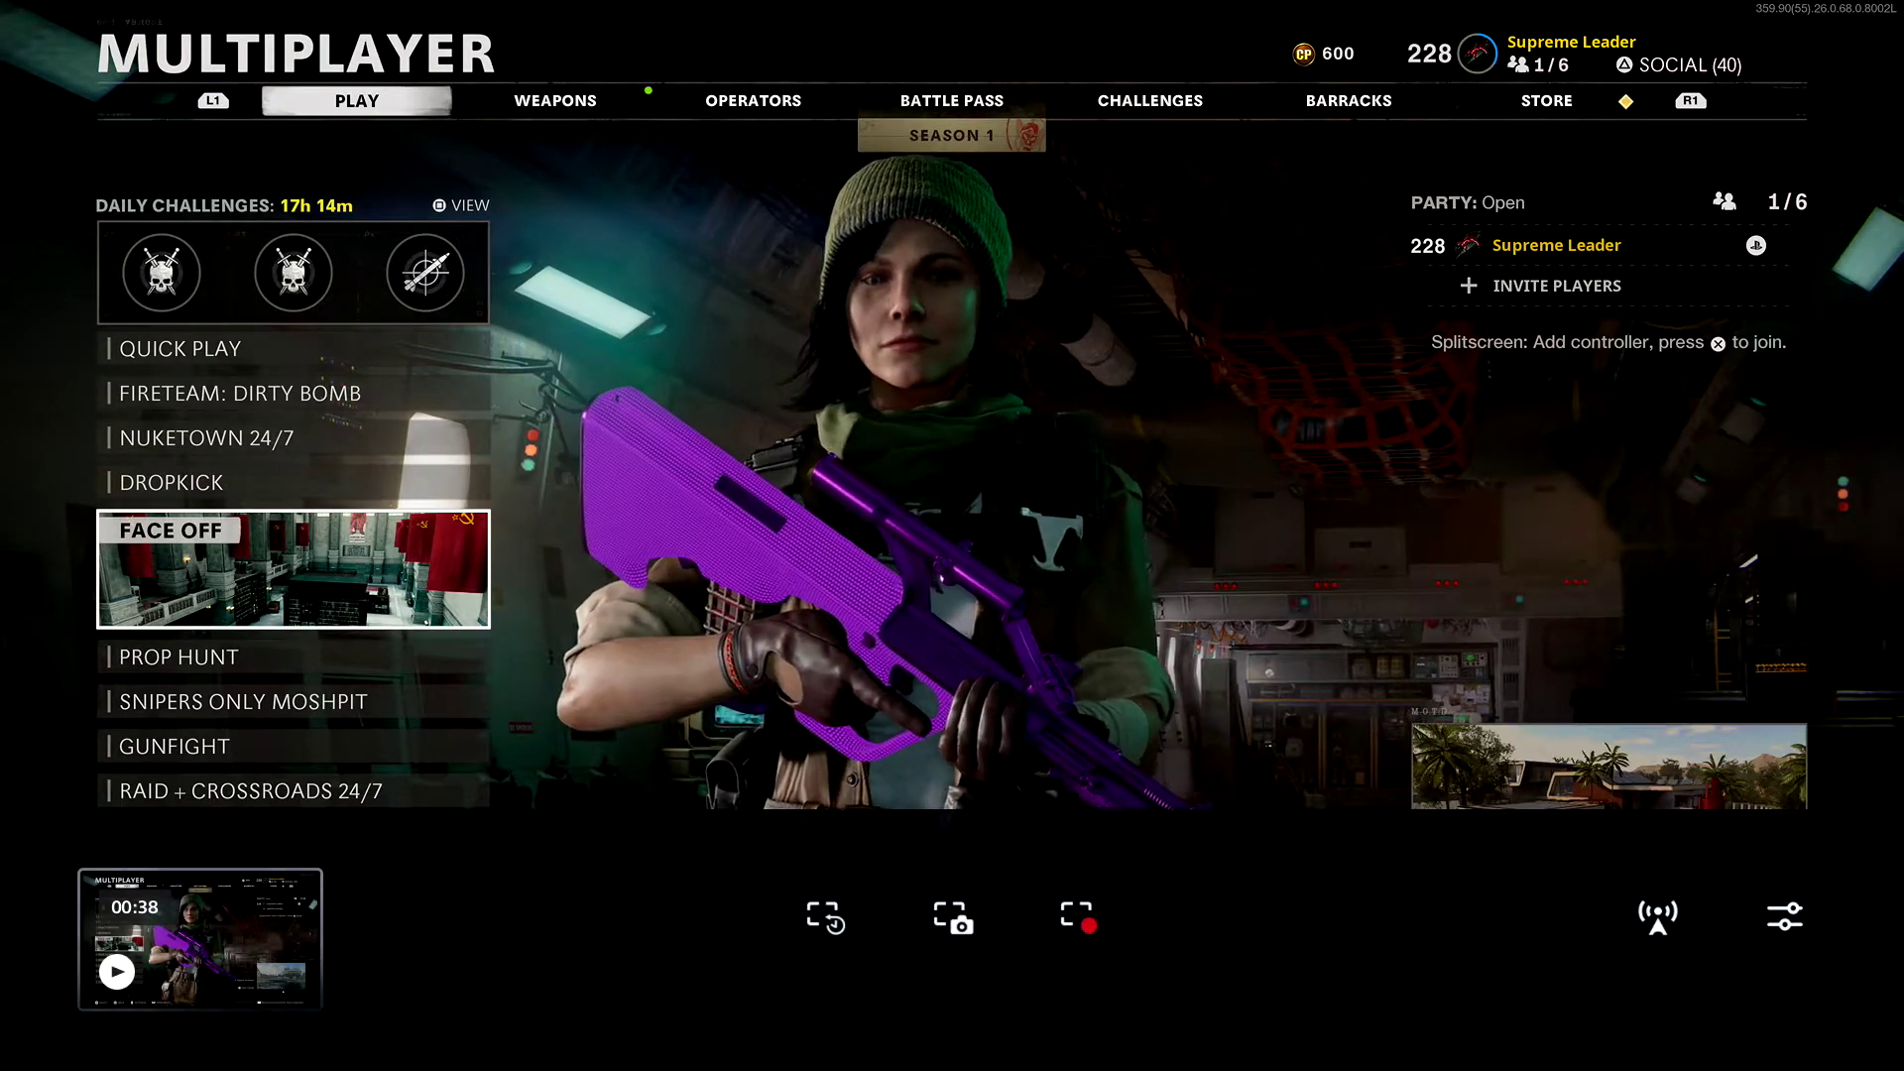
pyautogui.press('Return')
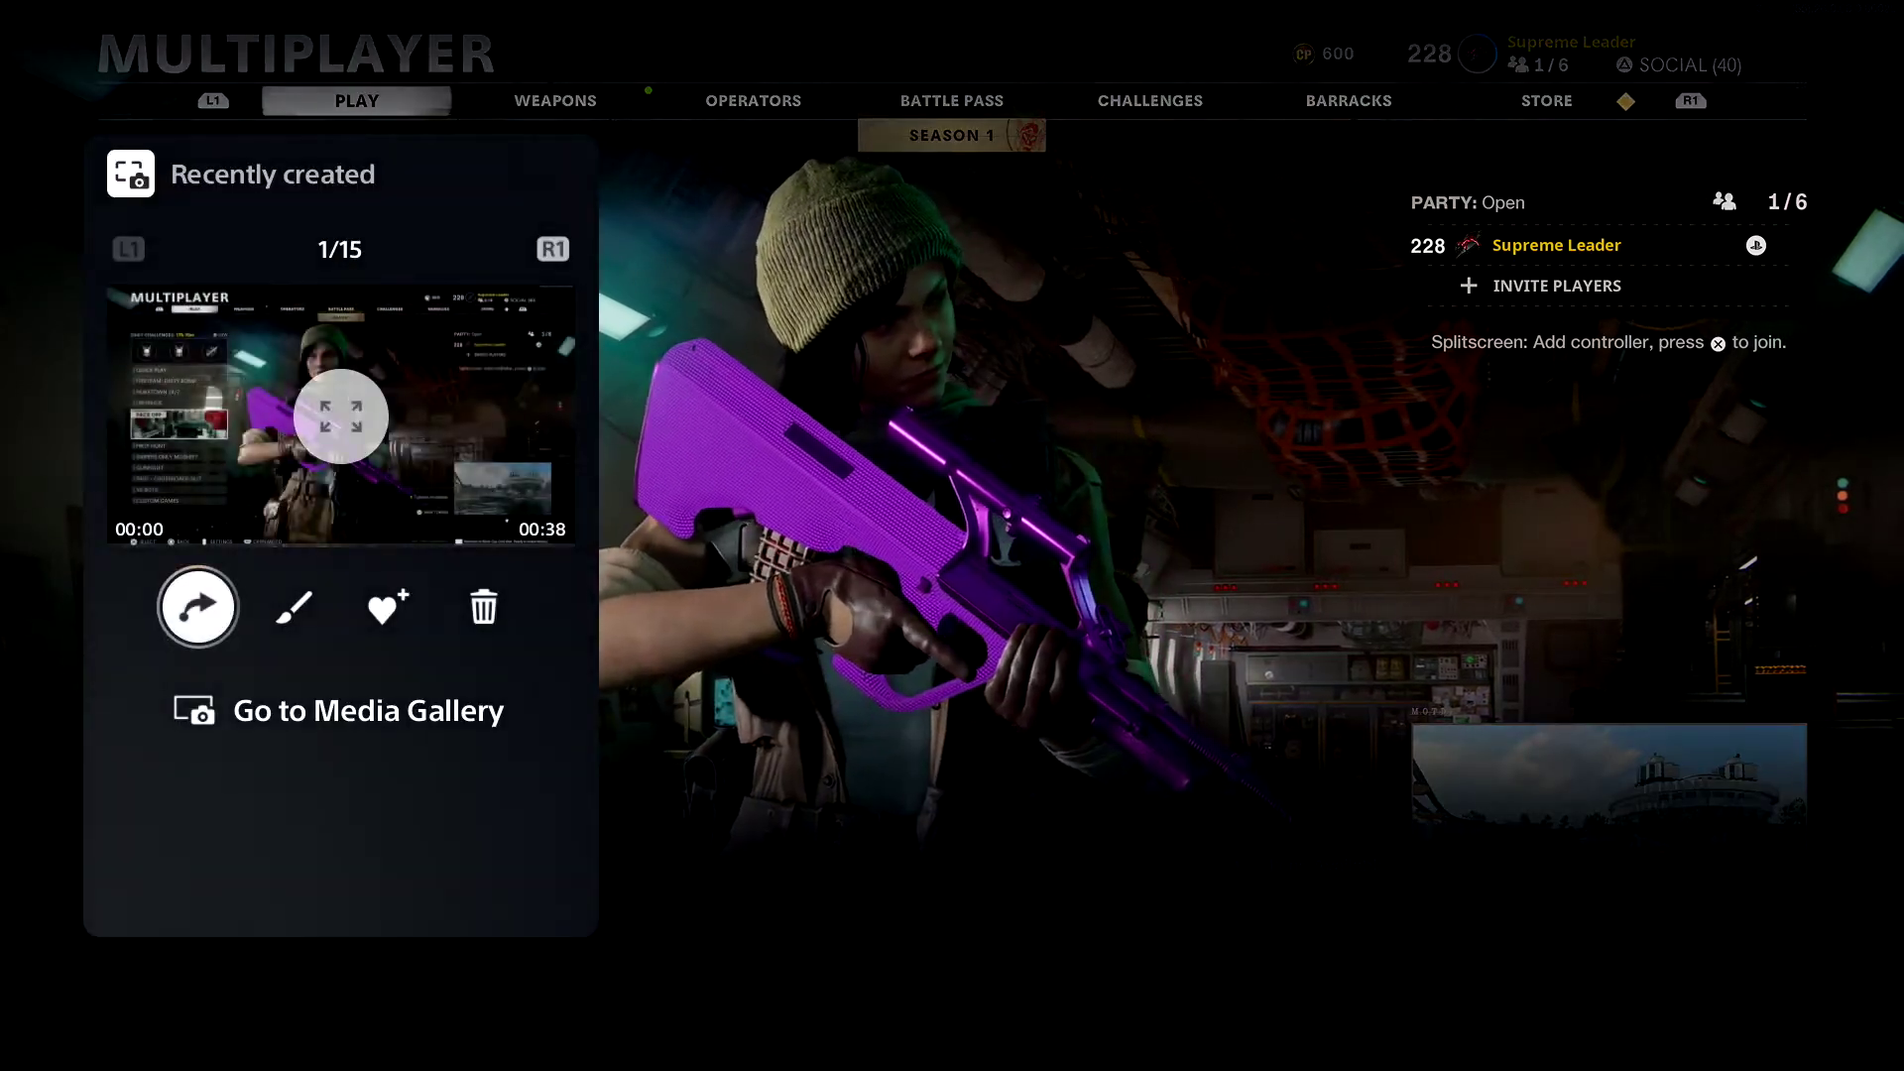
pyautogui.press('Up')
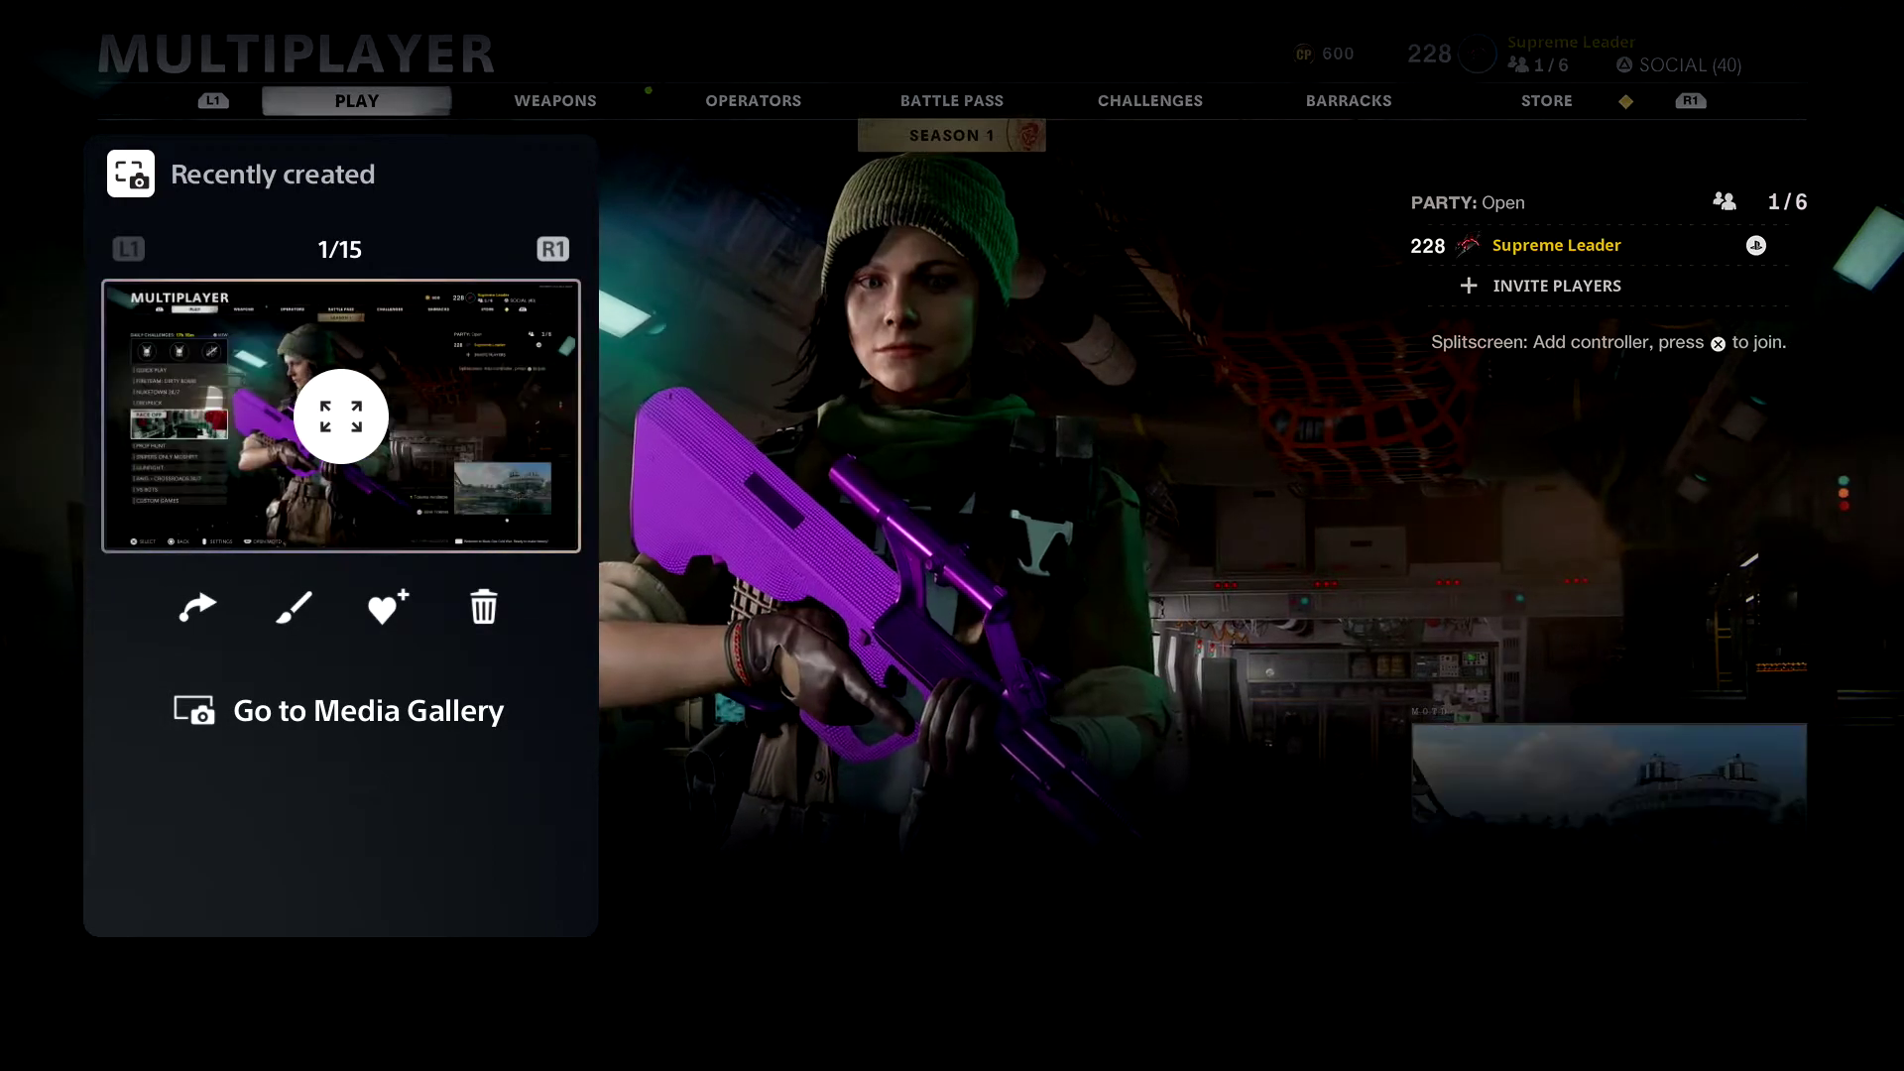
# Choose Edit on the 00:38 clip to open it in the trim editor
pyautogui.press('Down')
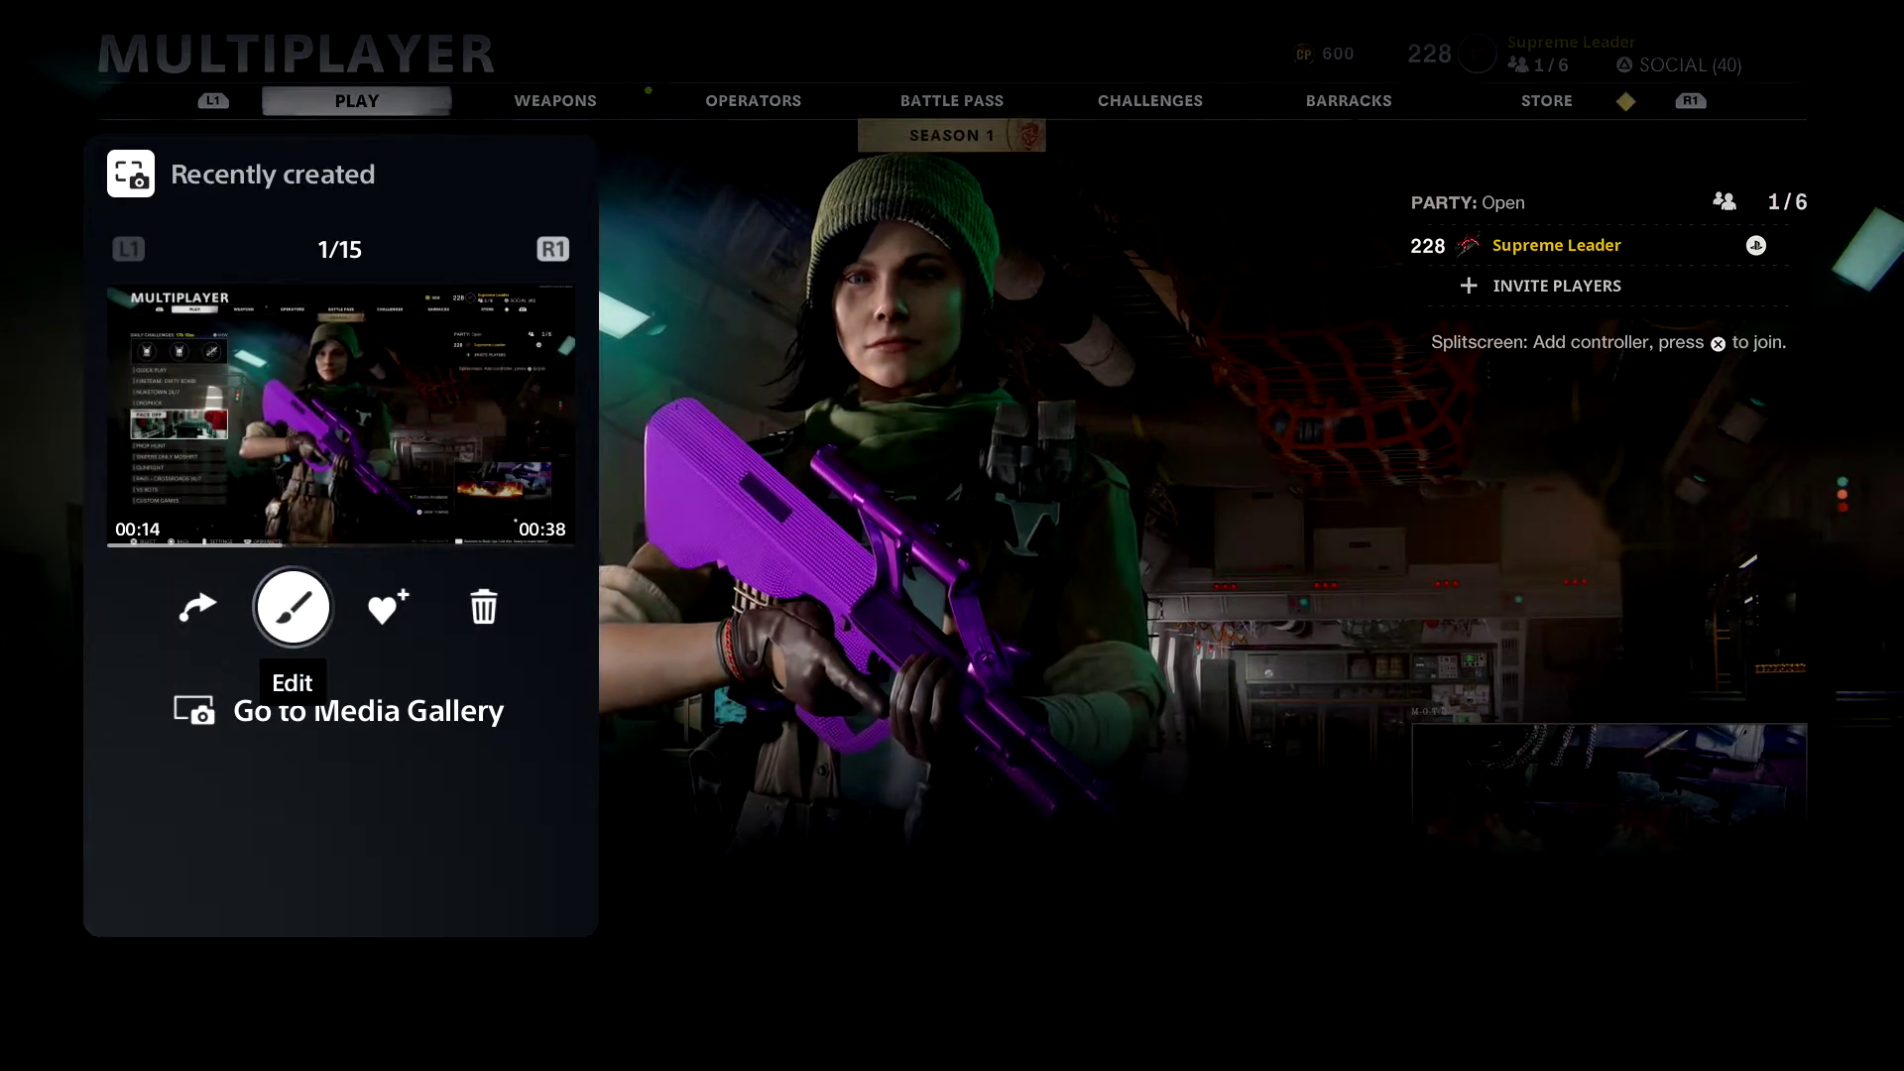
pyautogui.press('Right')
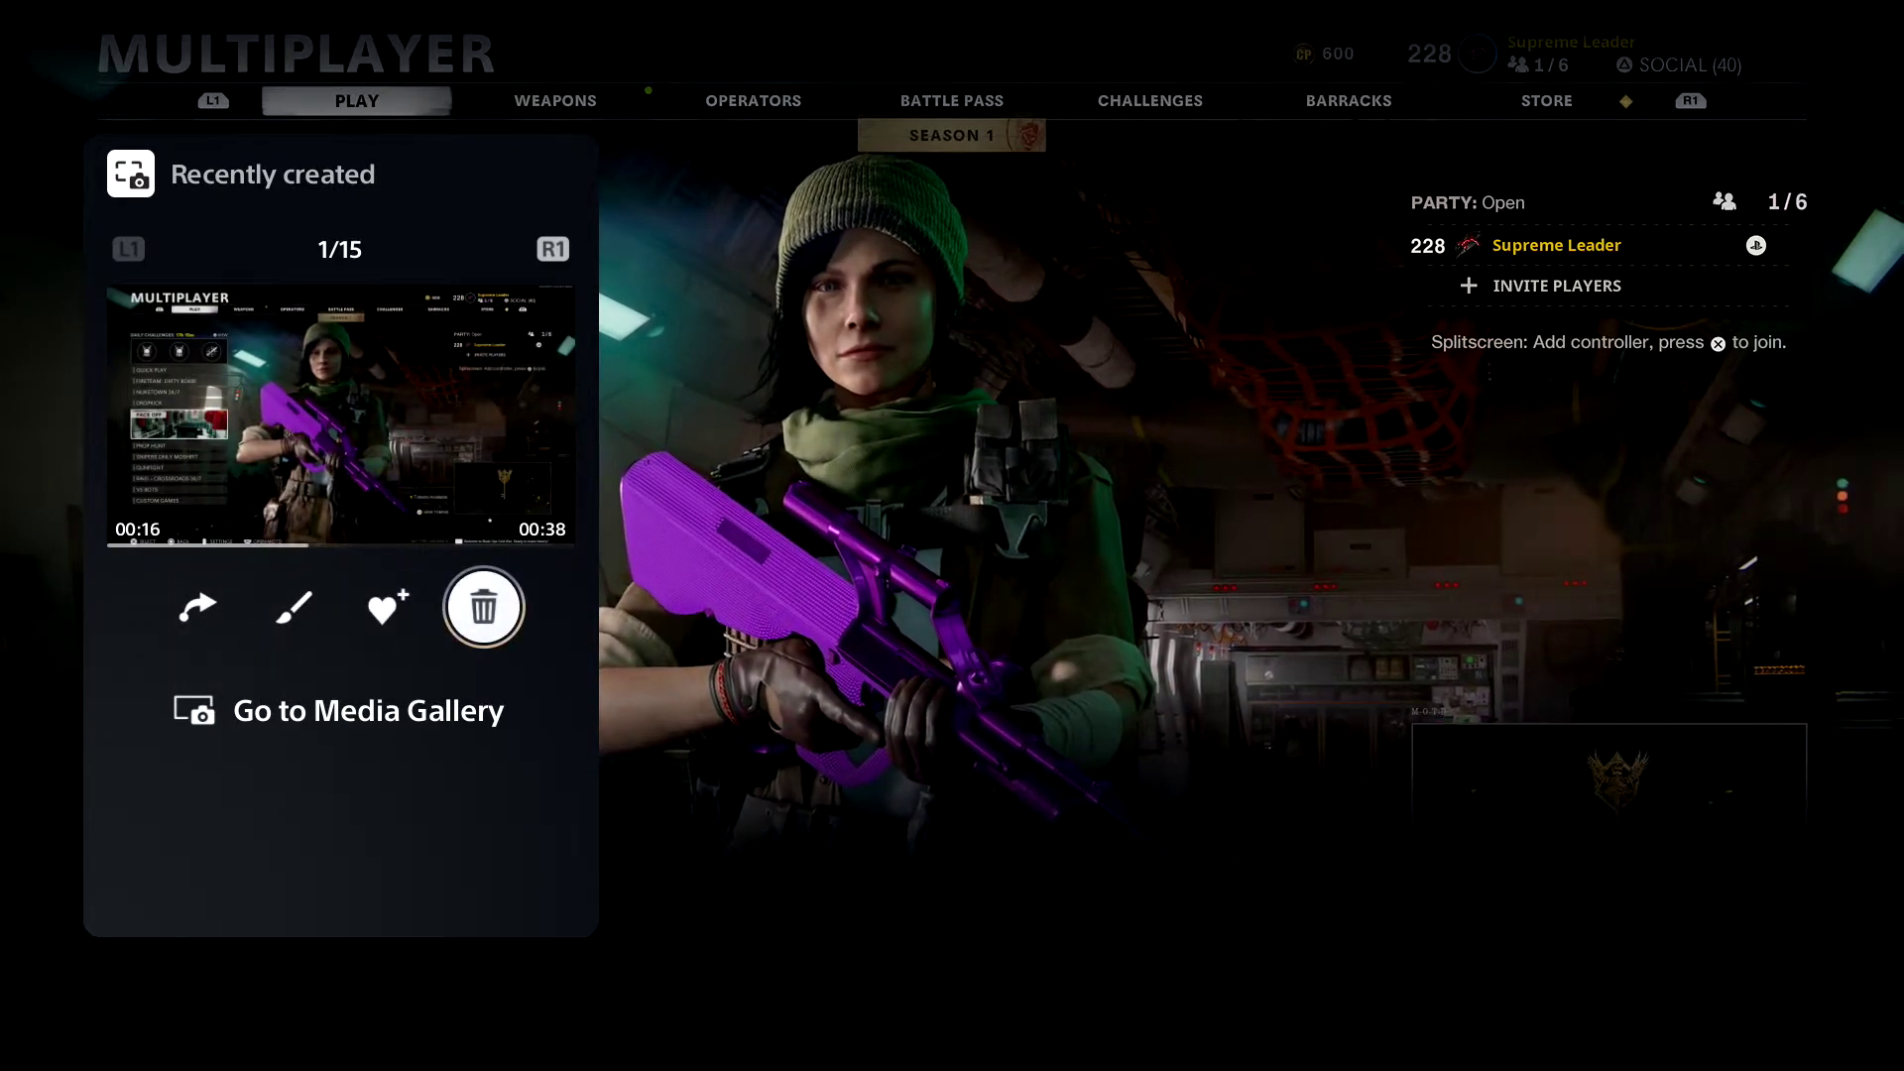
pyautogui.press('Left')
pyautogui.press('Left')
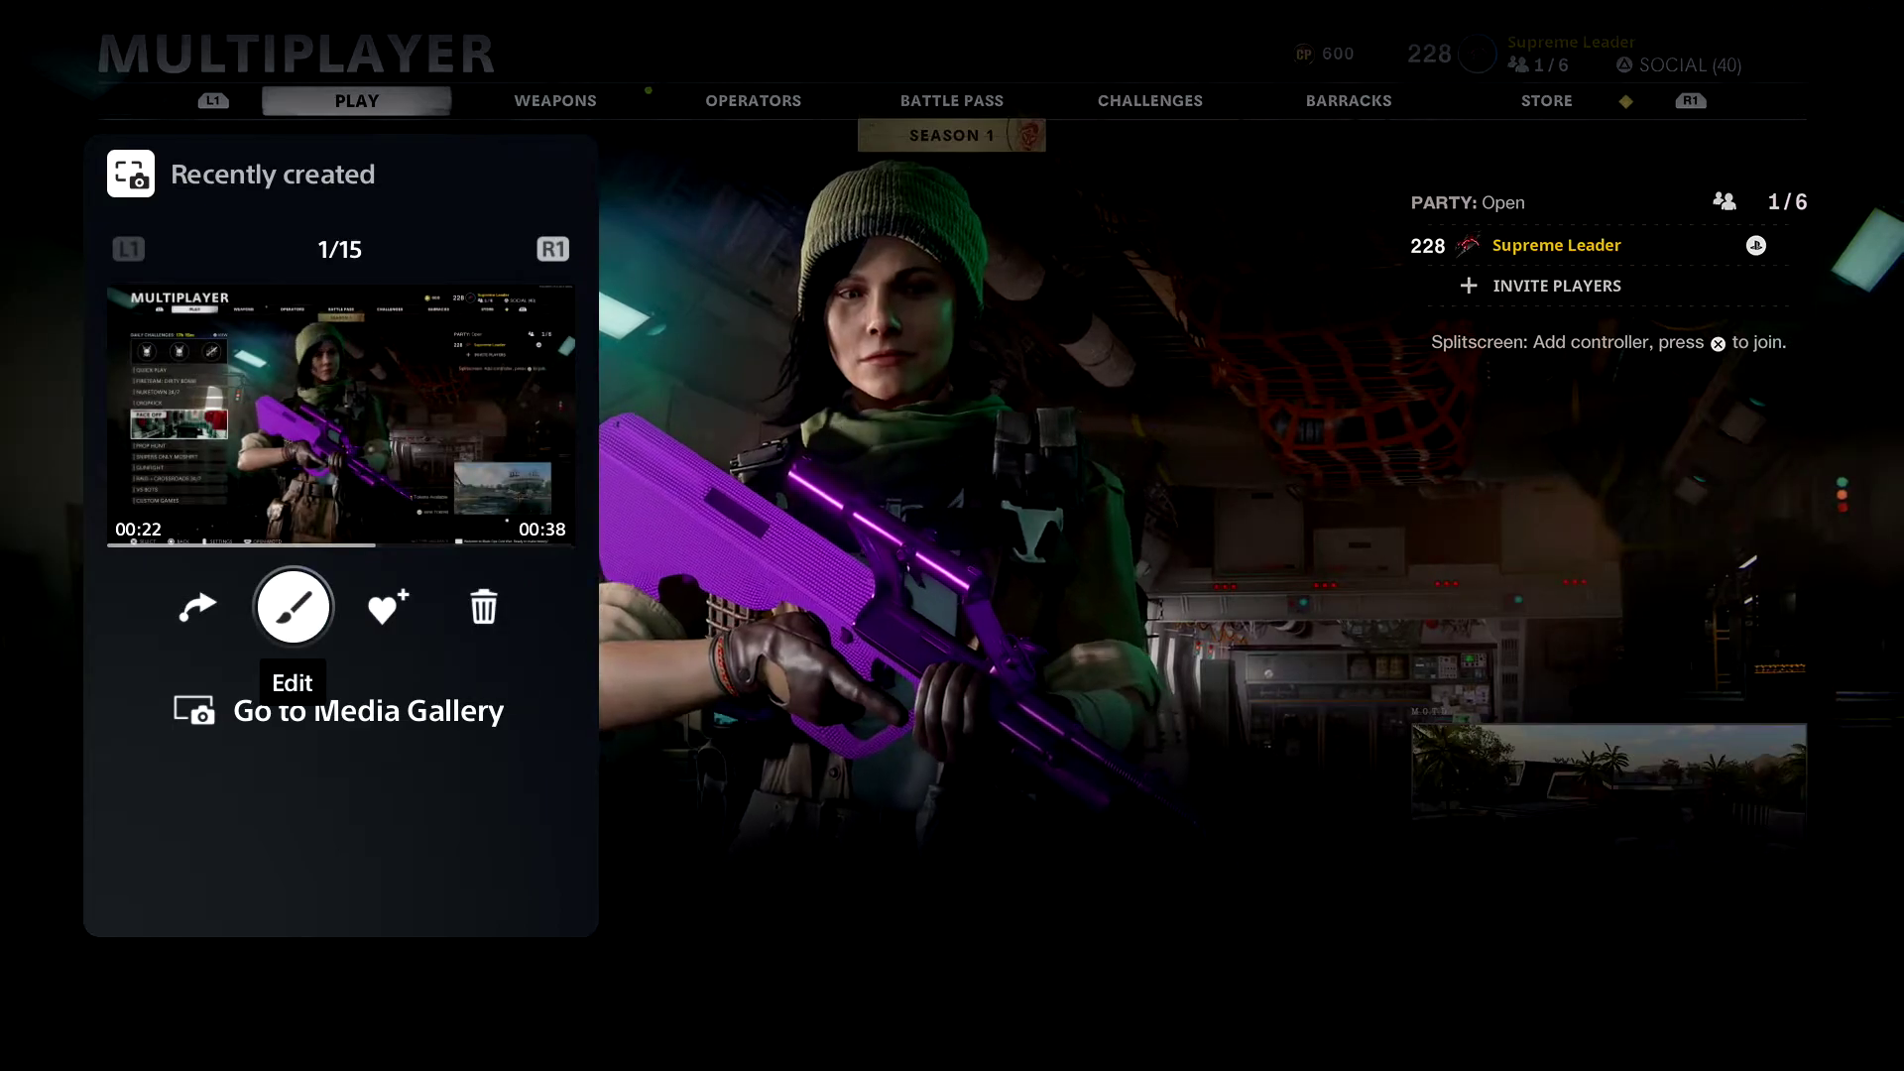
pyautogui.press('Return')
pyautogui.press('Right')
pyautogui.press('Right')
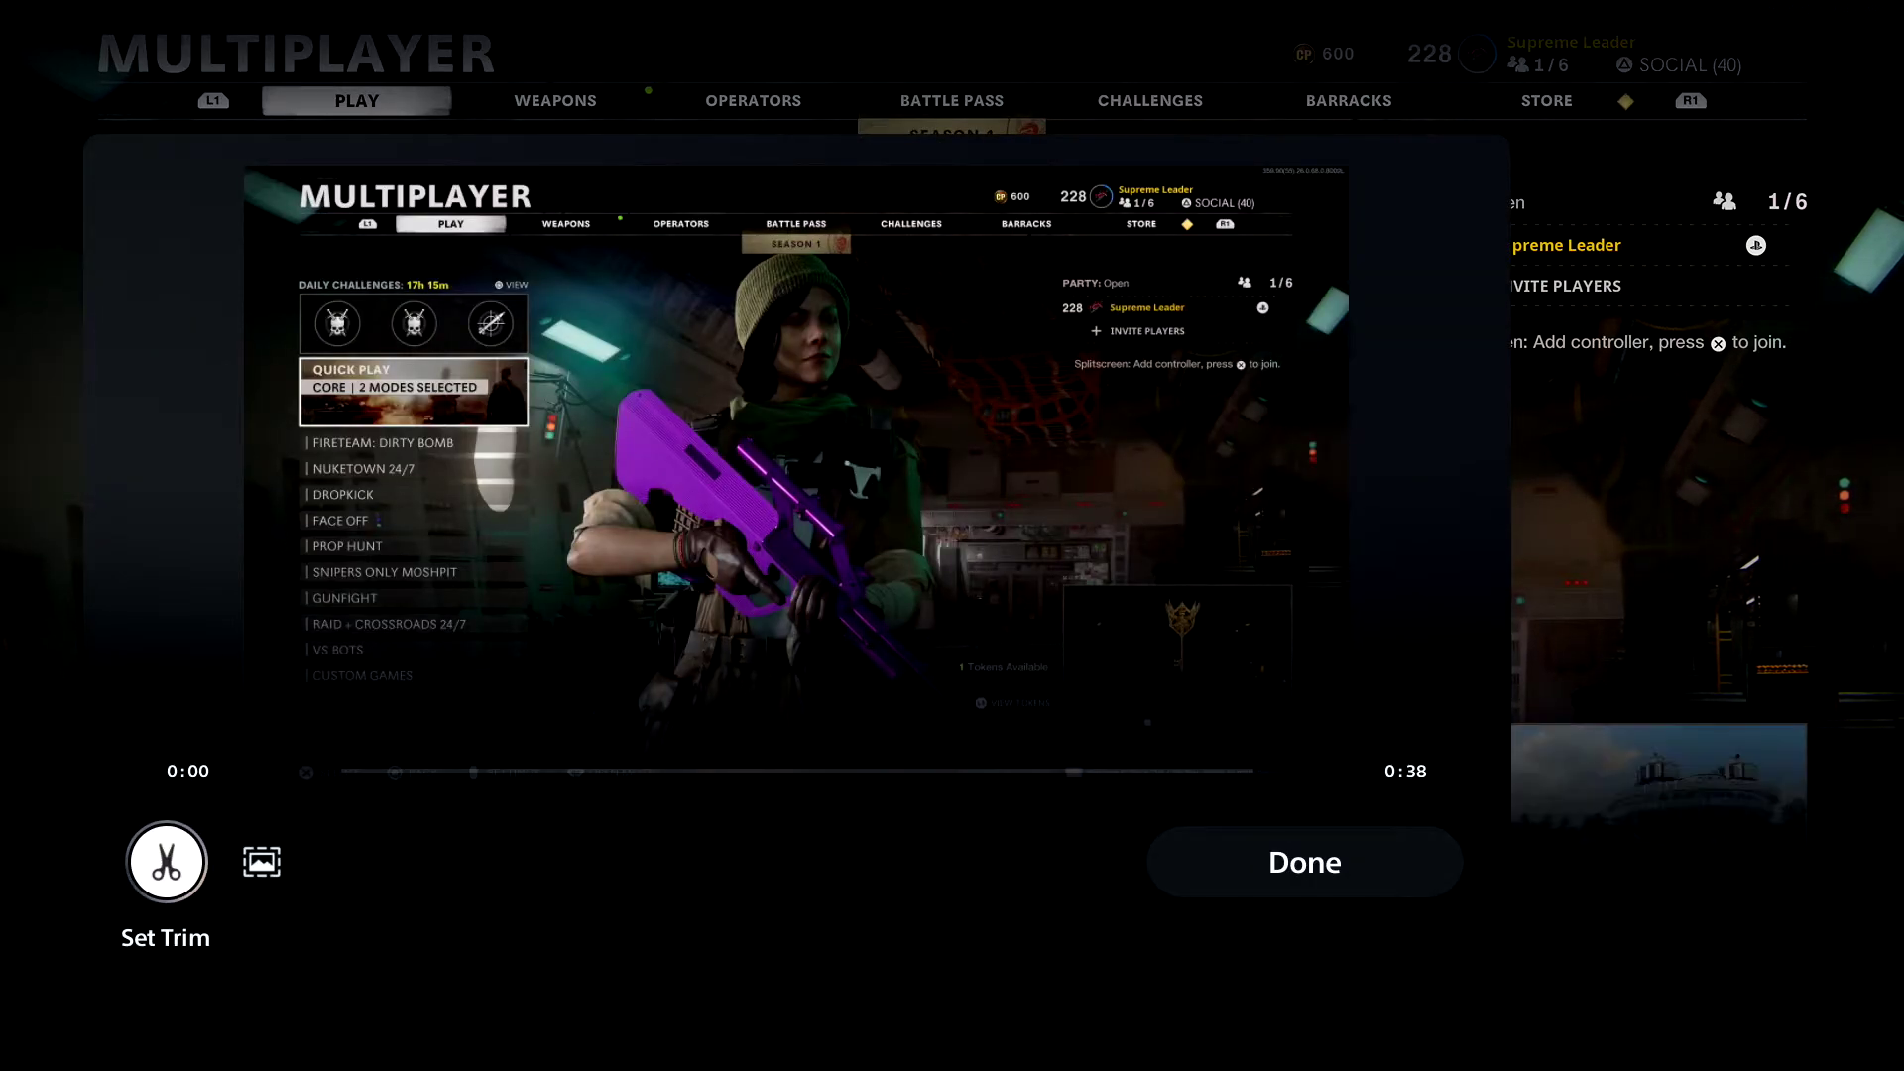
# Set the clip's trim start point at 0:01
pyautogui.press('Return')
pyautogui.press('Right')
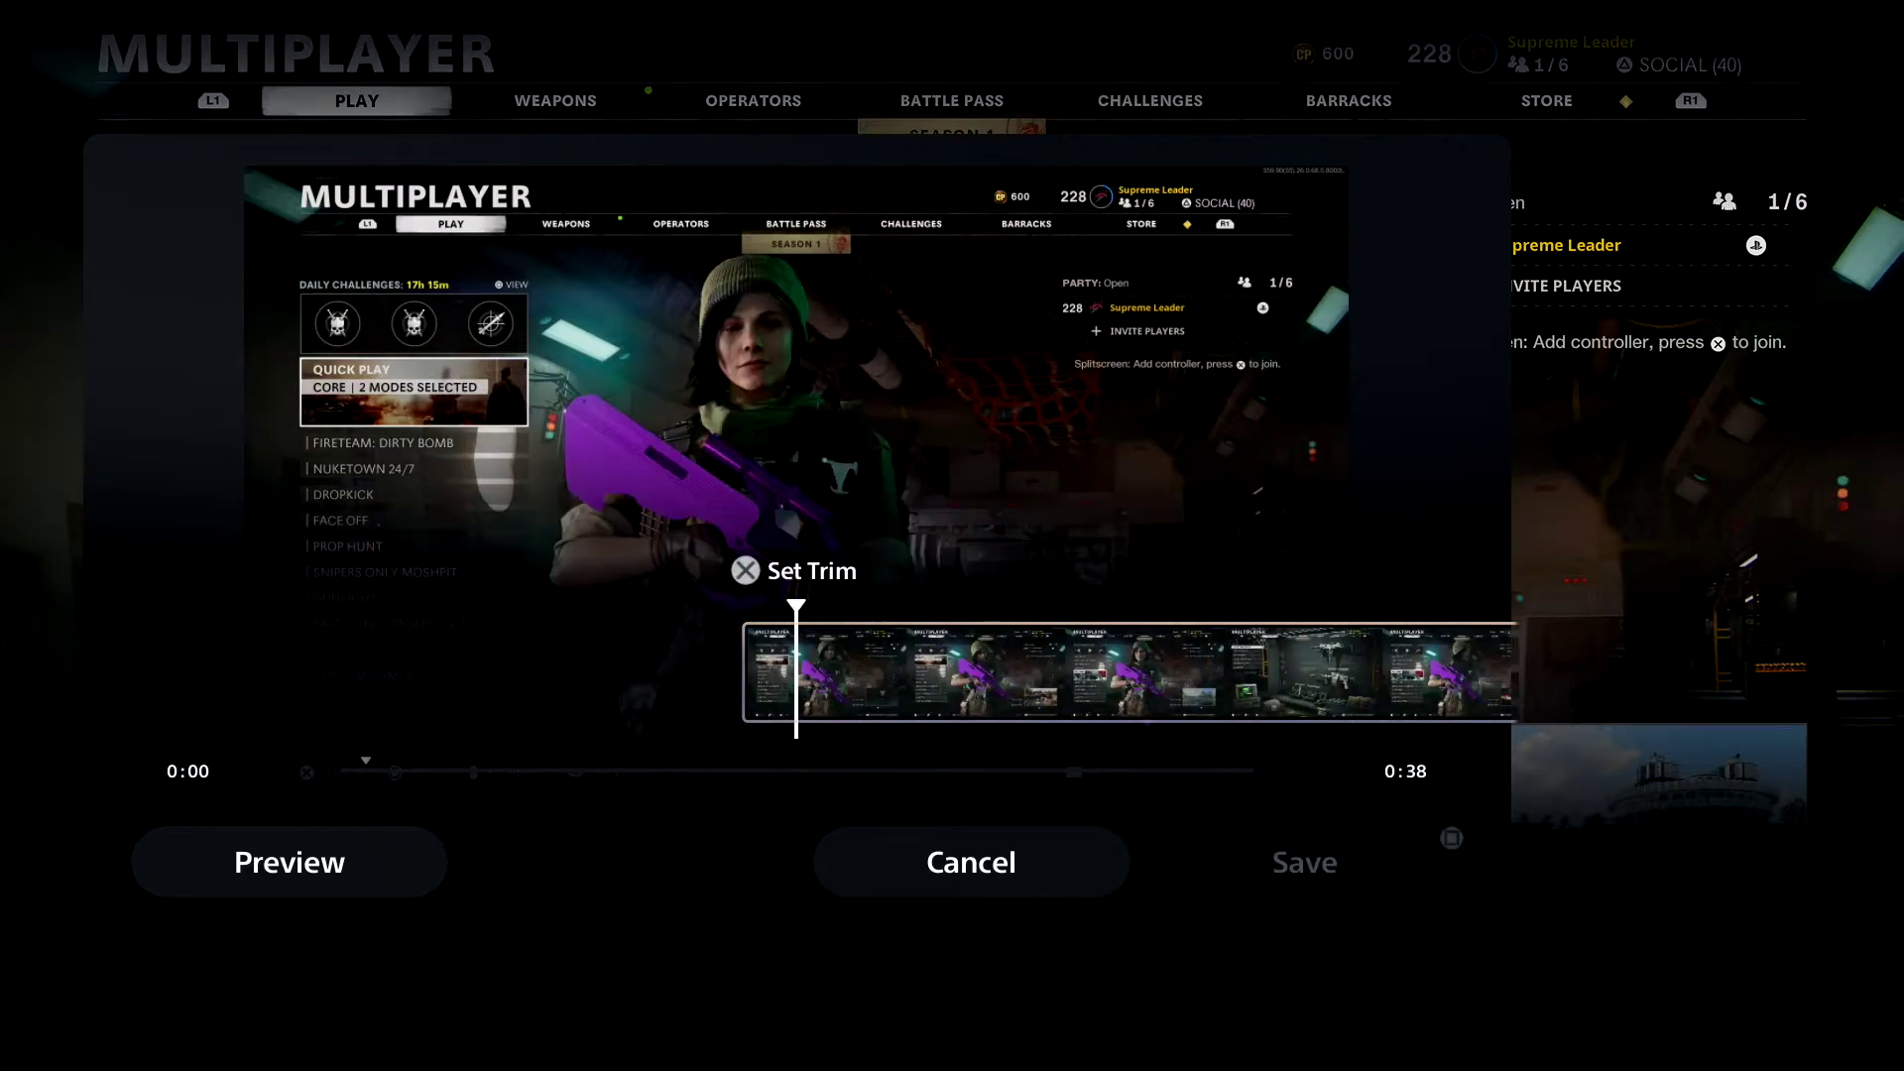
pyautogui.press('Return')
pyautogui.press('Return')
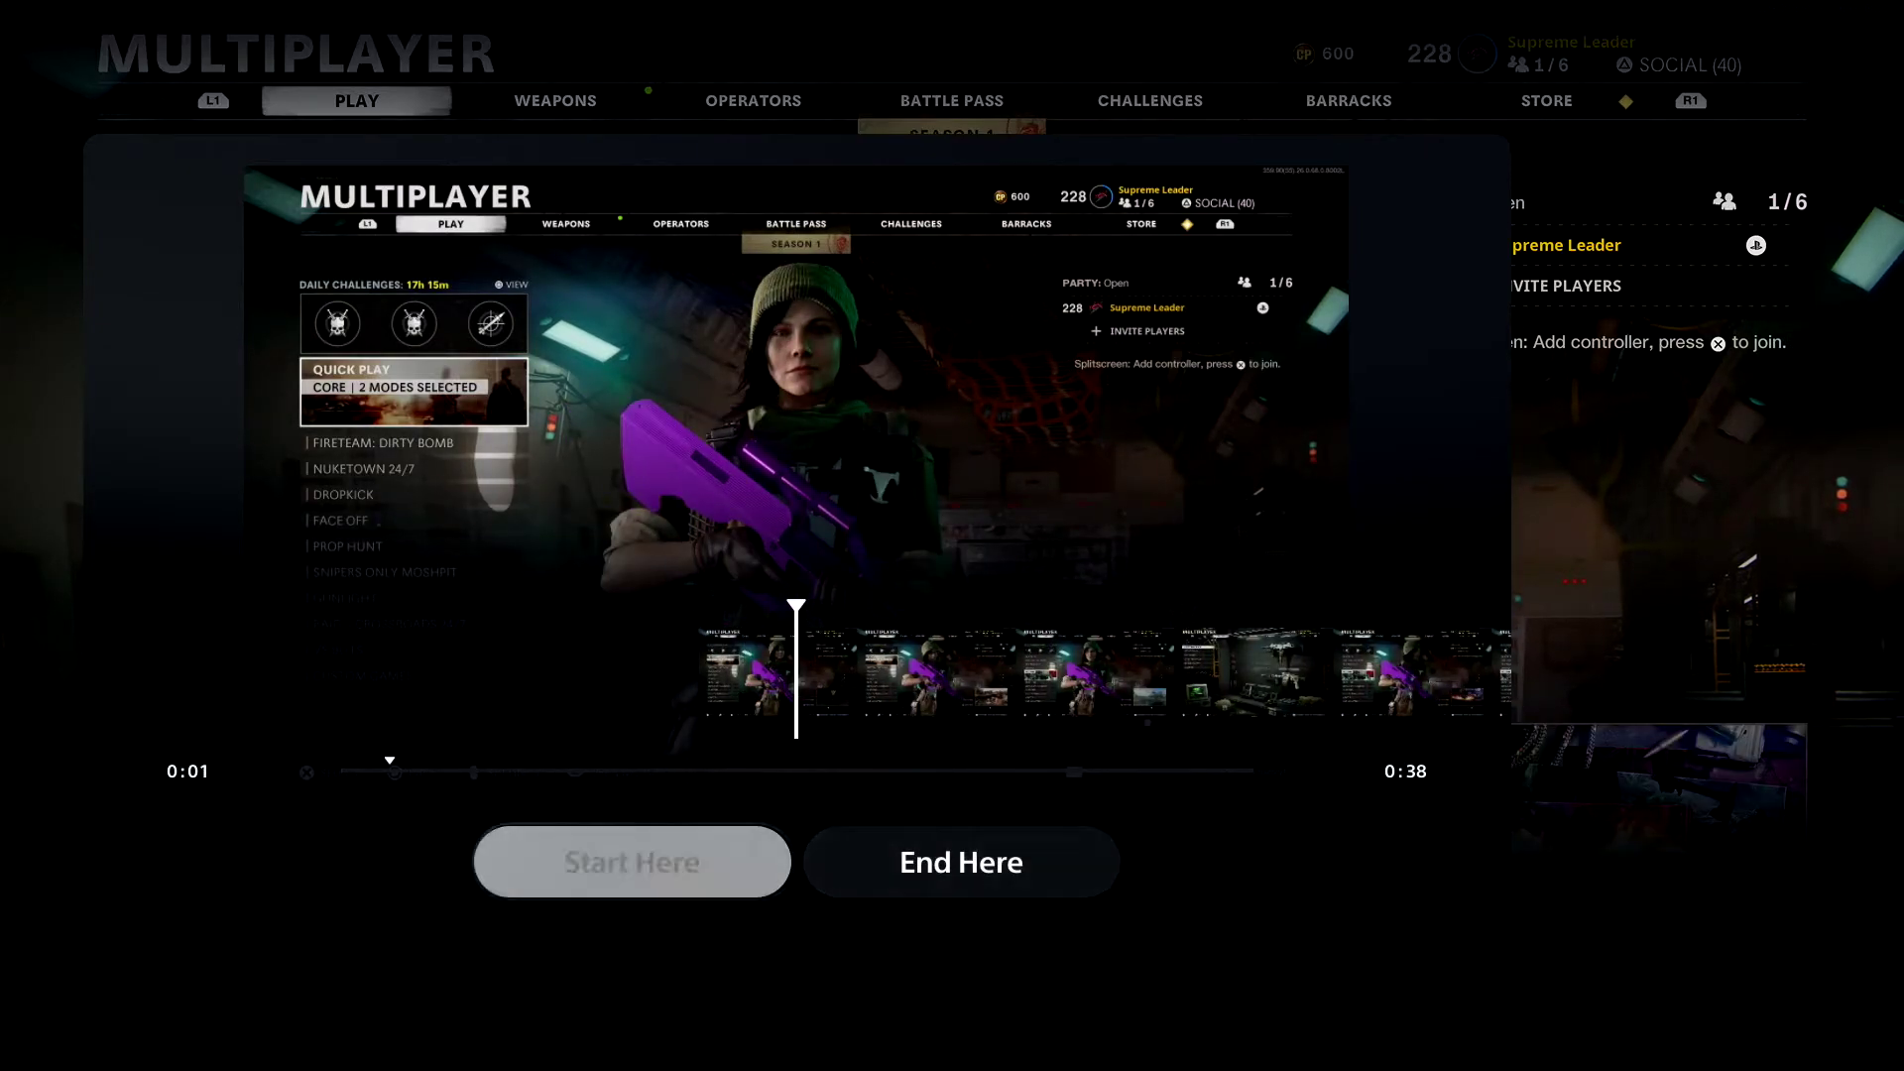
# Mark the clip's end point near 0:38 and save, bringing up Replace Original or Save as New
pyautogui.press('Right')
pyautogui.press('Right')
pyautogui.press('Right')
pyautogui.press('Right')
pyautogui.press('Right')
pyautogui.press('Right')
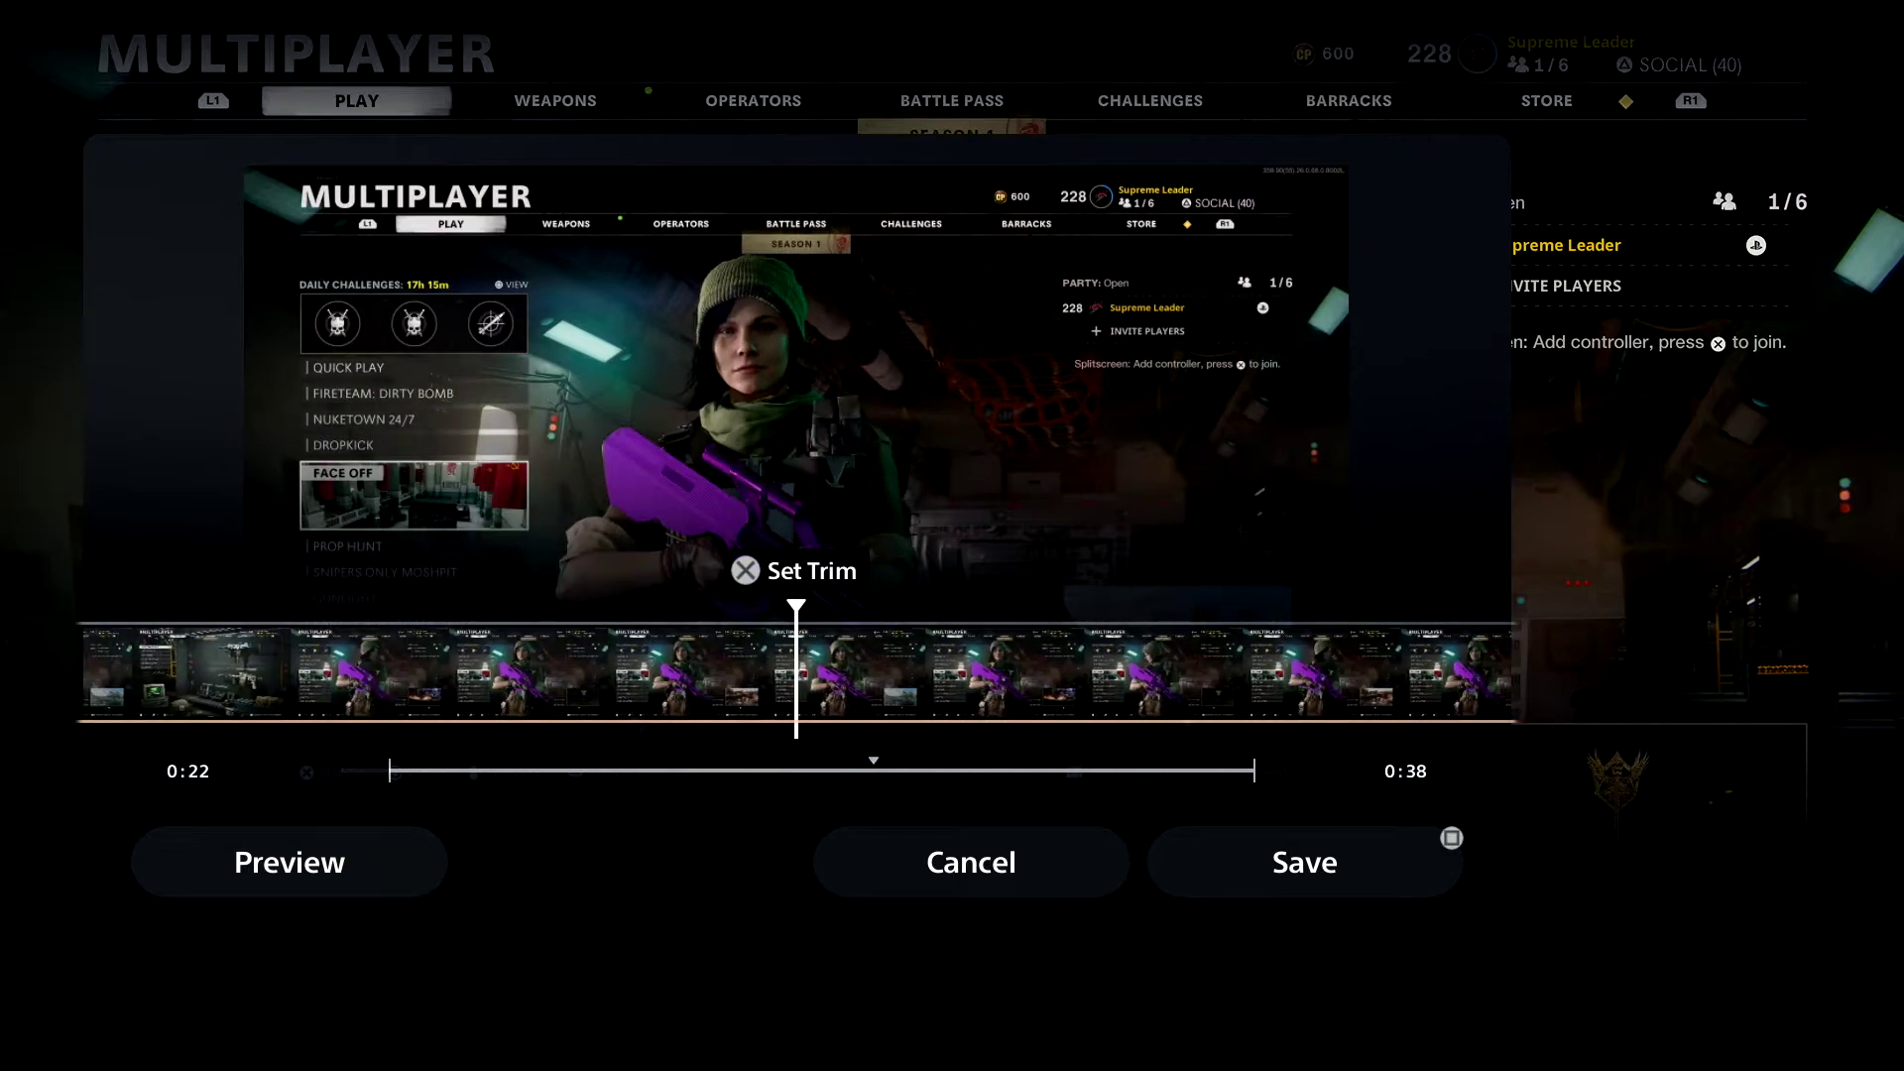
pyautogui.press('Right')
pyautogui.press('Right')
pyautogui.press('Right')
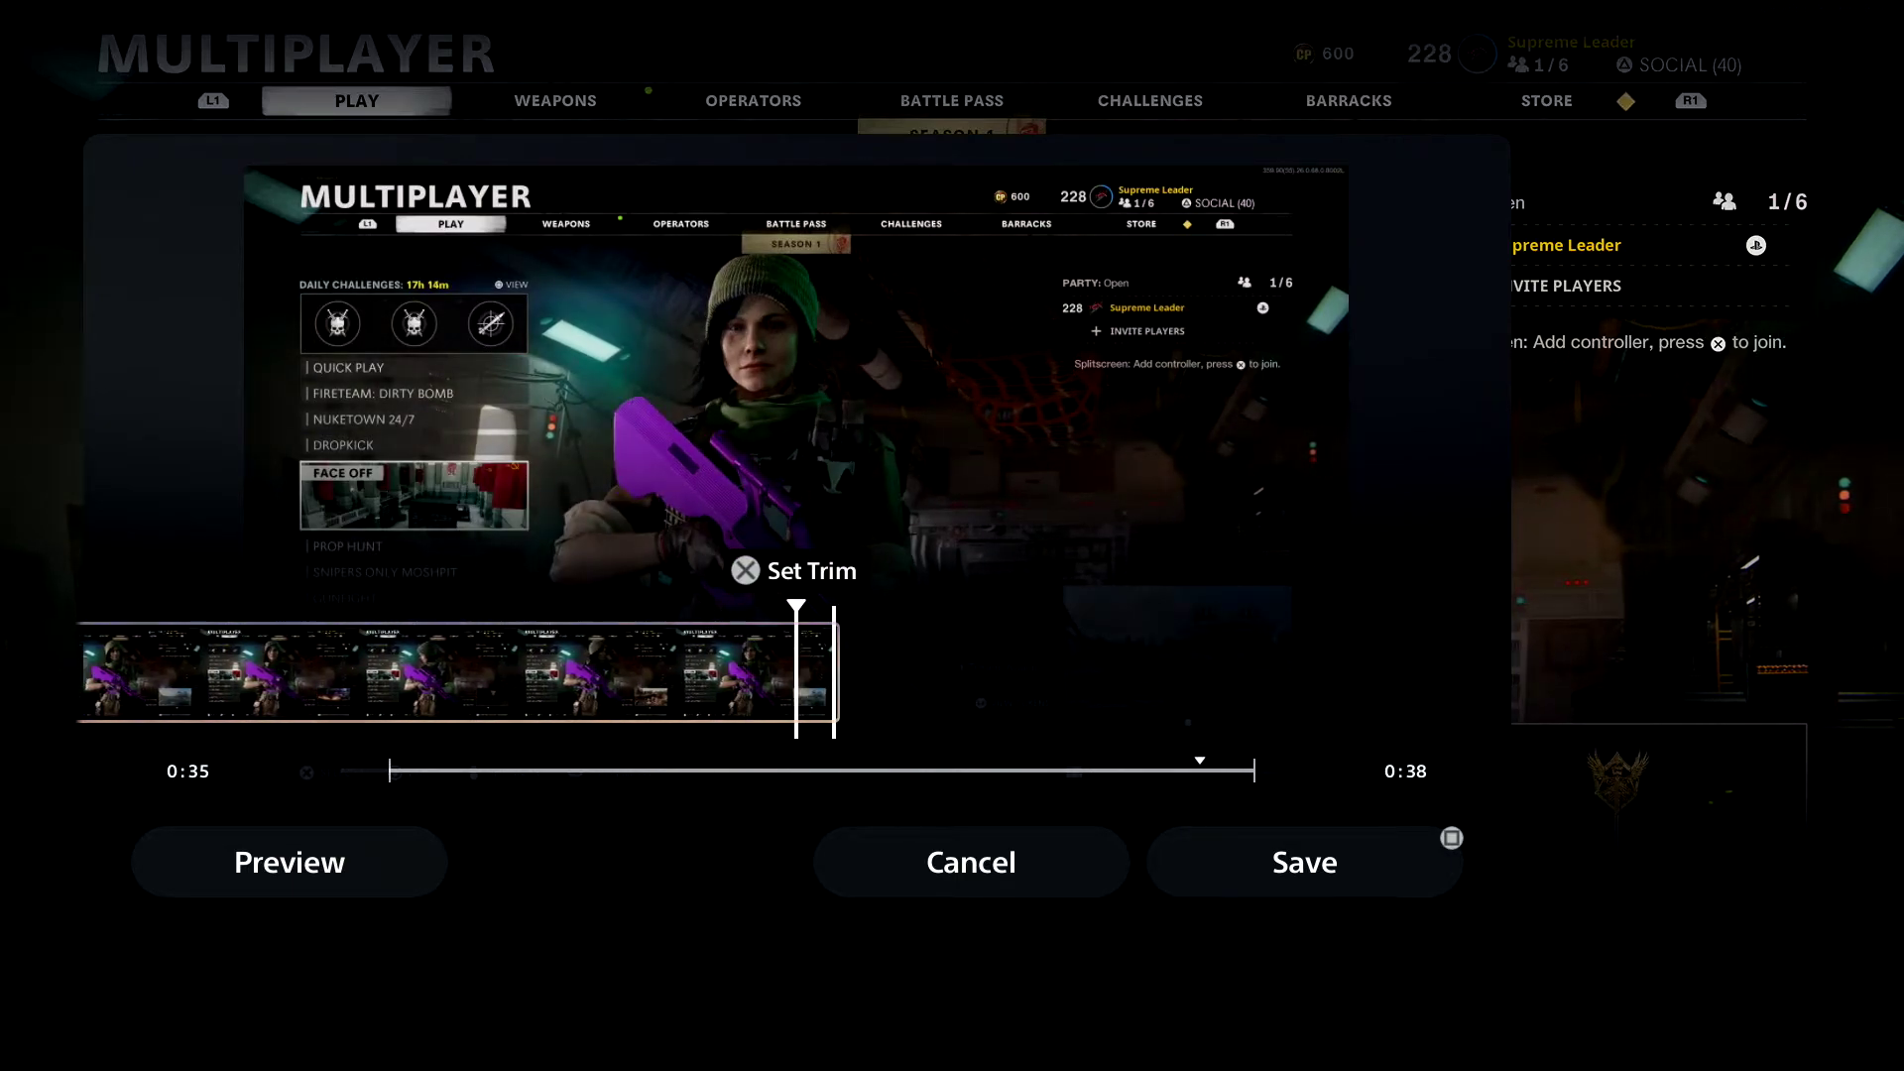
pyautogui.press('Return')
pyautogui.press('Right')
pyautogui.press('Return')
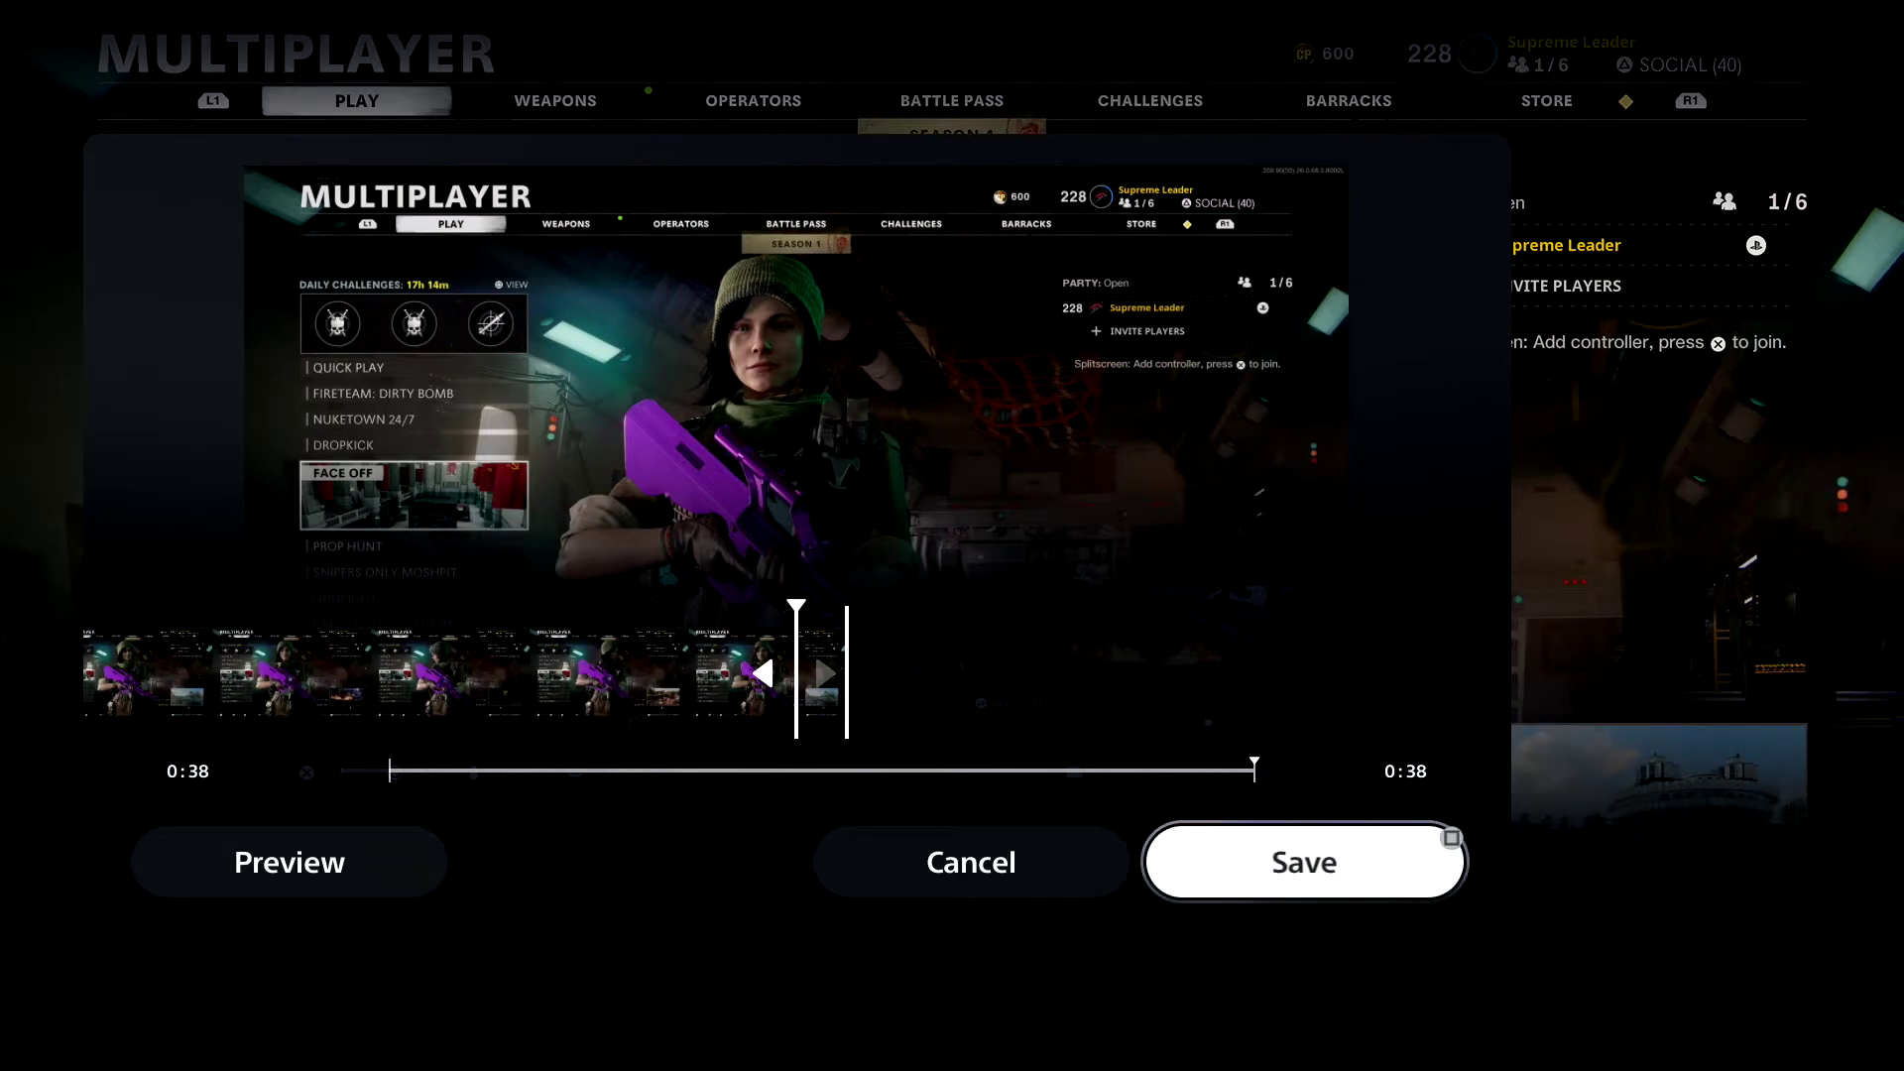
pyautogui.press('Return')
pyautogui.press('Left')
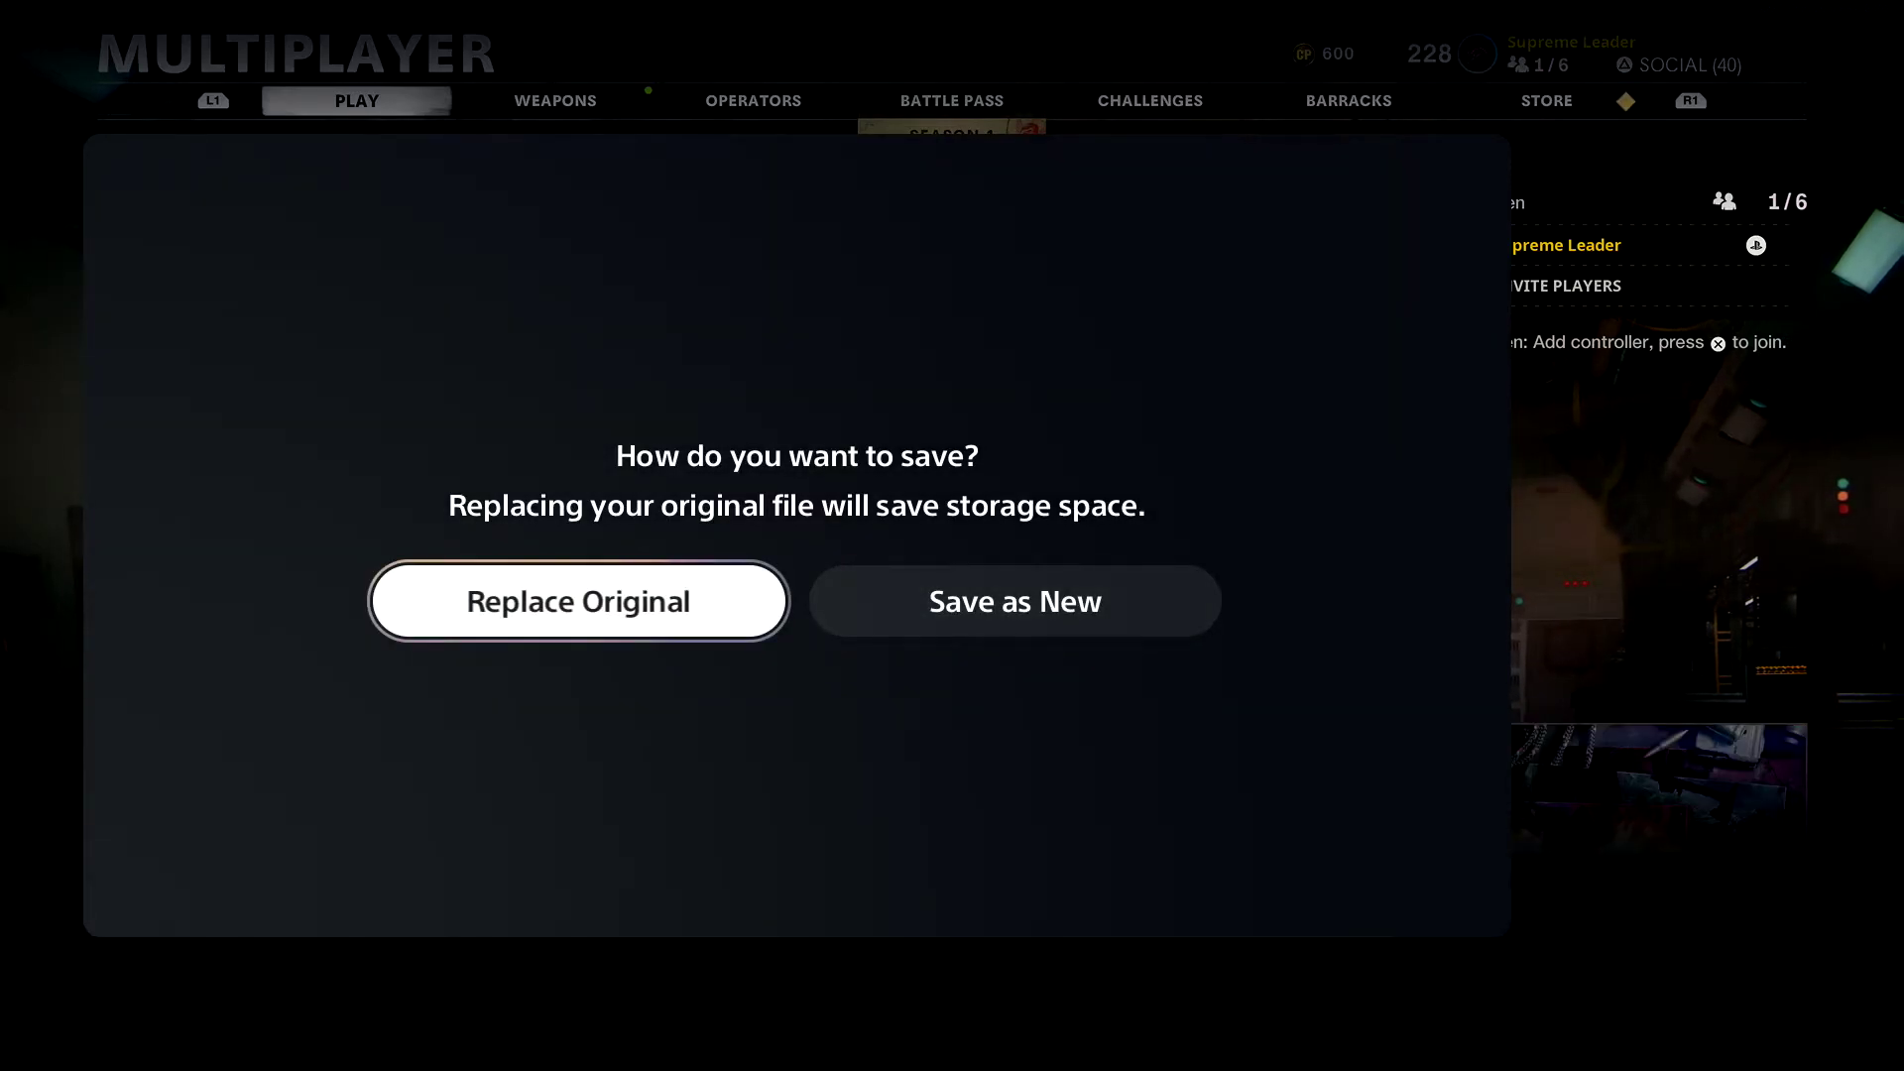
# Replace the original with the 37-second trimmed clip and finish editing
pyautogui.press('Return')
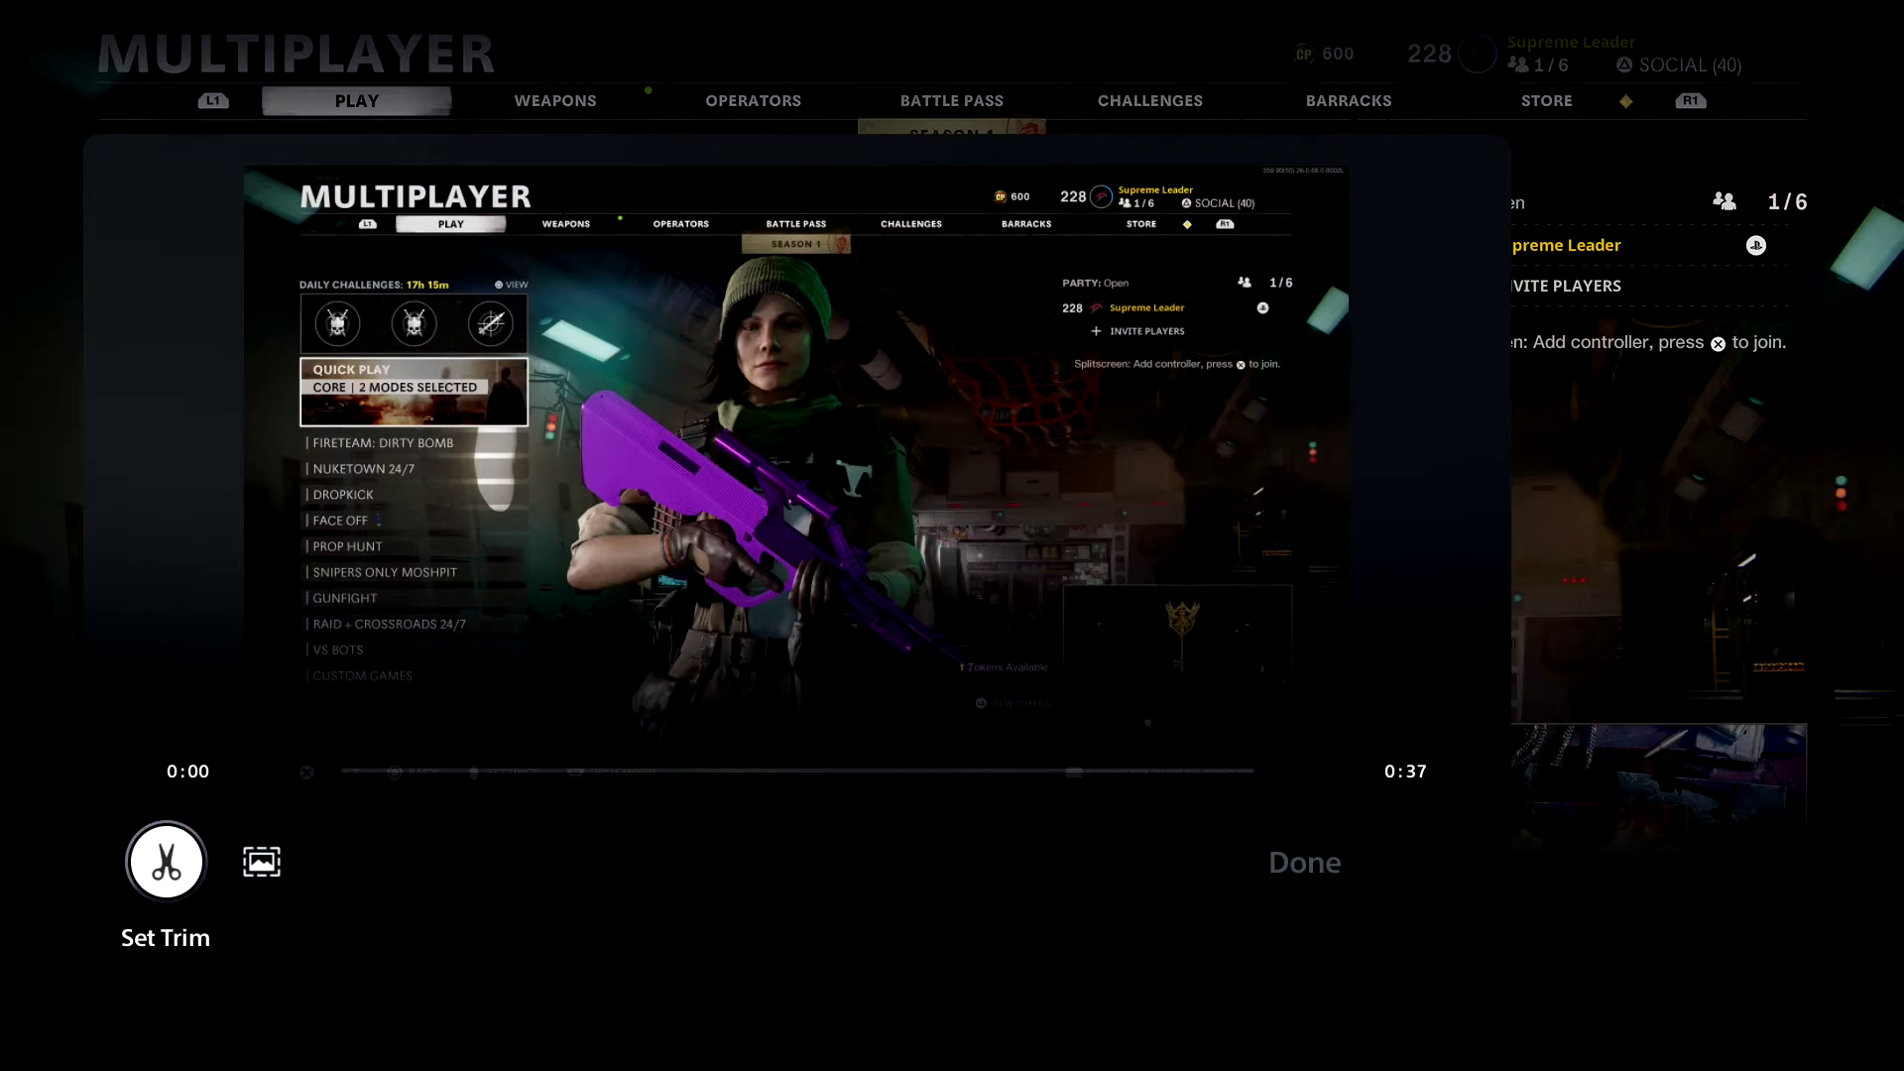
pyautogui.press('Right')
pyautogui.press('Right')
pyautogui.press('Left')
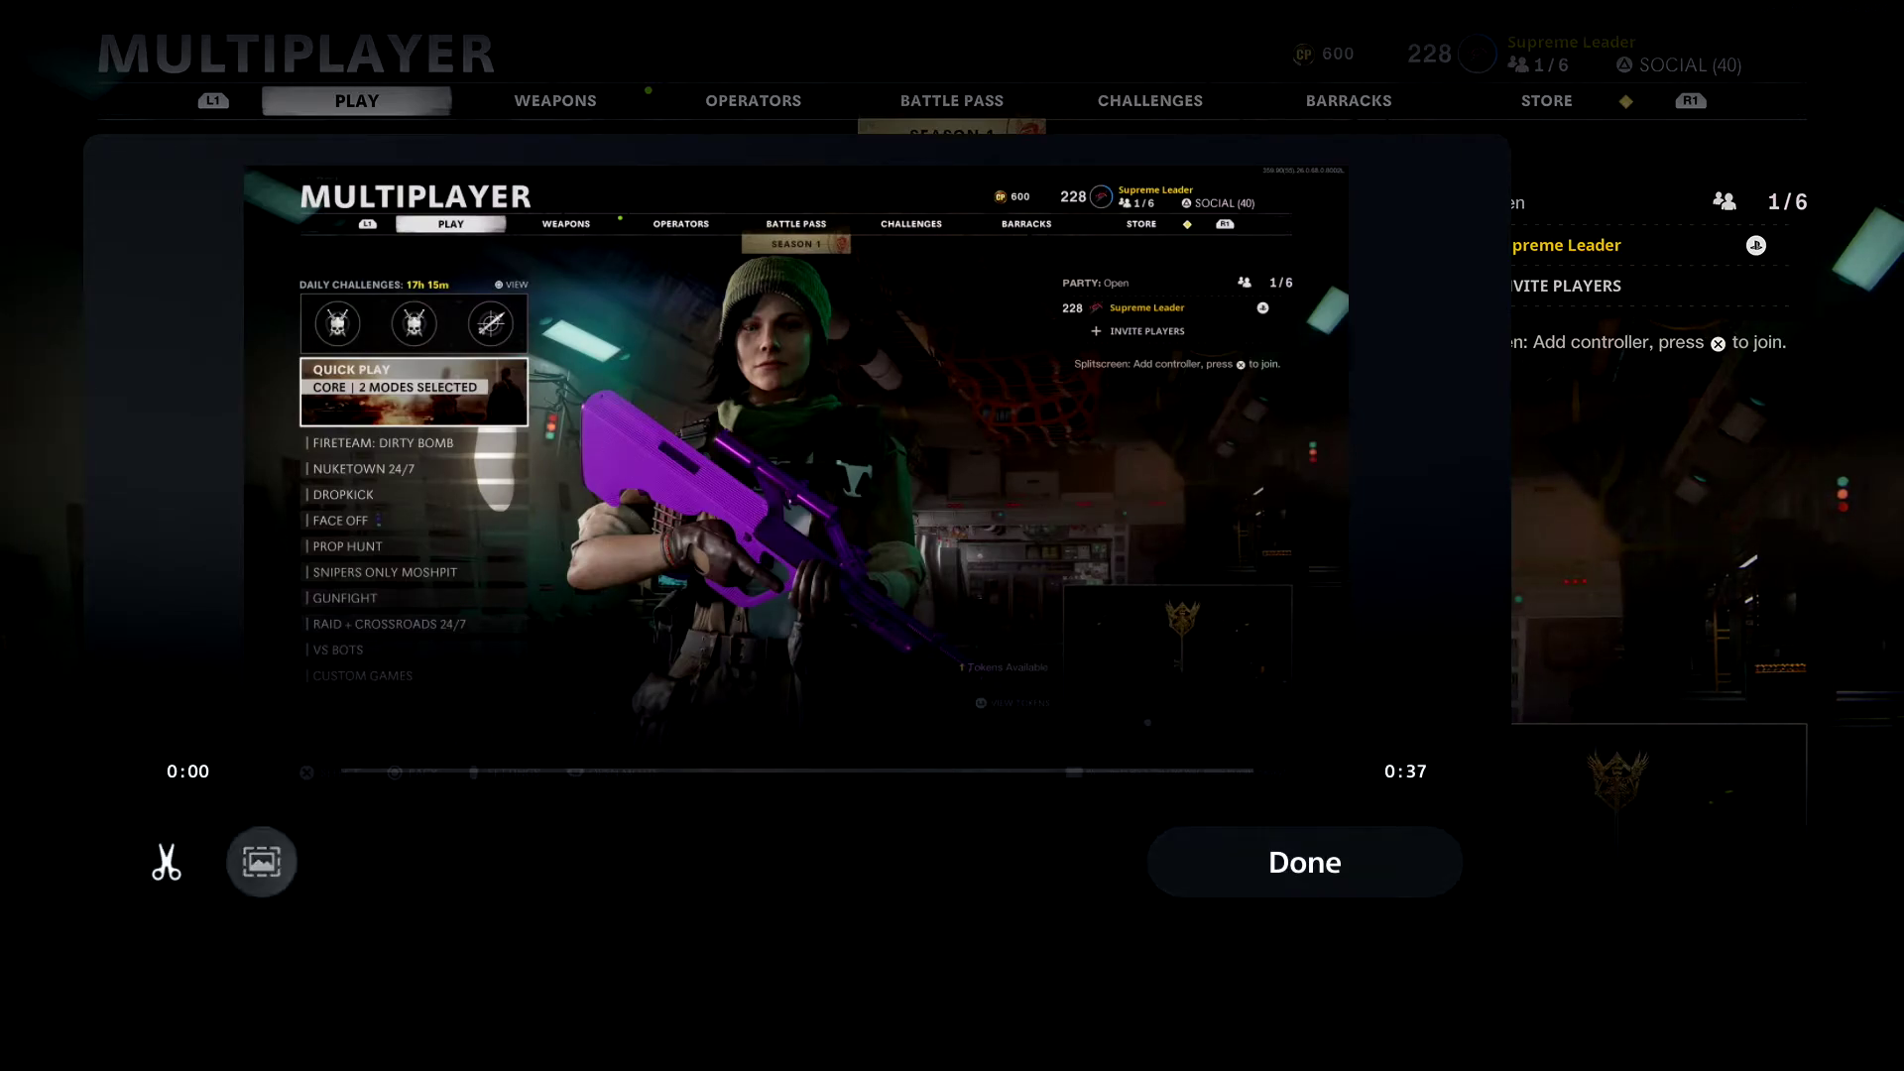
pyautogui.press('Right')
# Close the Recently created panel and return to the PS5 home screen
pyautogui.press('Return')
pyautogui.press('Escape')
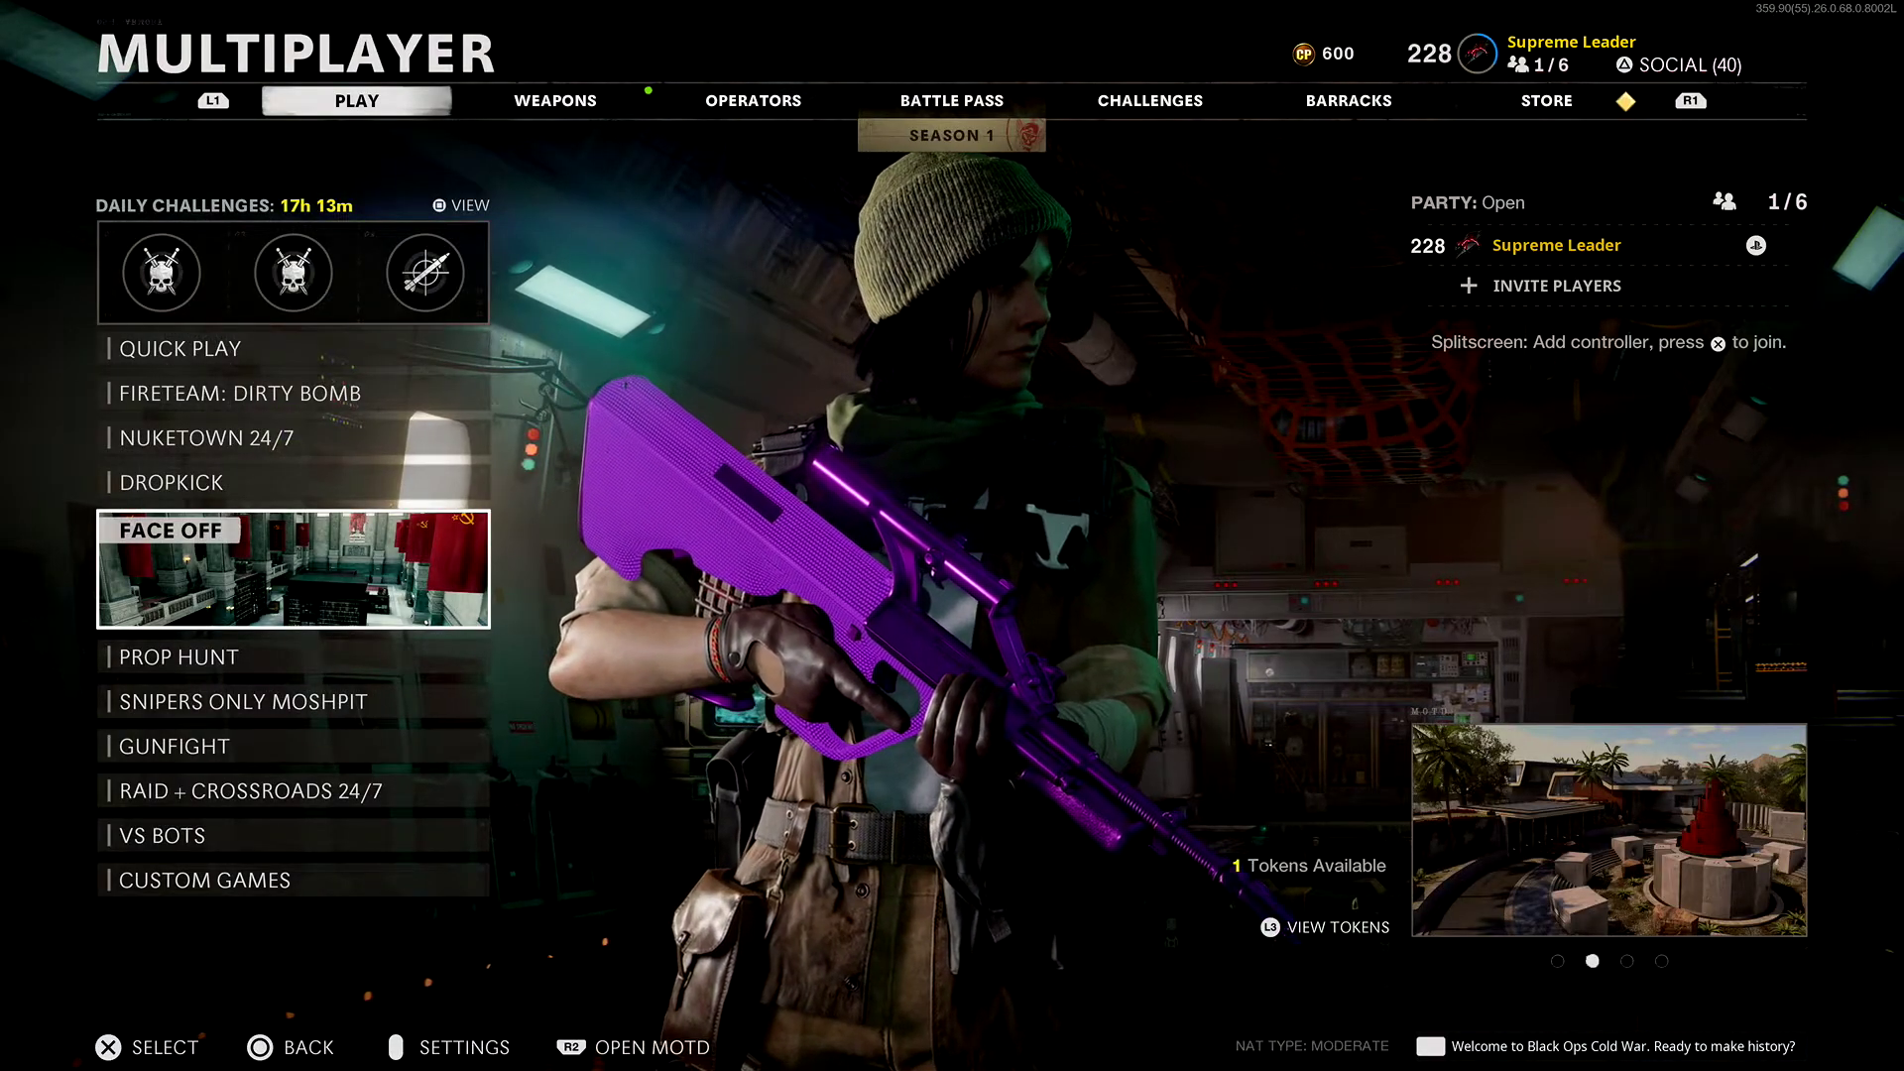
pyautogui.press('super')
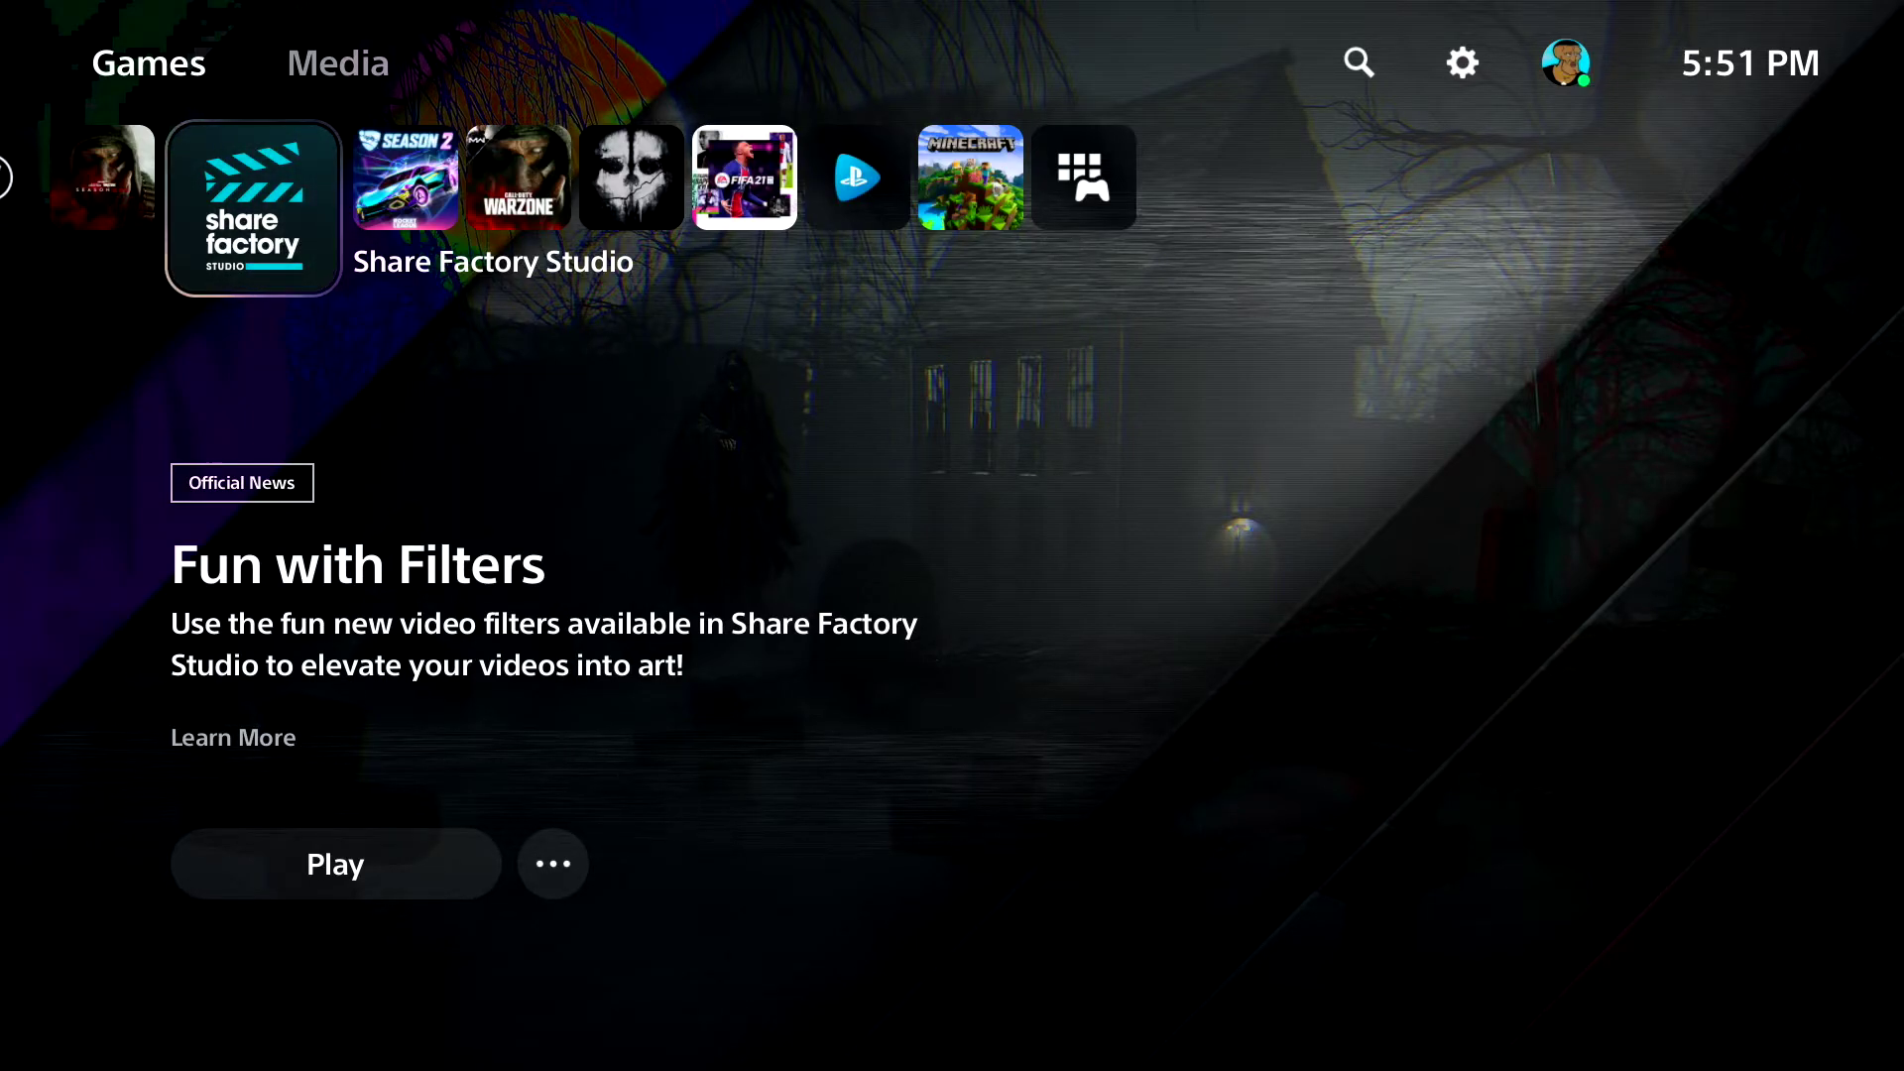
# Launch Share Factory Studio and start a new video project with no creator pack
pyautogui.press('Return')
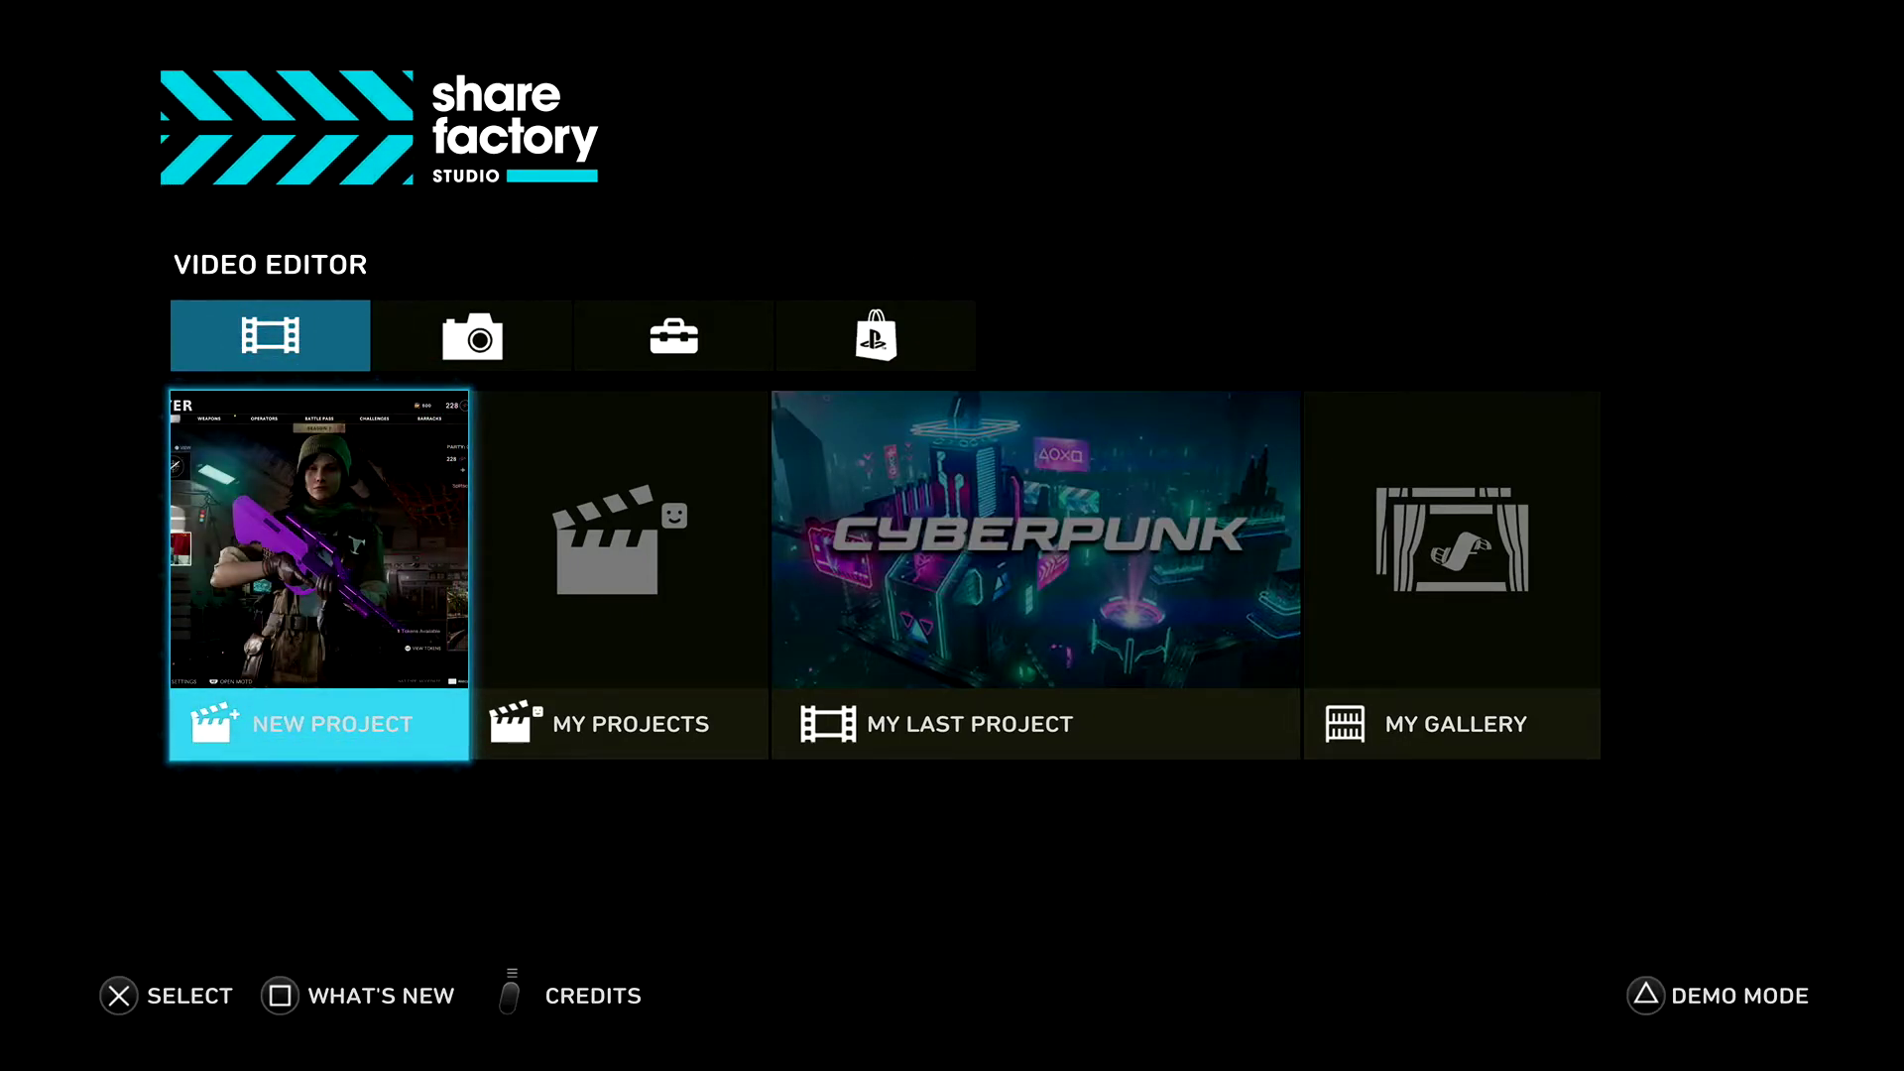
pyautogui.press('Right')
pyautogui.press('Left')
pyautogui.press('Return')
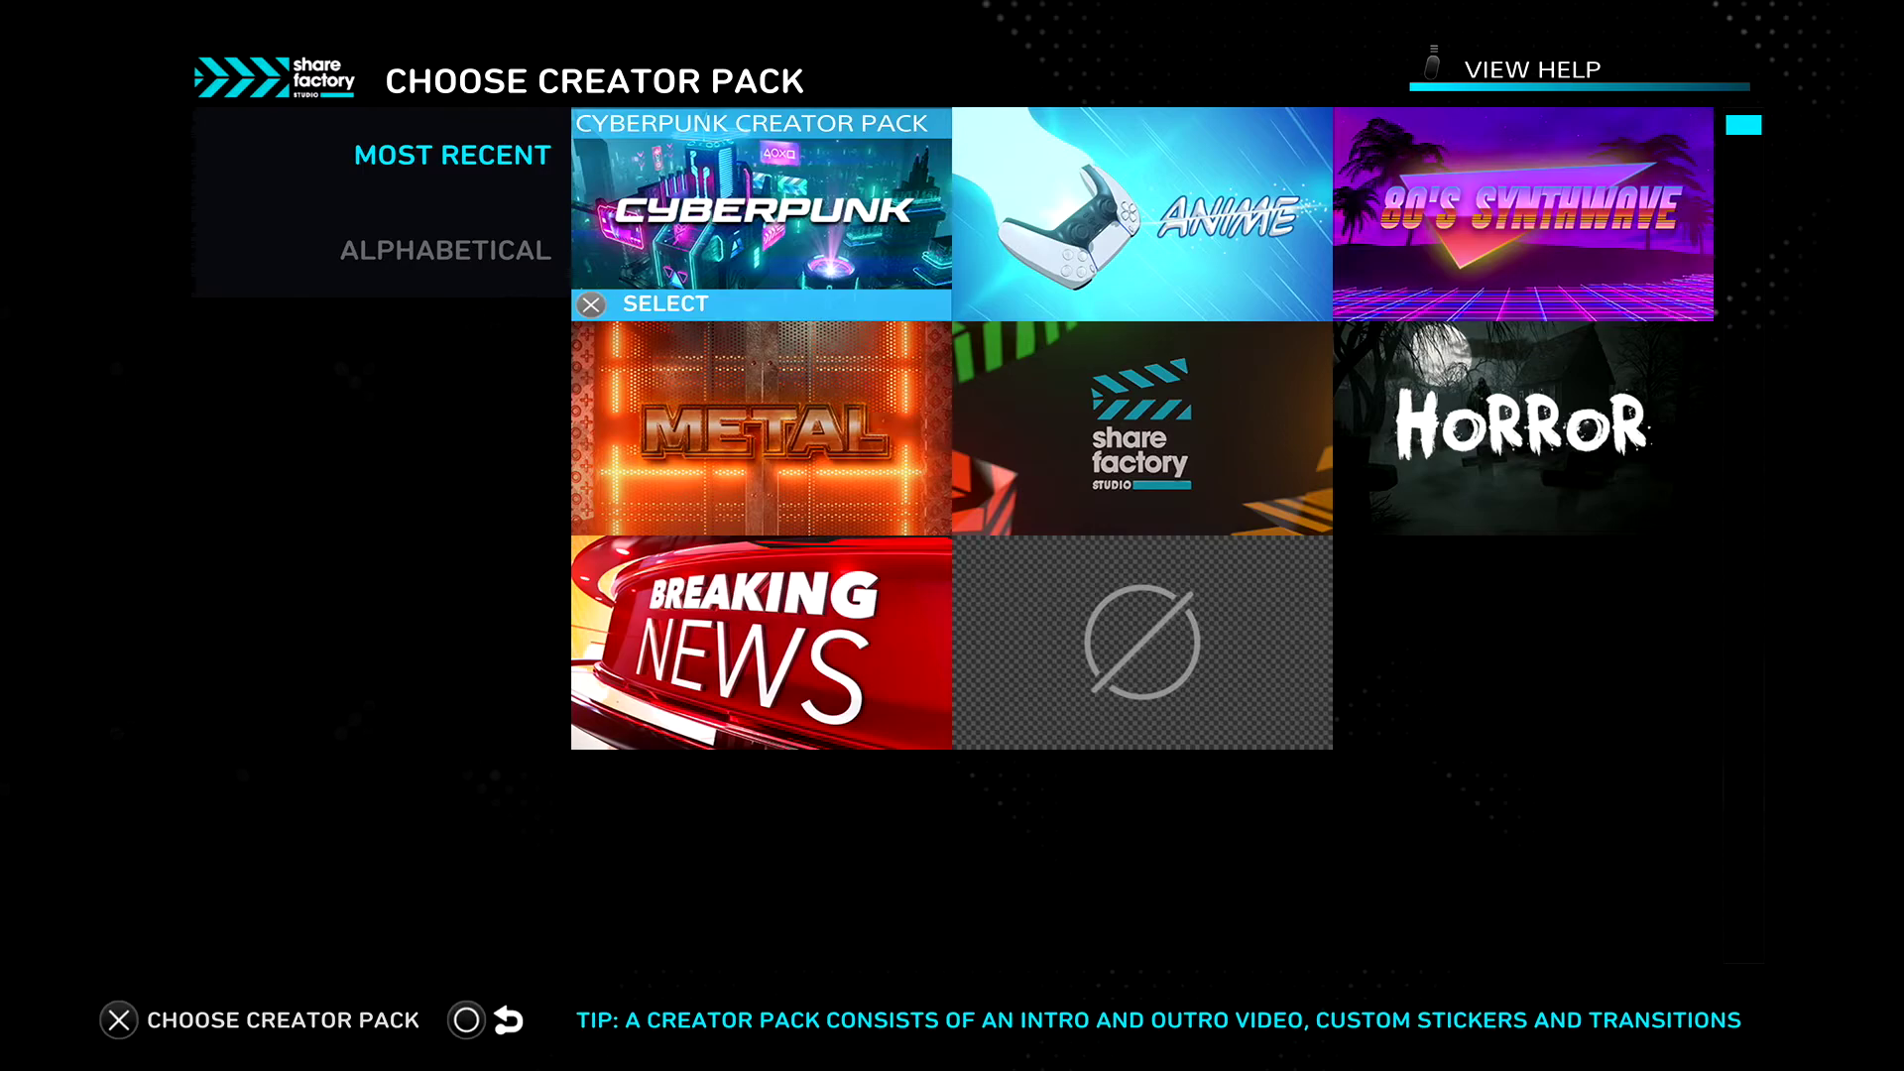
pyautogui.press('Right')
pyautogui.press('Down')
pyautogui.press('Down')
pyautogui.press('Return')
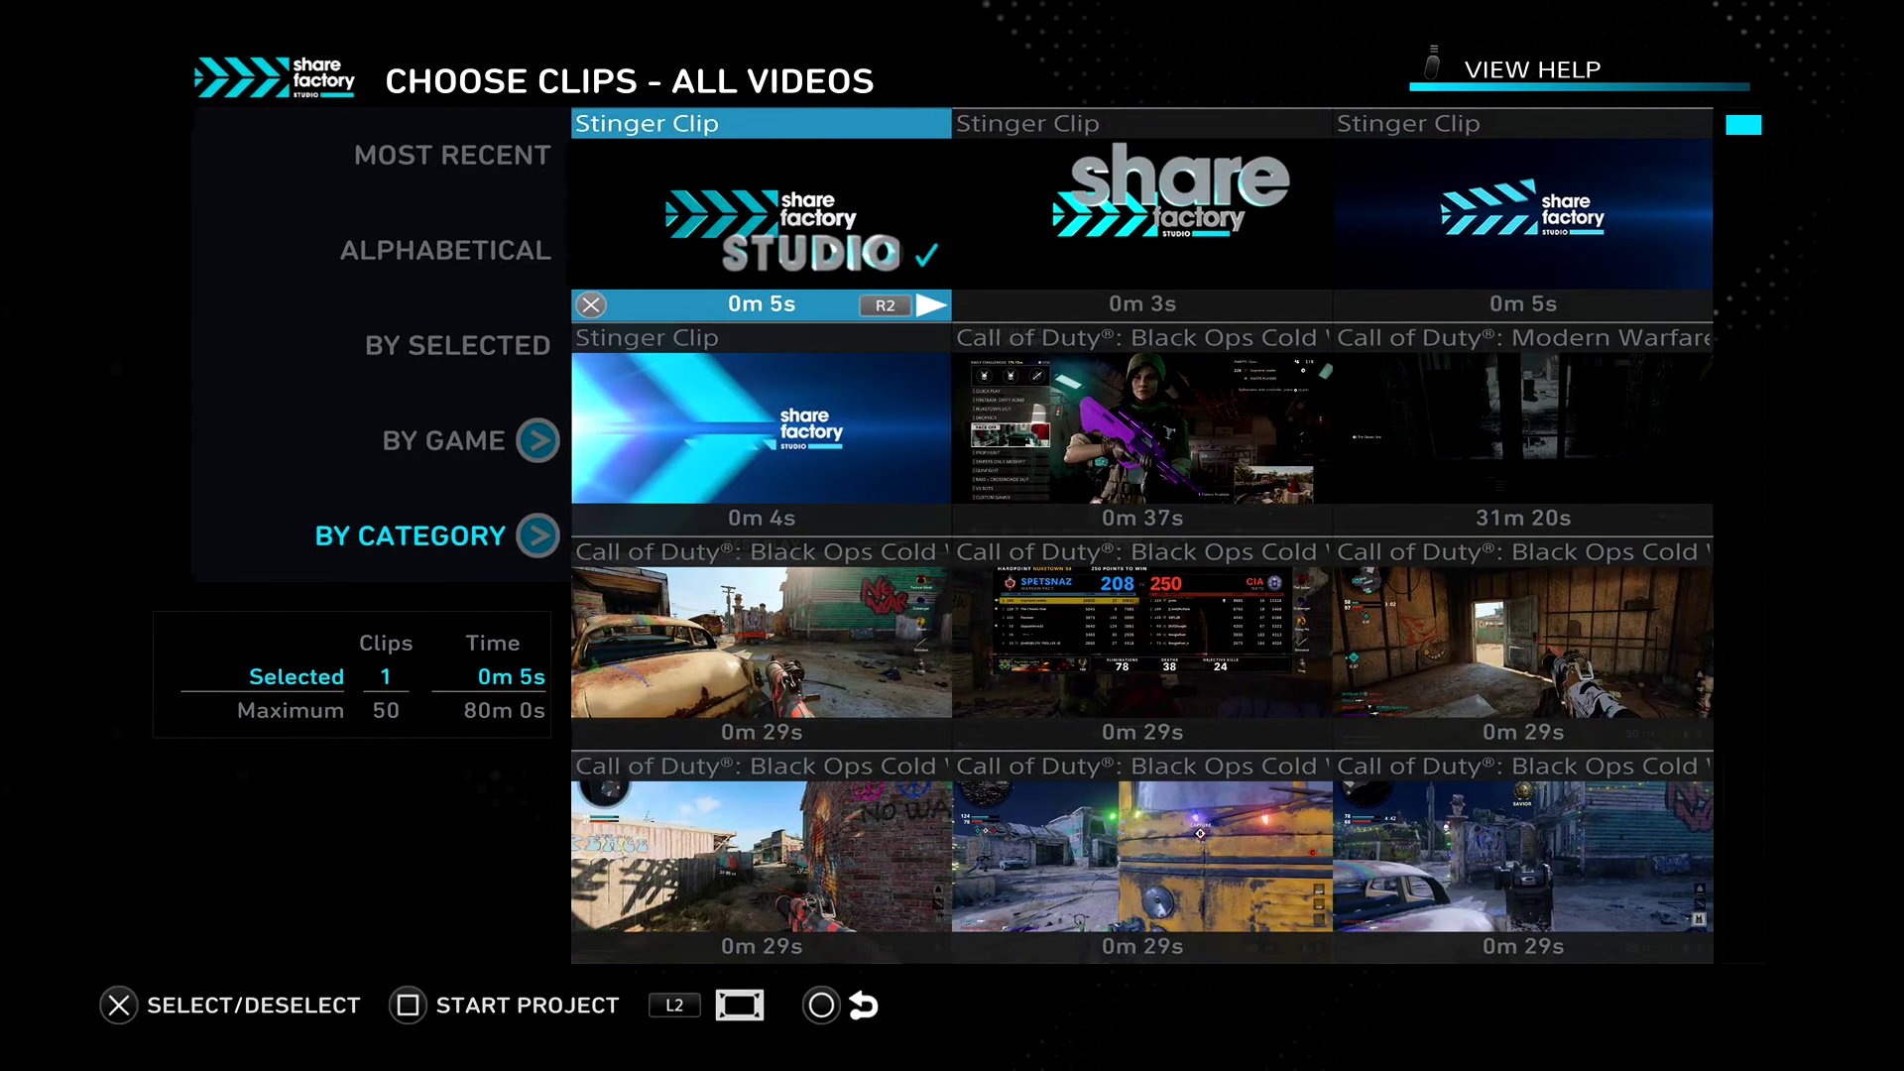
# Select the 37-second Black Ops clip and start the project from it
pyautogui.press('Right')
pyautogui.press('Down')
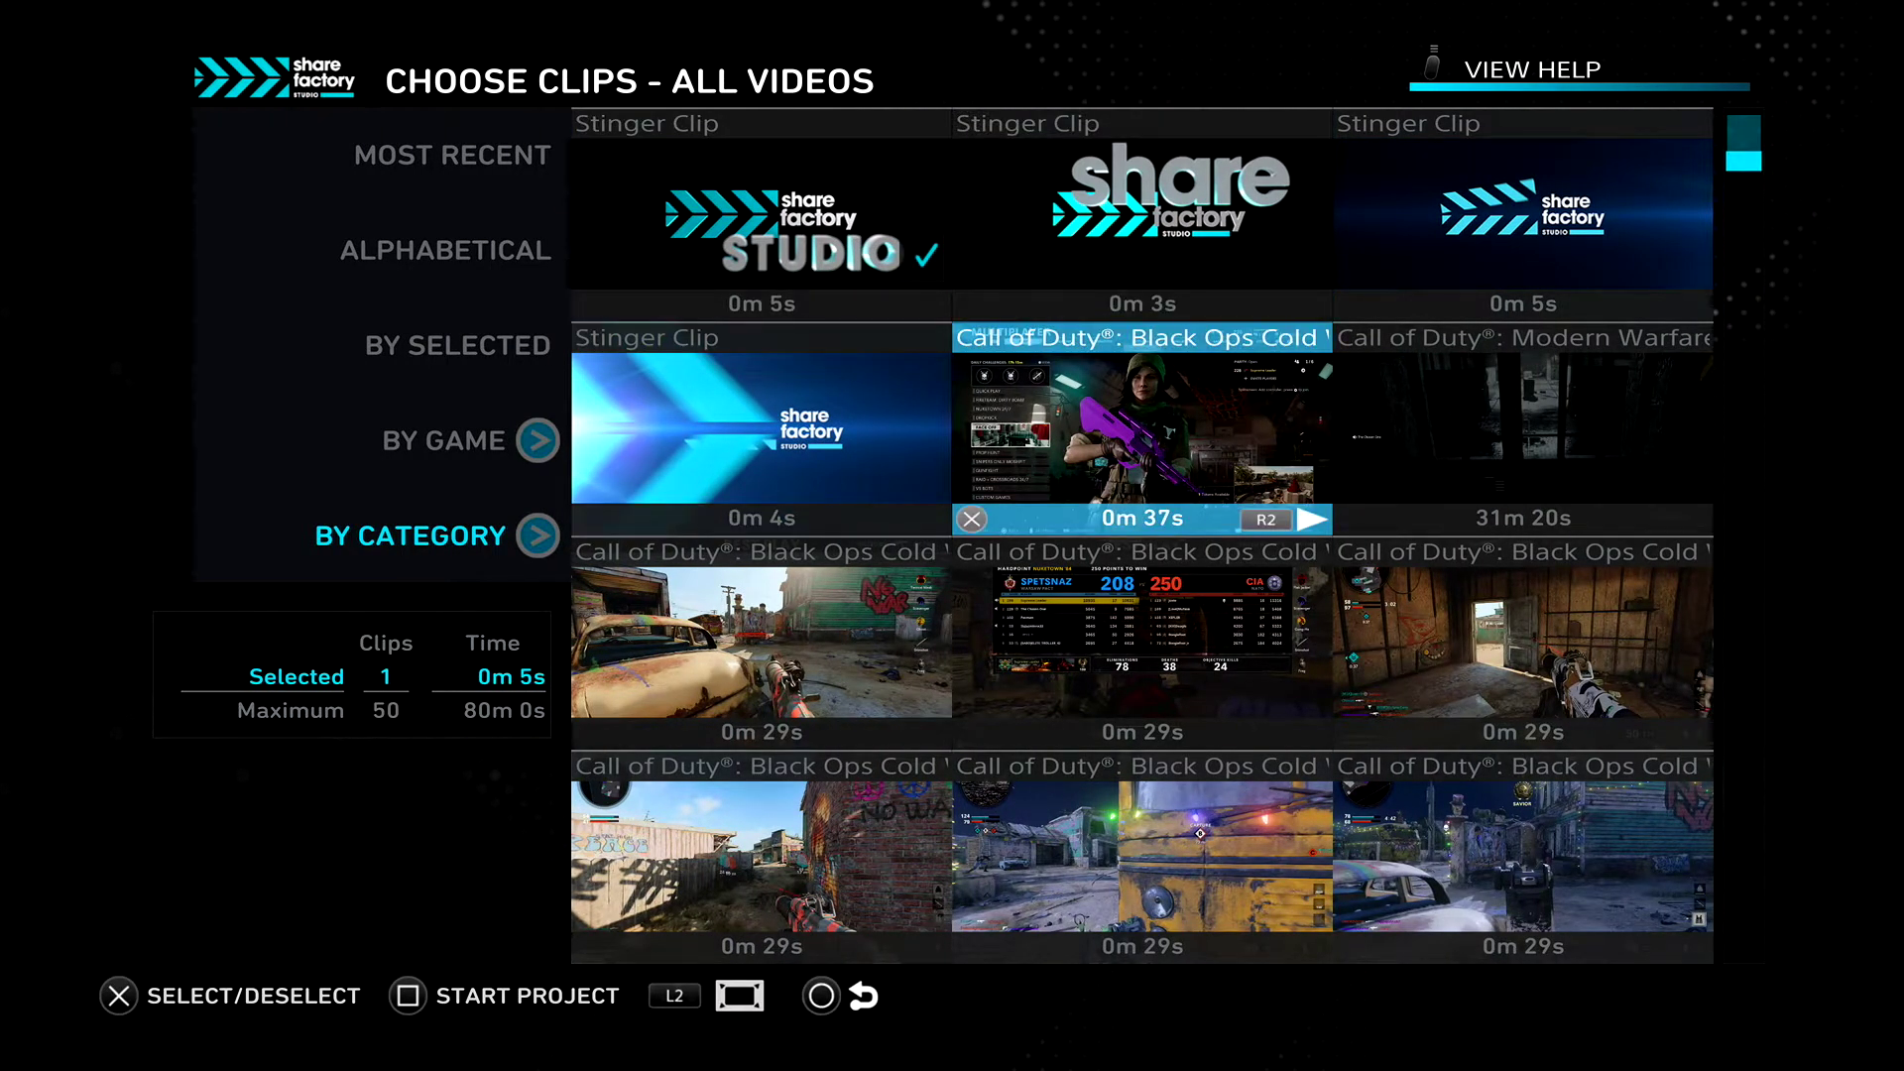
pyautogui.press('Return')
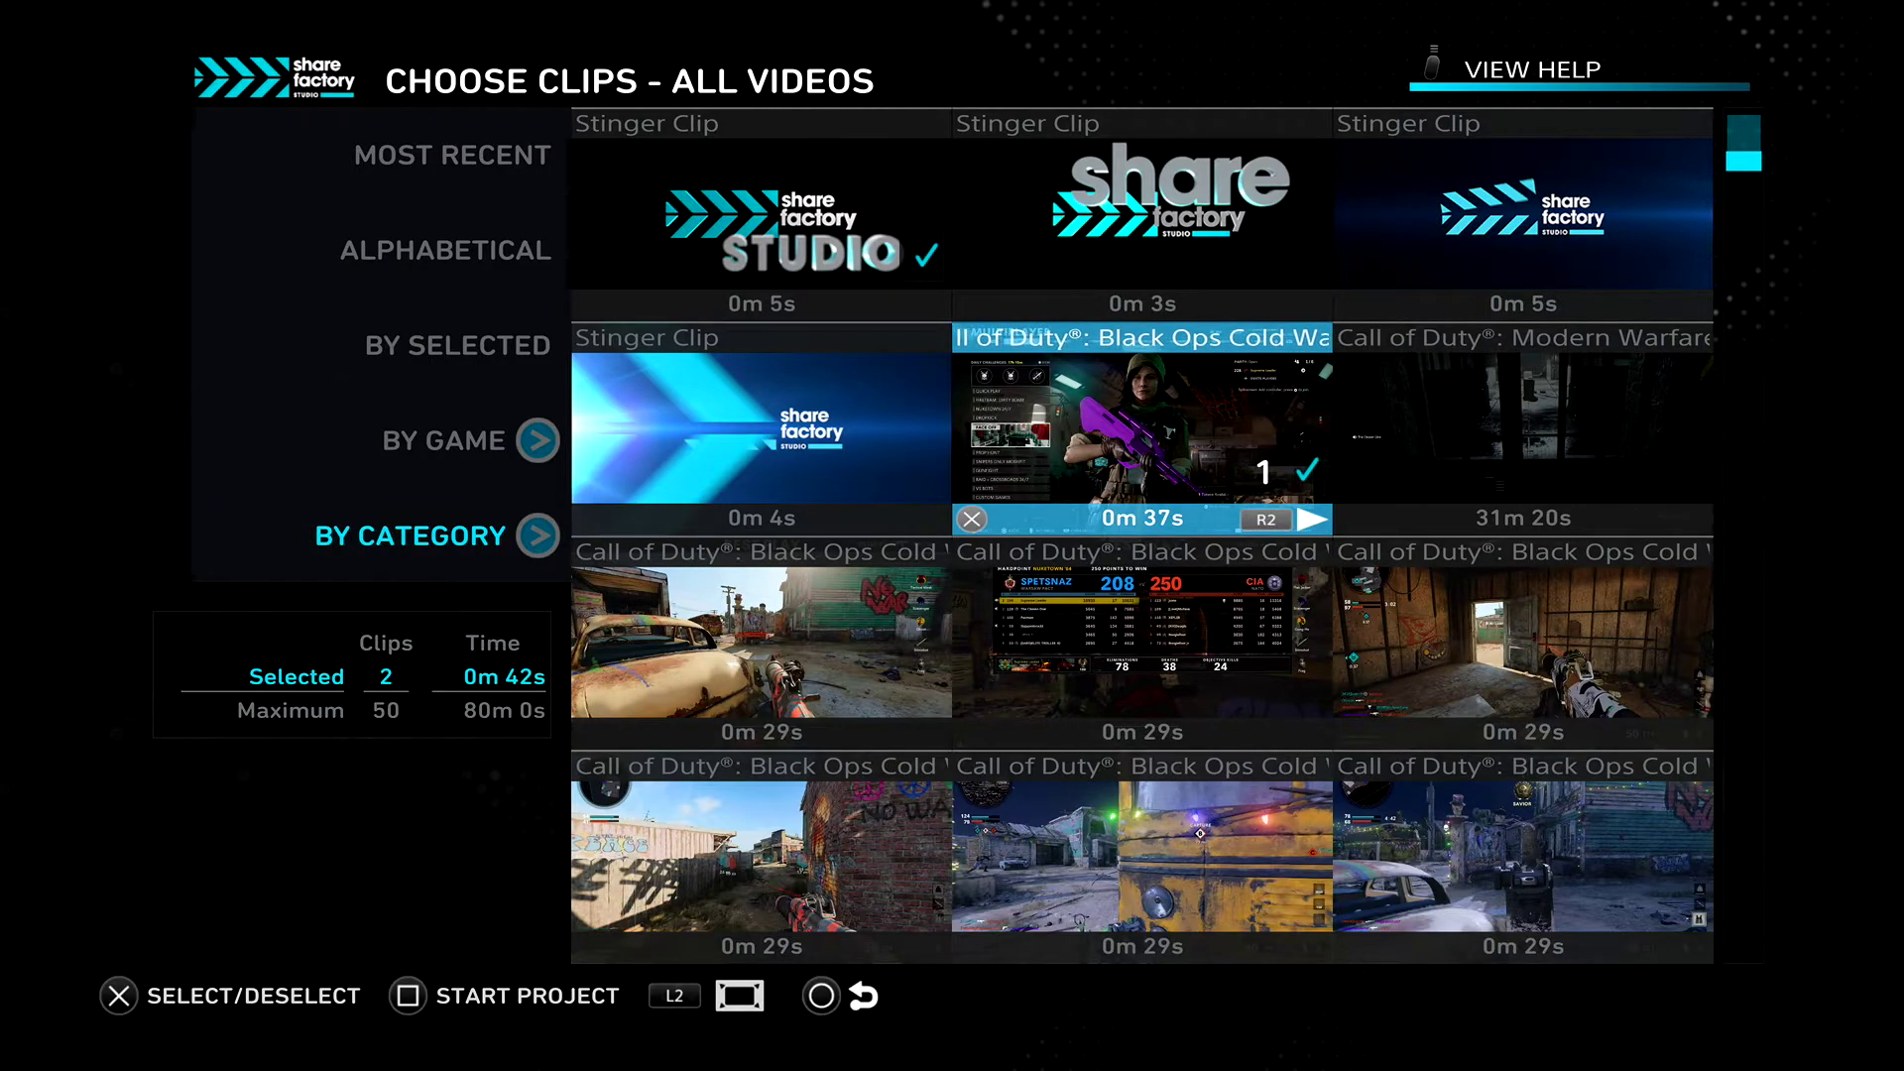
pyautogui.press('s')
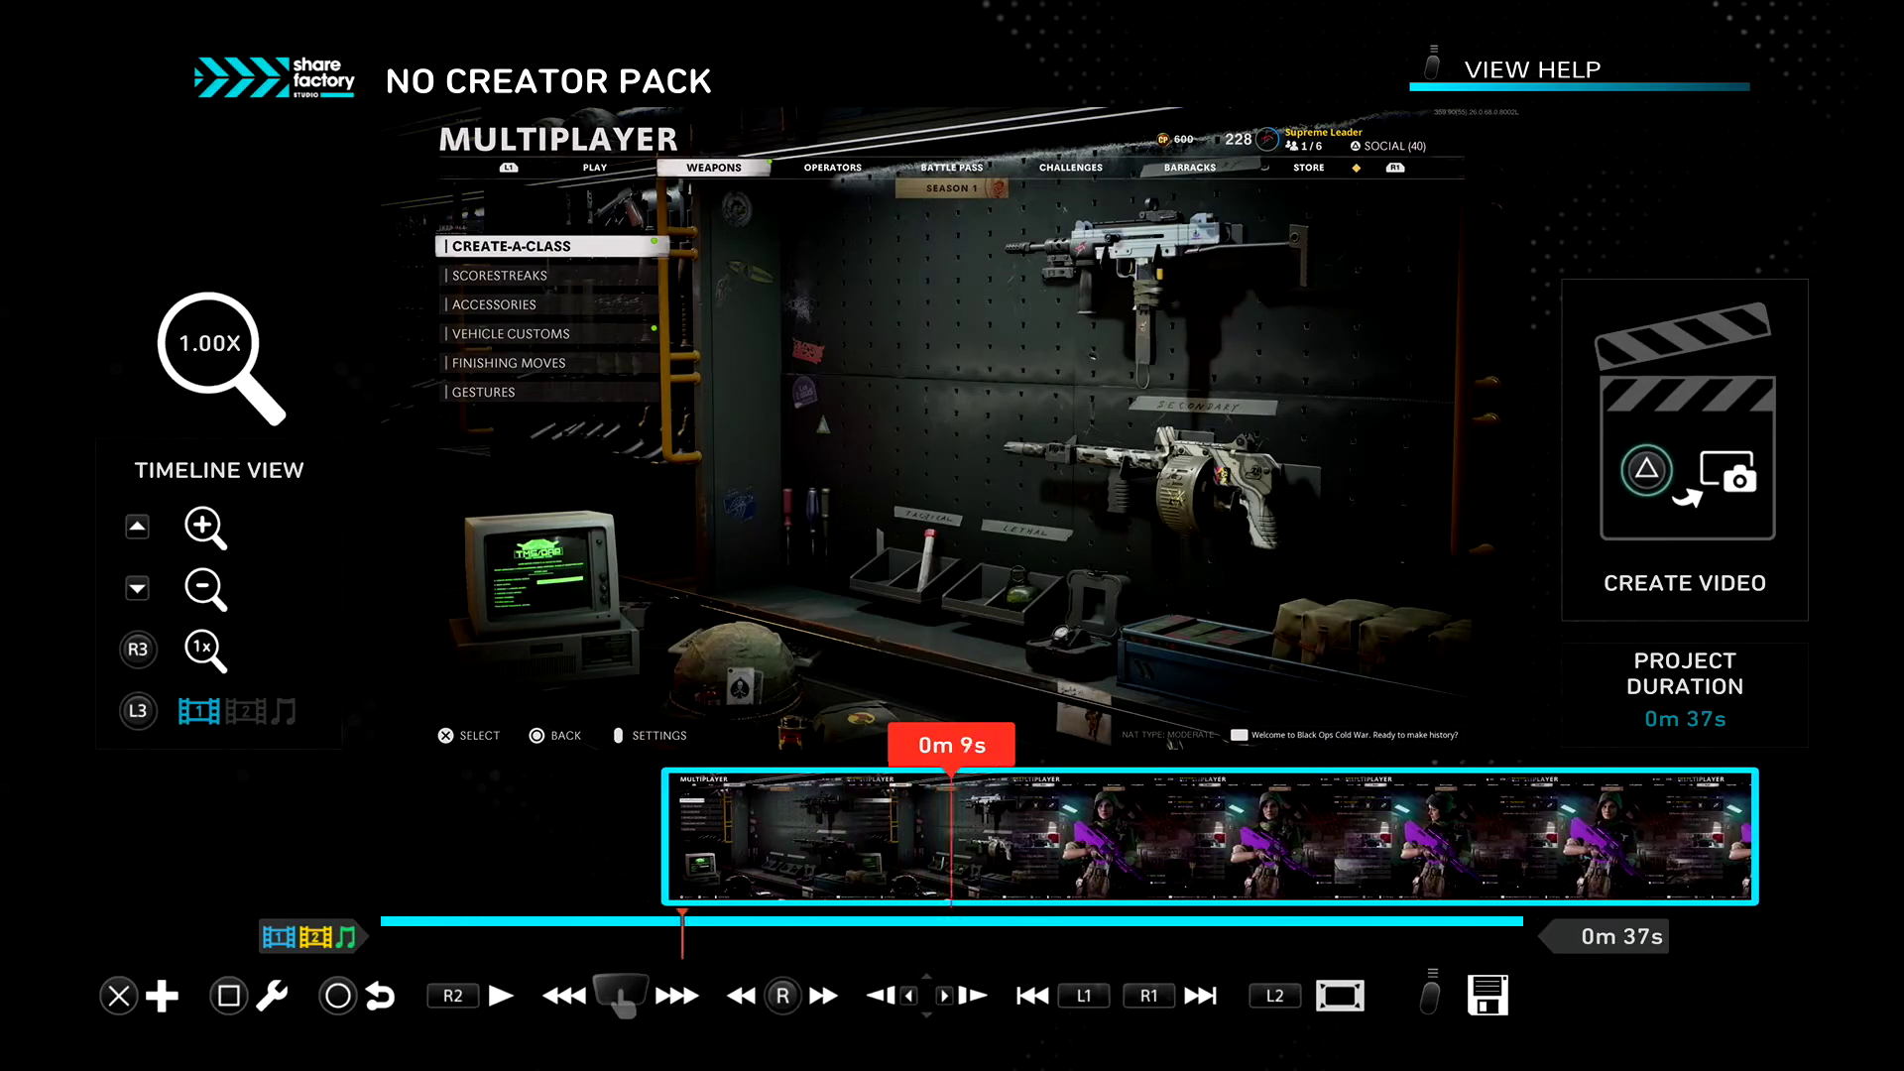
# Scrub the 37-second clip on the timeline, settling the playhead around 20 seconds
pyautogui.press('Right')
pyautogui.press('Left')
pyautogui.press('Right')
pyautogui.press('Left')
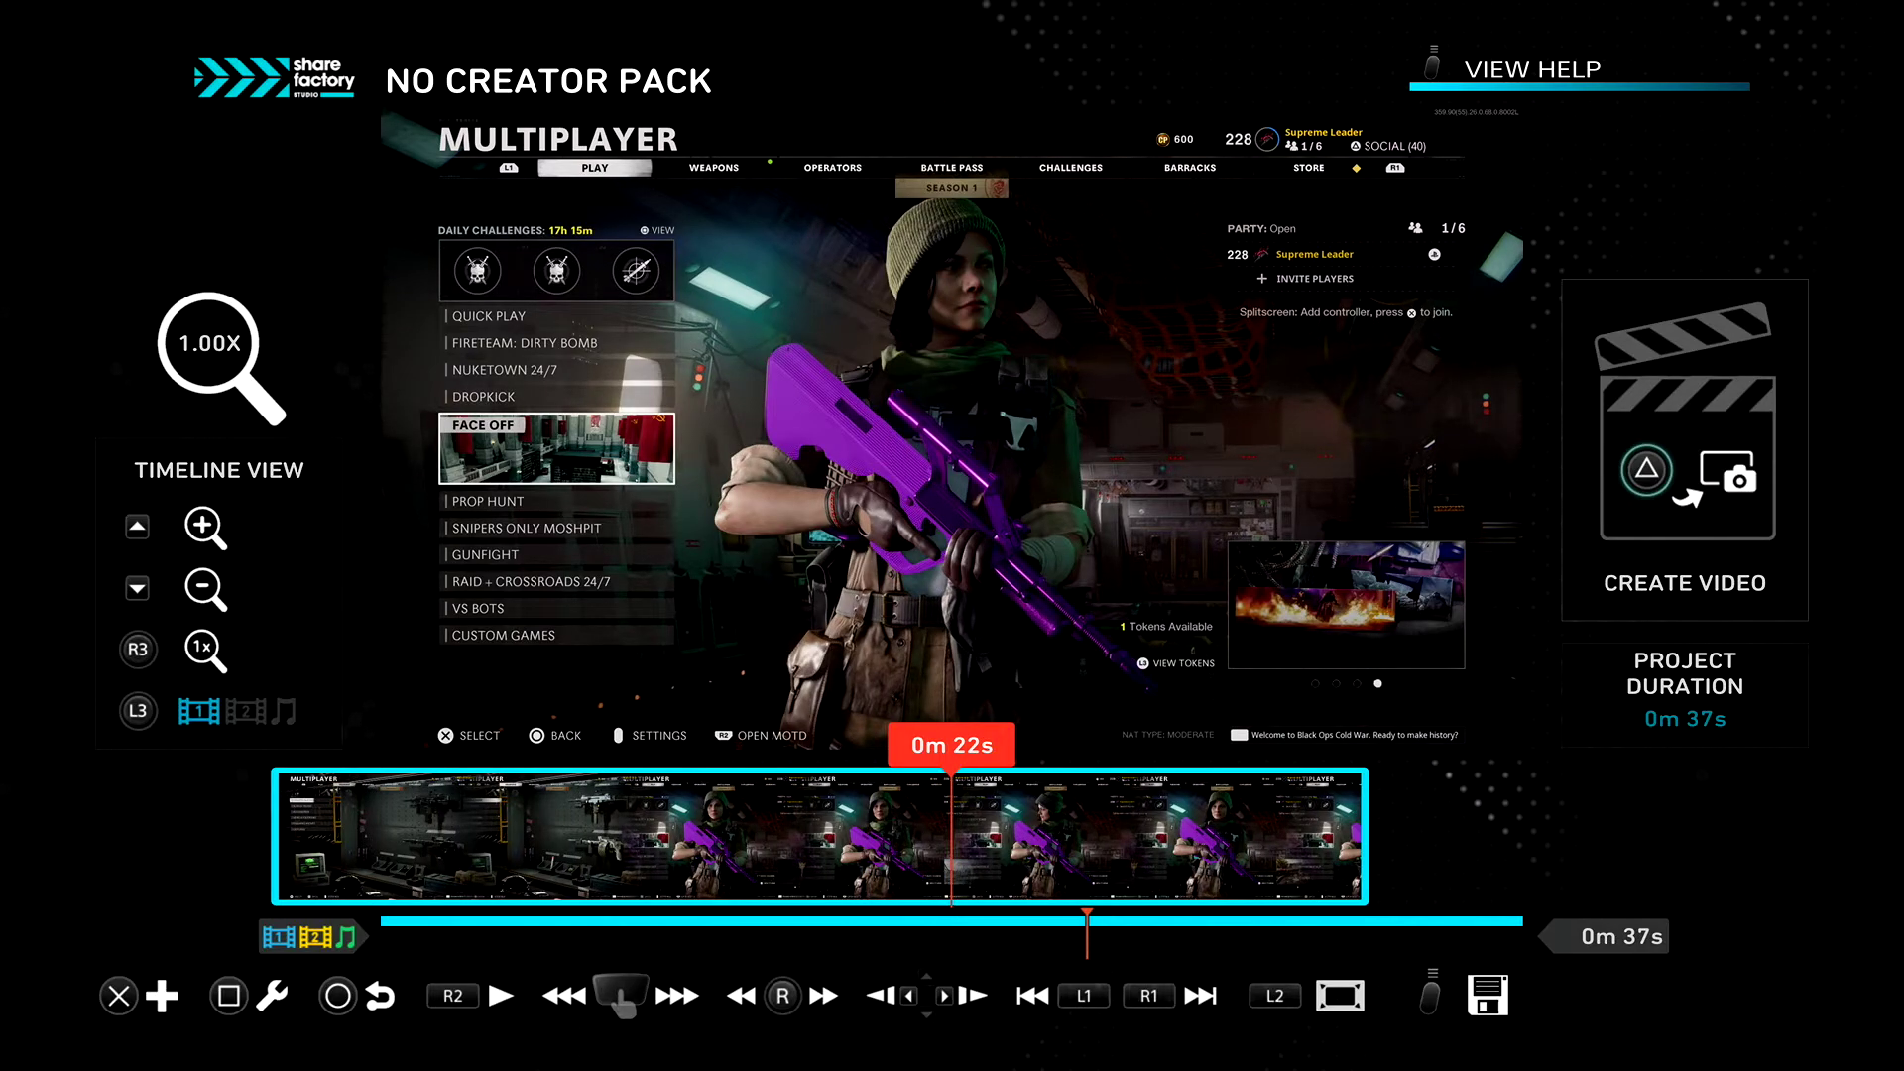
# Leave the project choosing Save Video & Exit
pyautogui.press('Escape')
pyautogui.press('Right')
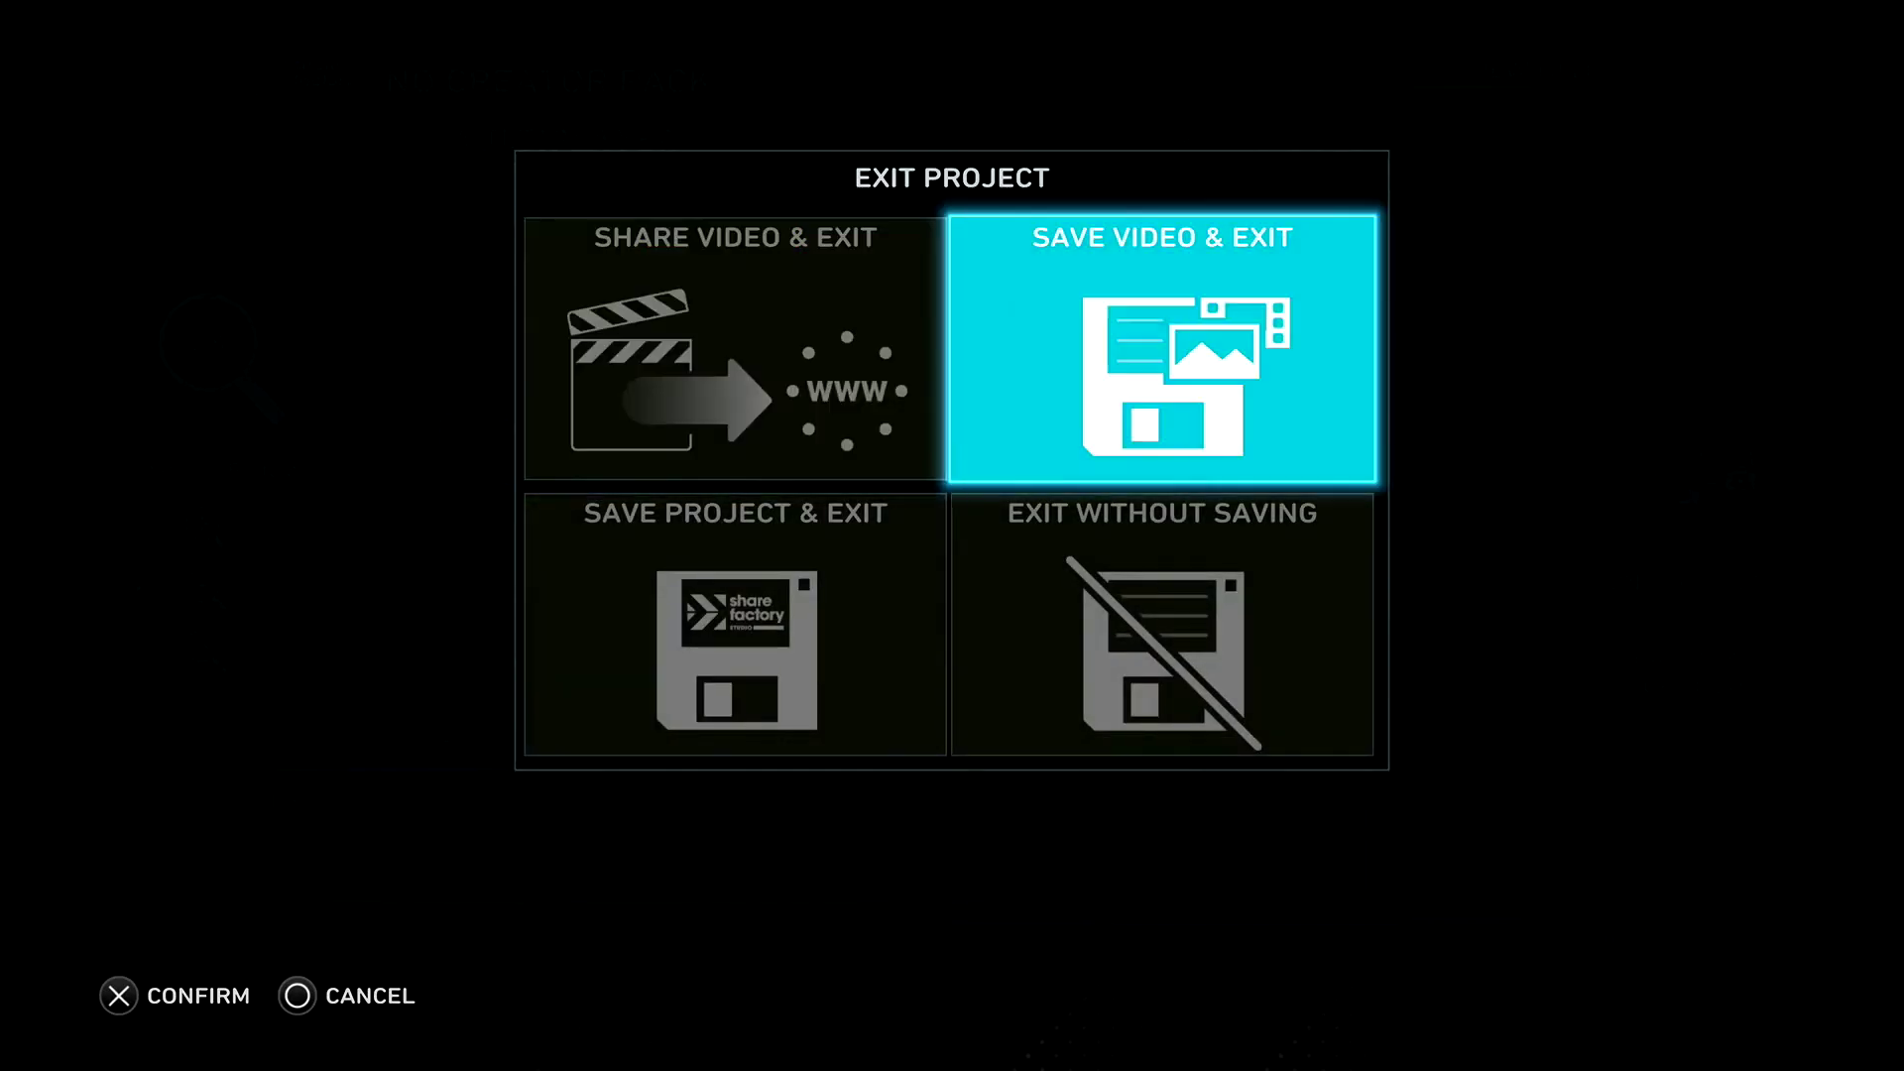
pyautogui.press('Down')
pyautogui.press('Left')
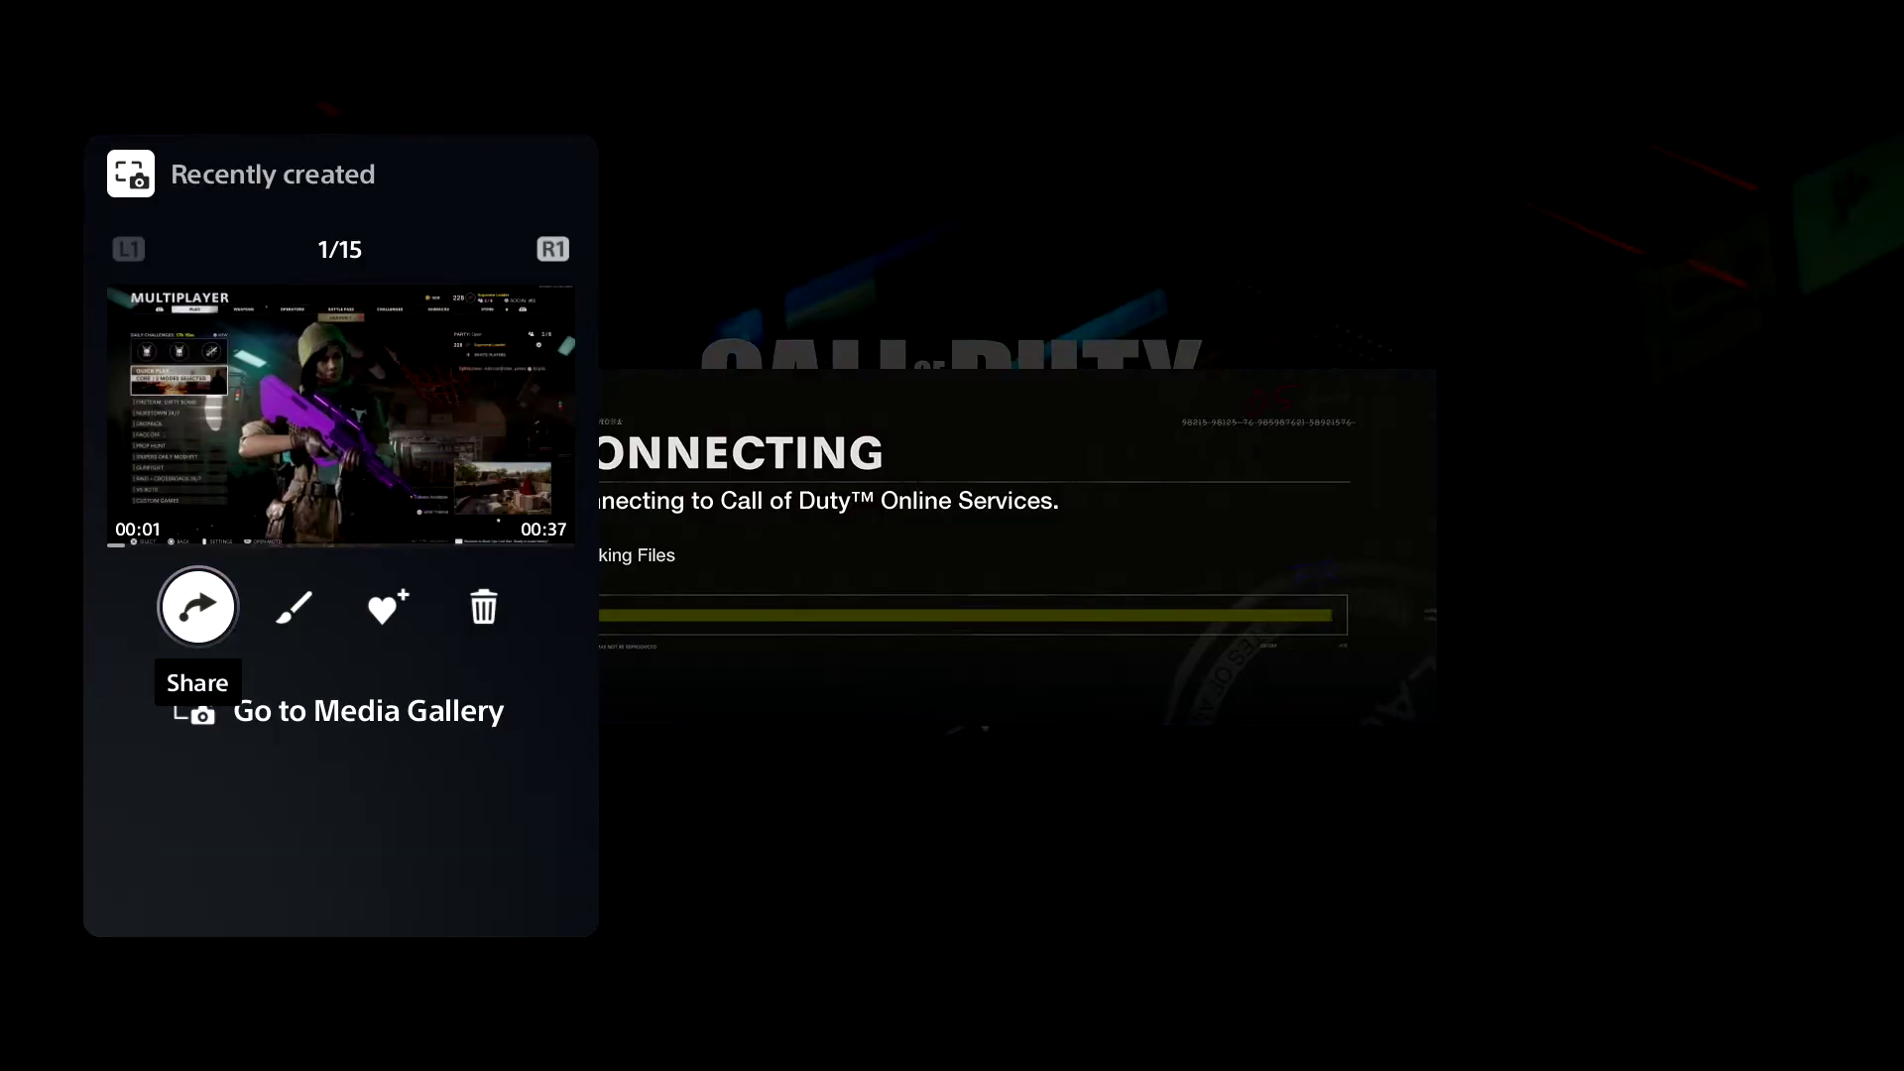
# Open the Share panel for the 37-second Black Ops clip, checking the Twitter and YouTube options
pyautogui.press('Up')
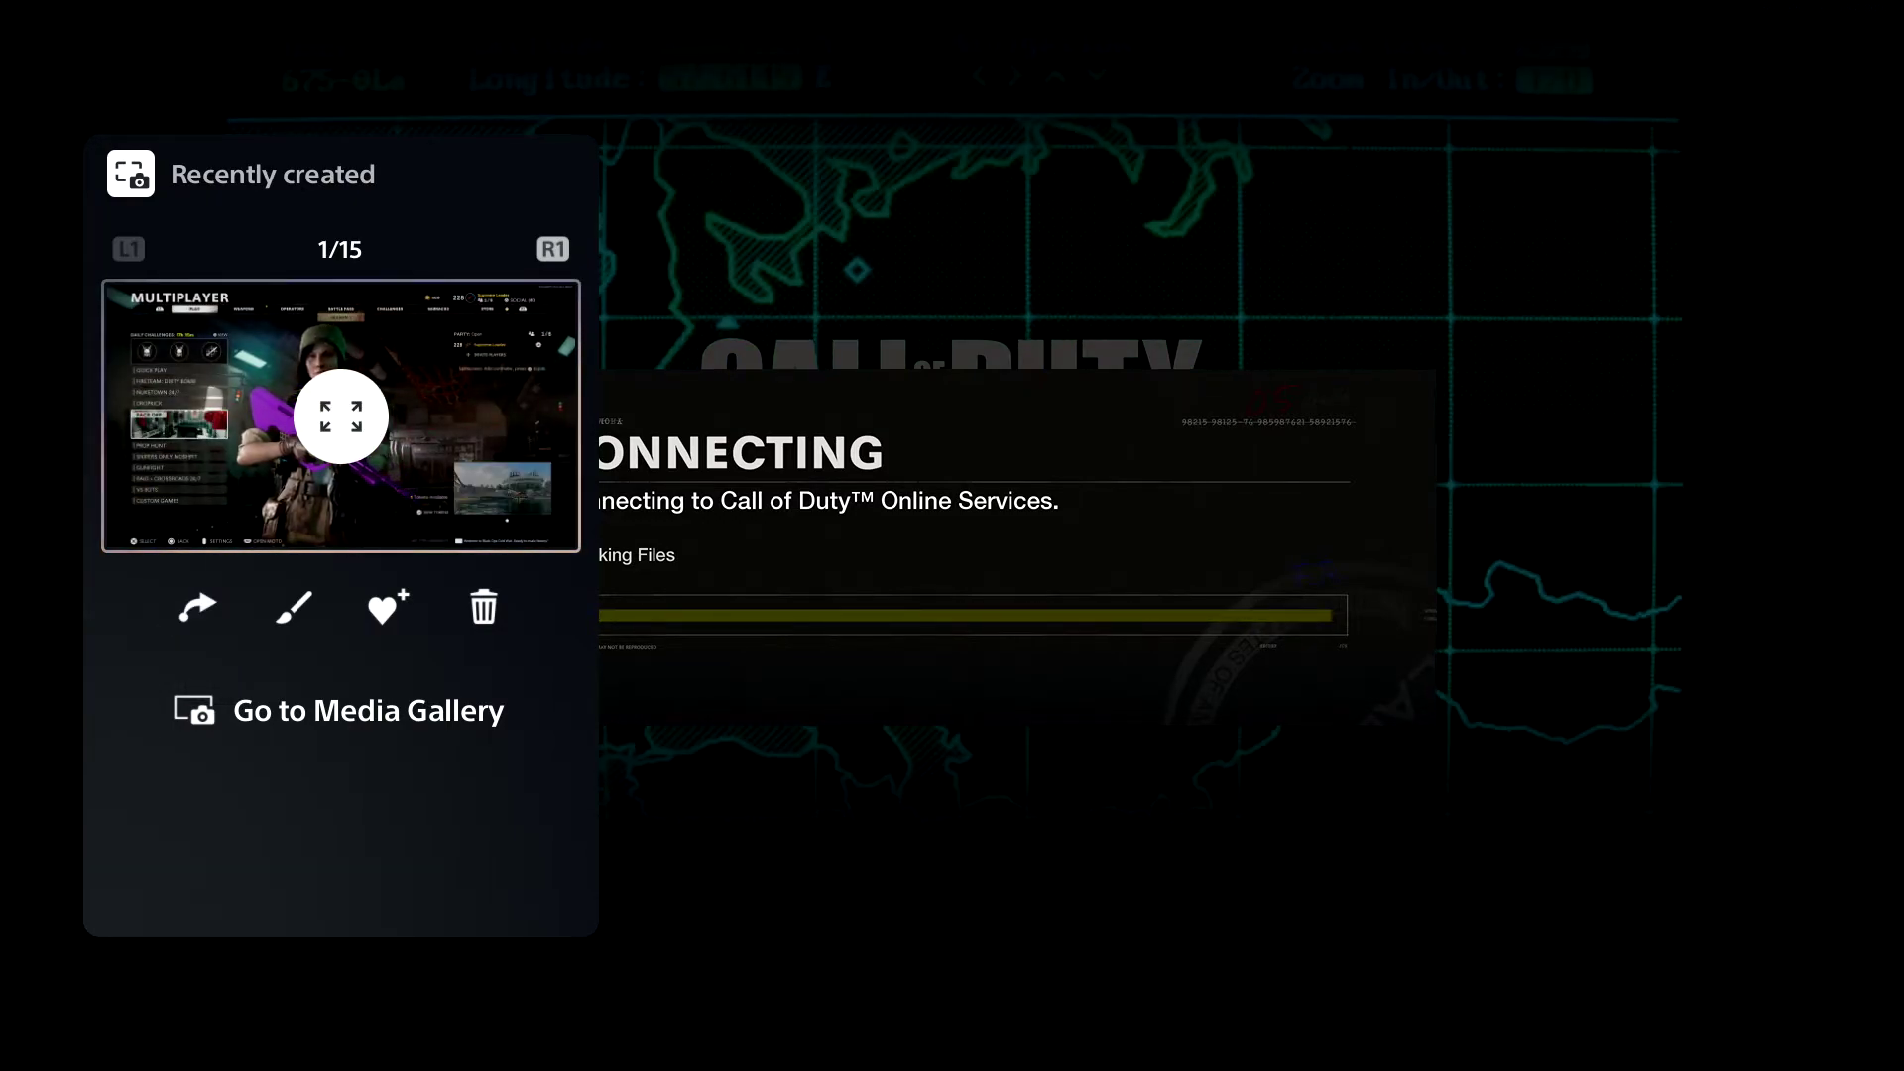
pyautogui.press('Down')
pyautogui.press('Return')
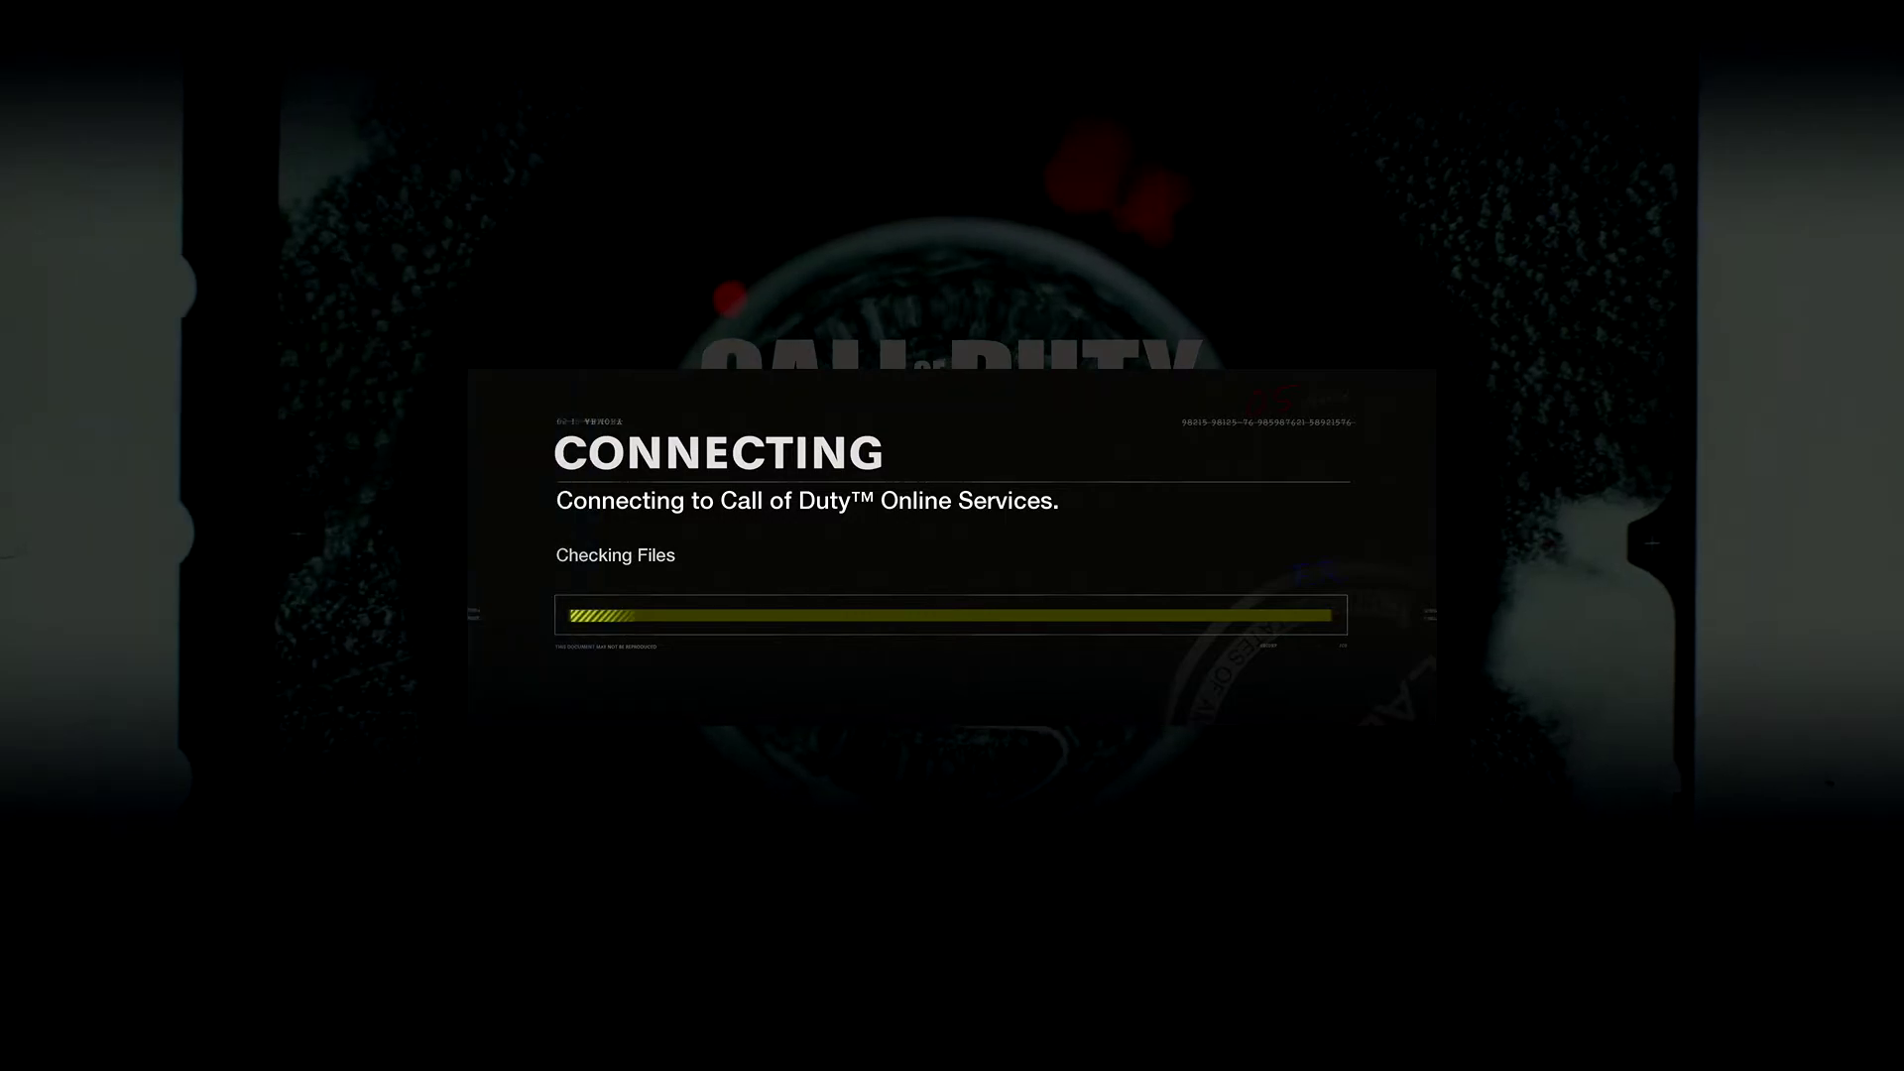
pyautogui.press('Down')
pyautogui.press('Up')
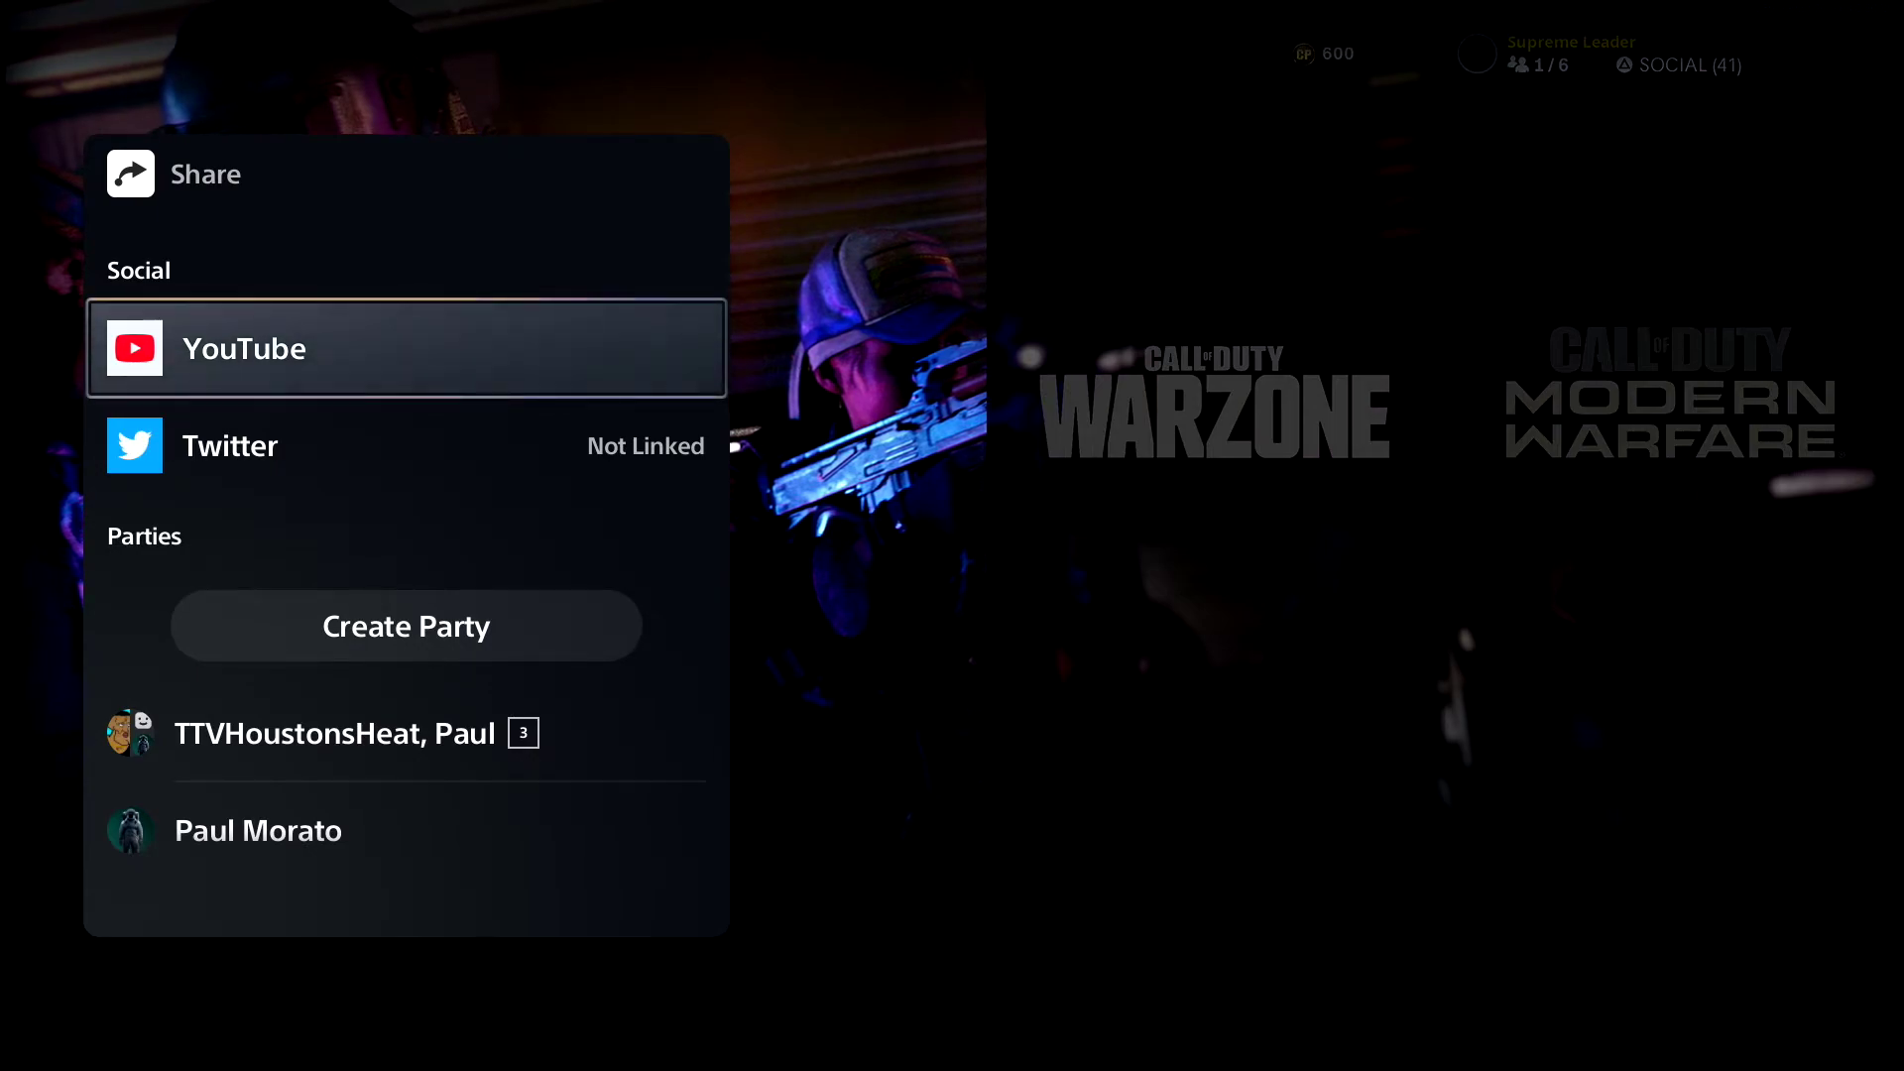
# Open the YouTube upload form and review its title and description fields
pyautogui.press('Return')
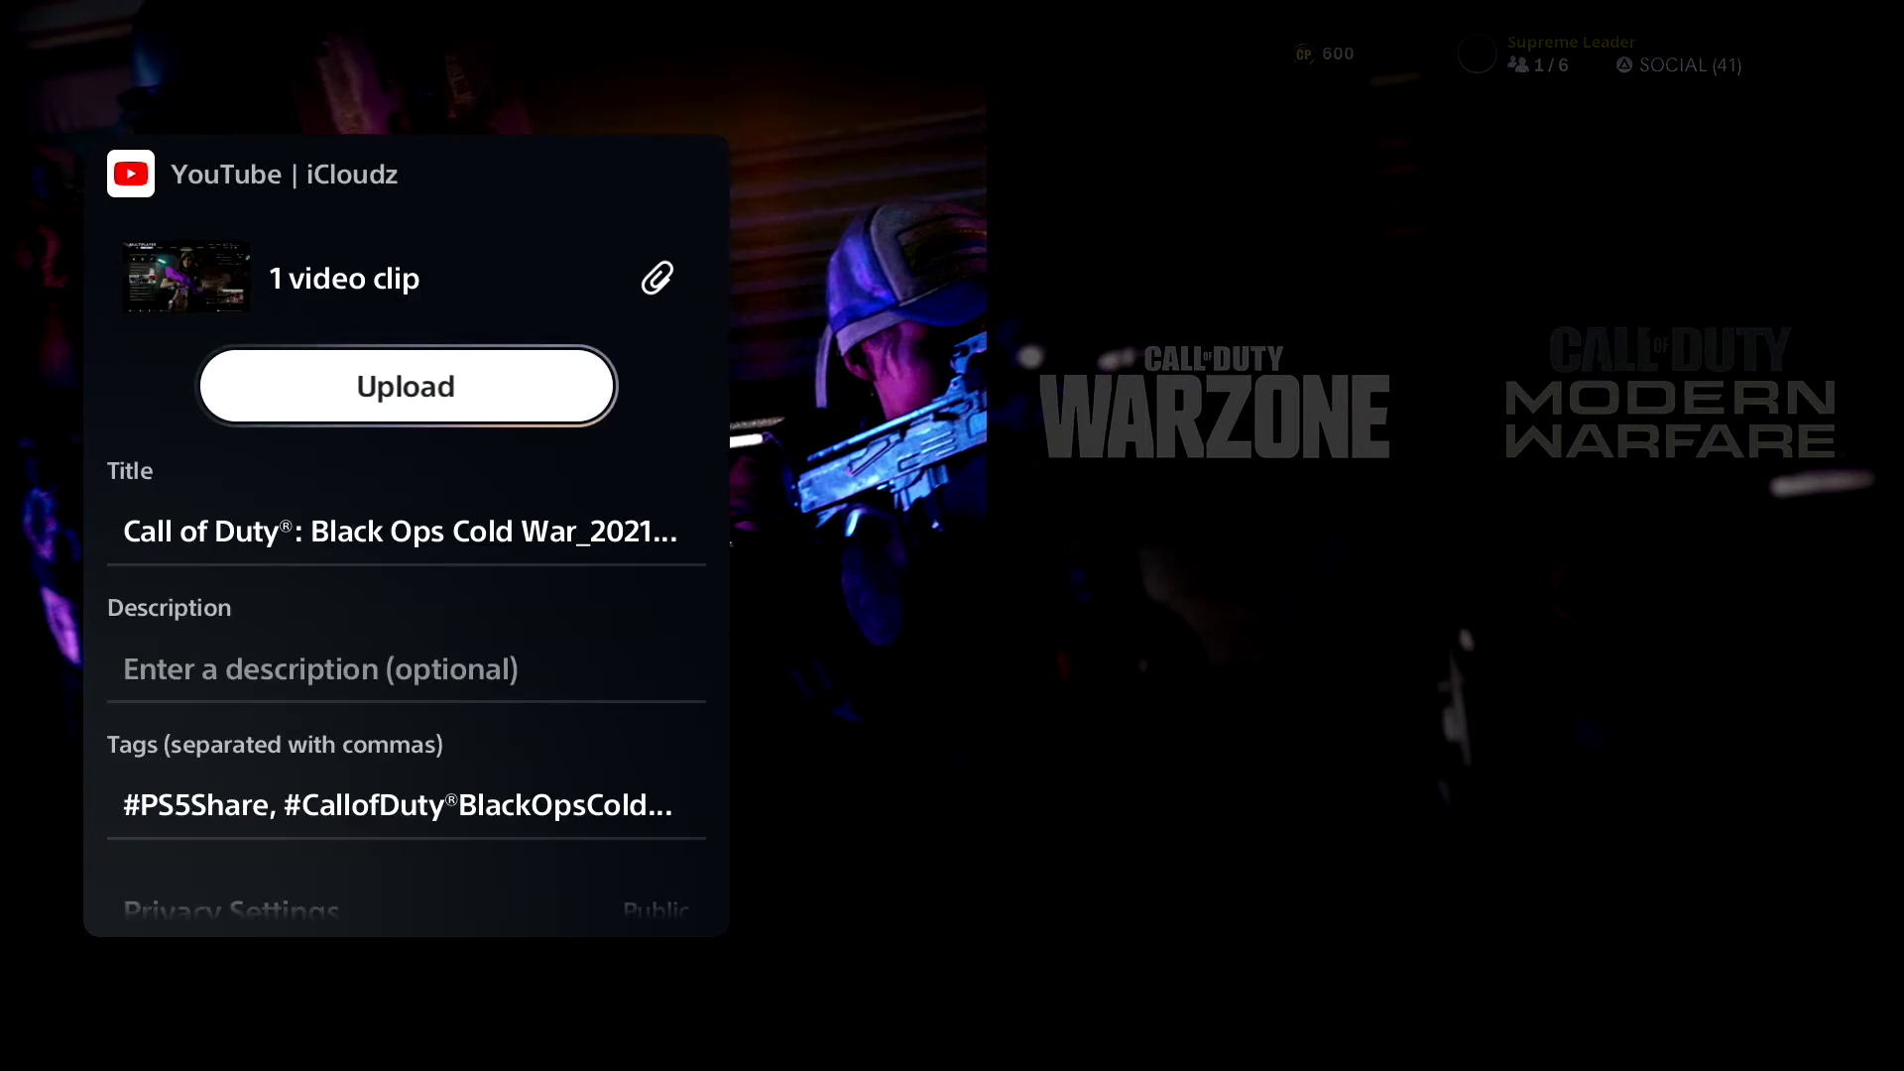
pyautogui.press('Down')
pyautogui.press('Down')
pyautogui.press('Down')
pyautogui.press('Down')
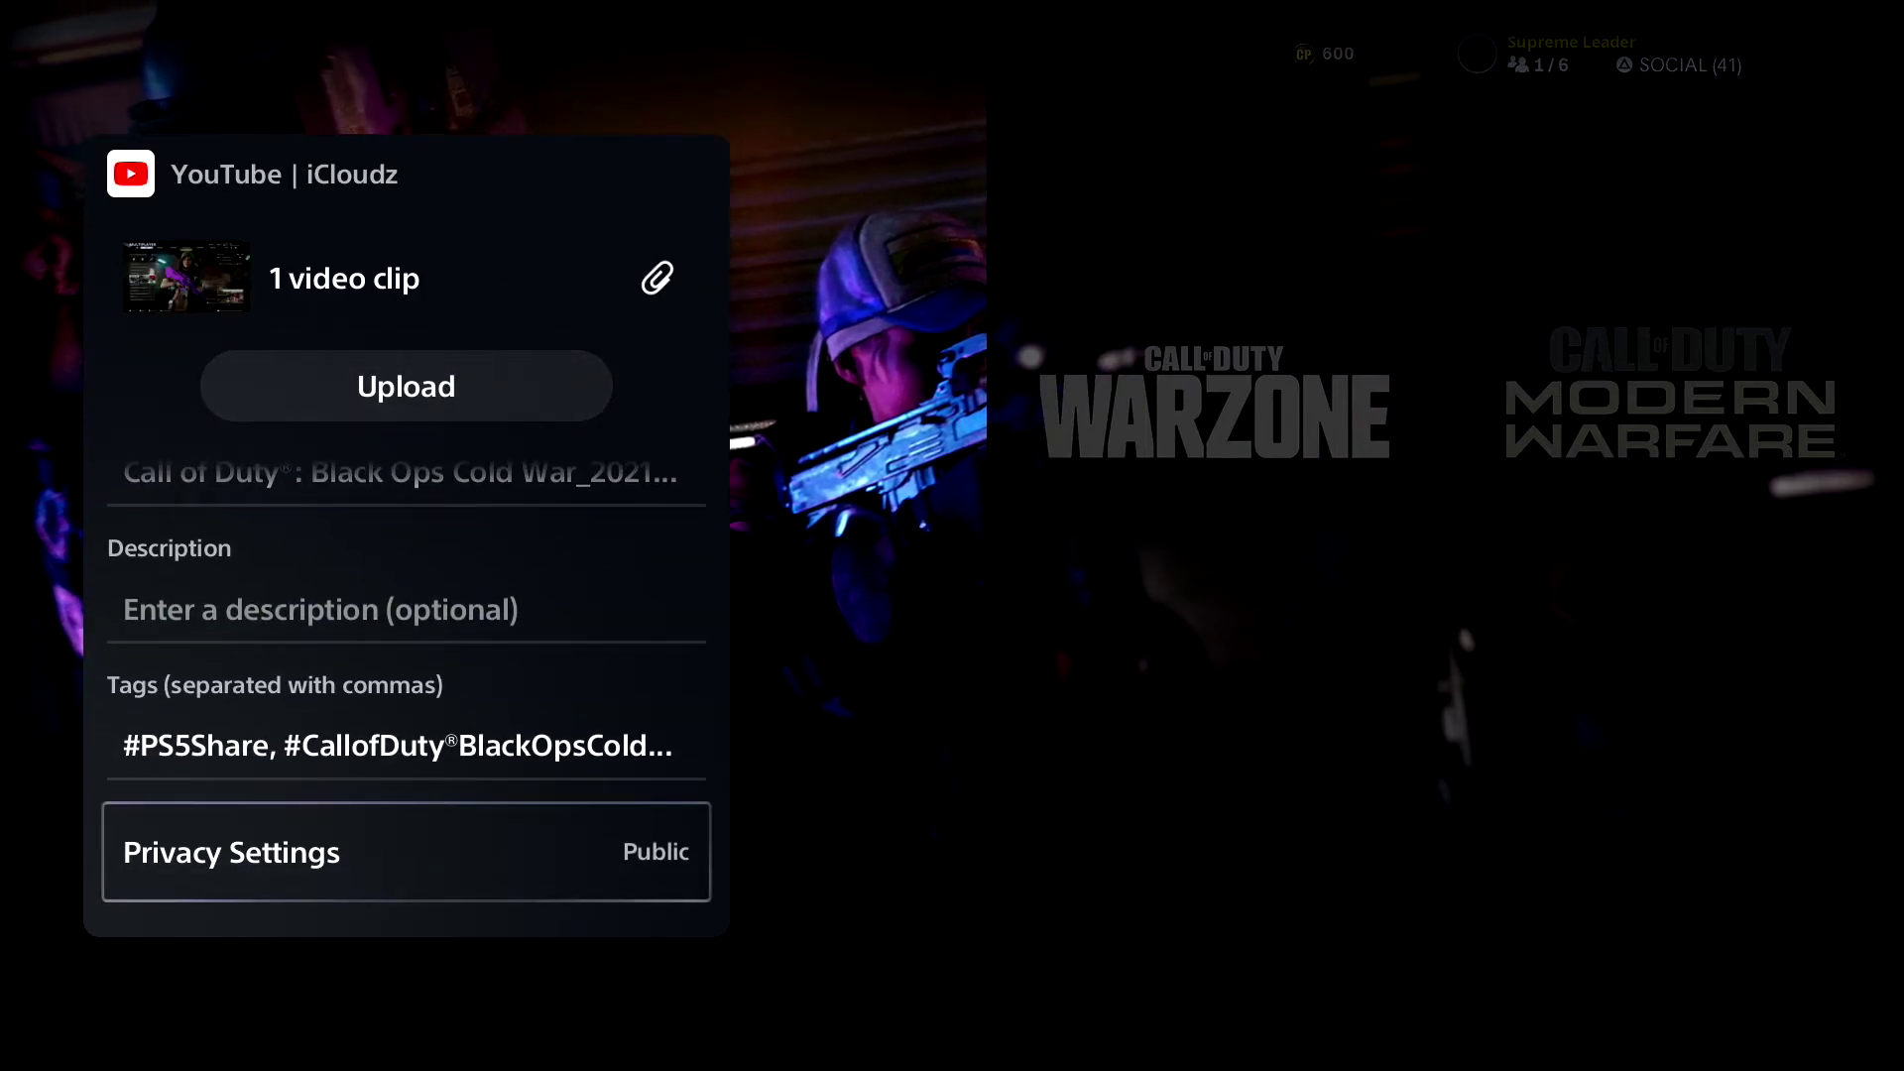
pyautogui.press('Up')
pyautogui.press('Up')
pyautogui.press('Up')
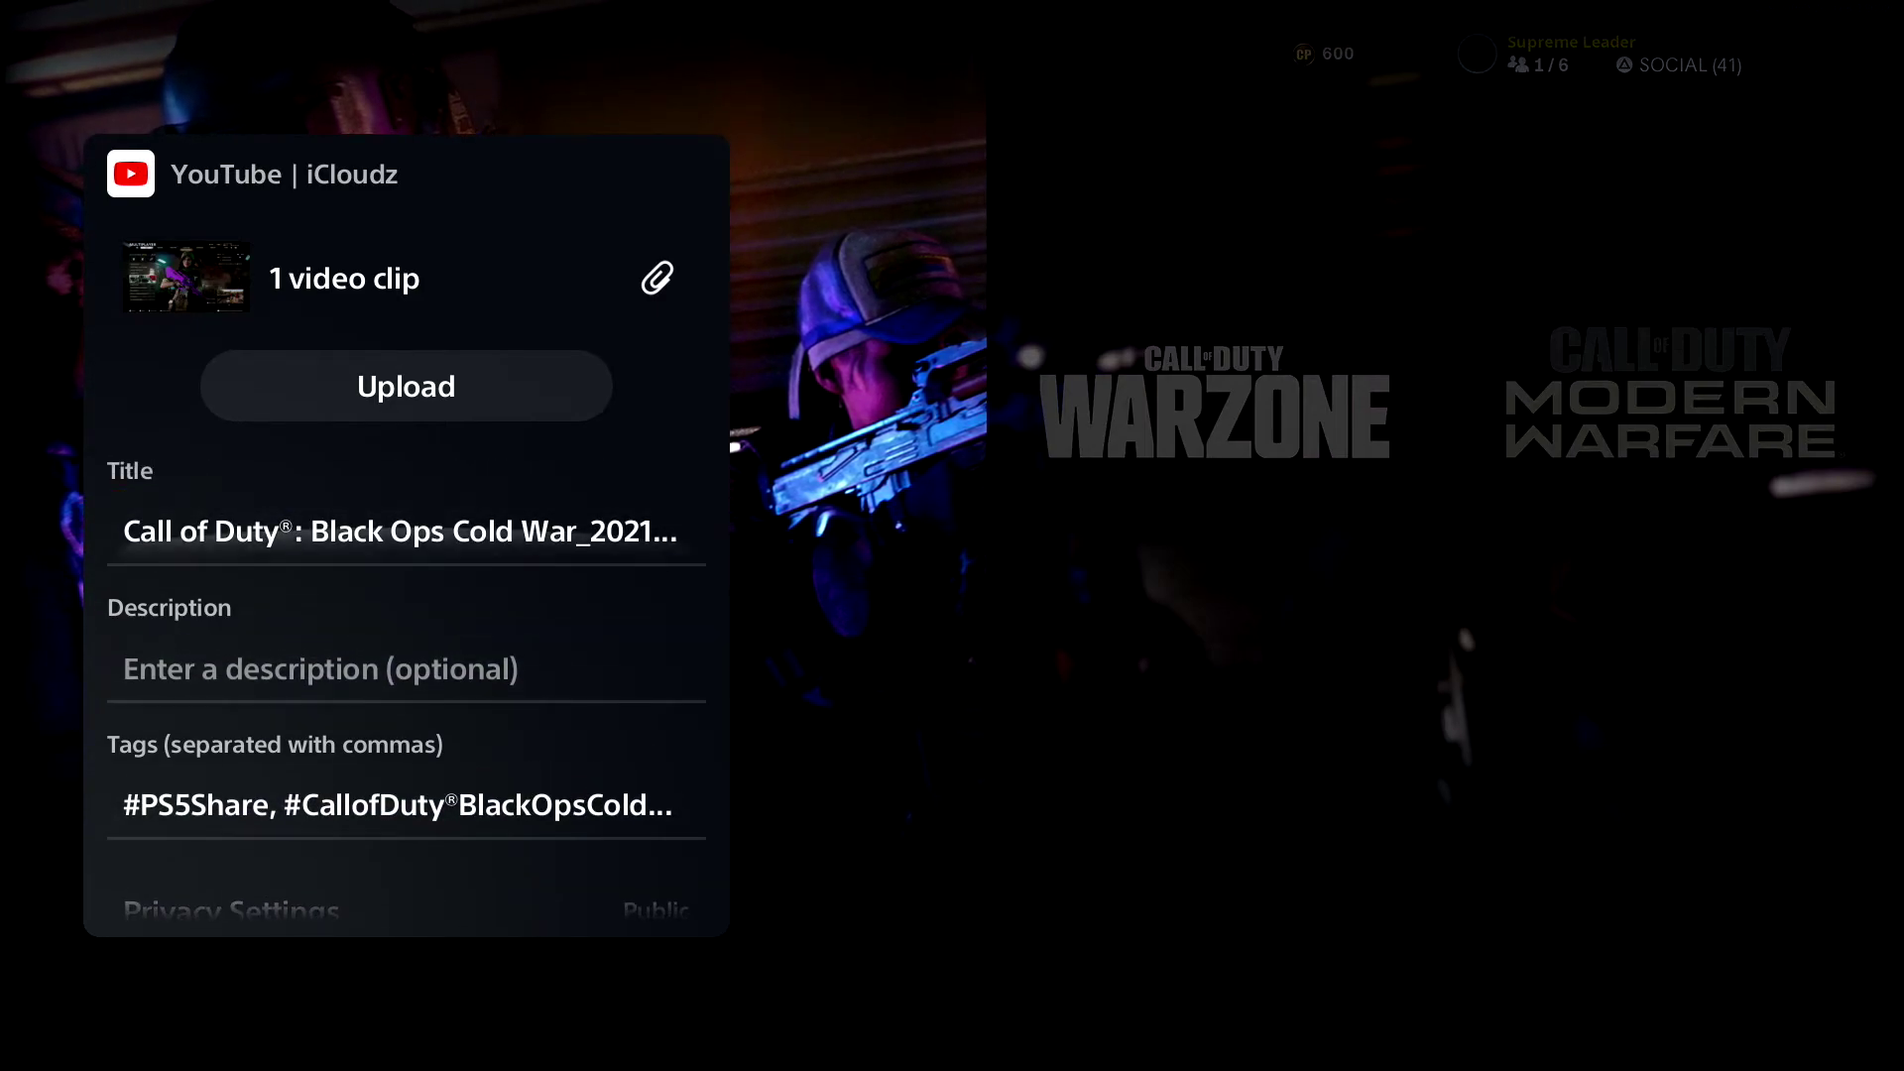
pyautogui.press('Down')
# Open the privacy dropdown and close it again, keeping the upload Public
pyautogui.press('Down')
pyautogui.press('Down')
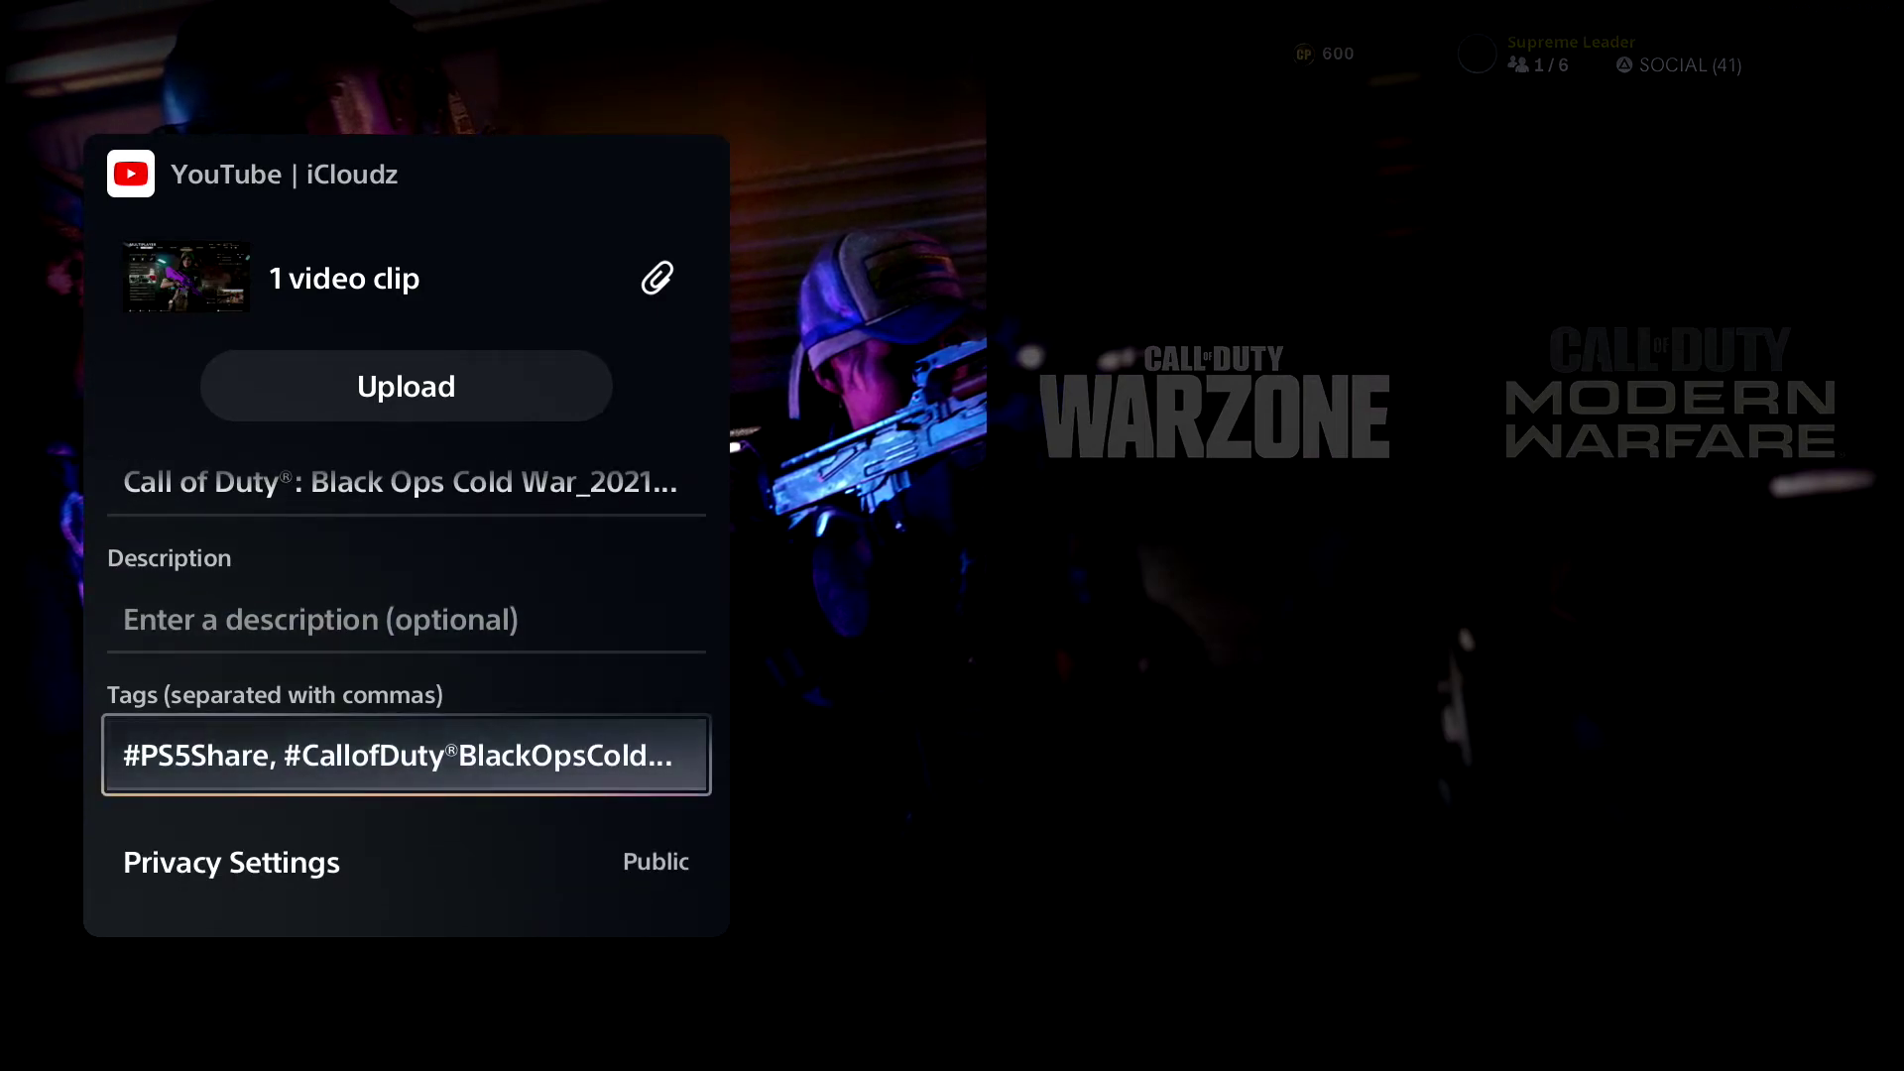
pyautogui.press('Return')
pyautogui.press('Down')
pyautogui.press('Down')
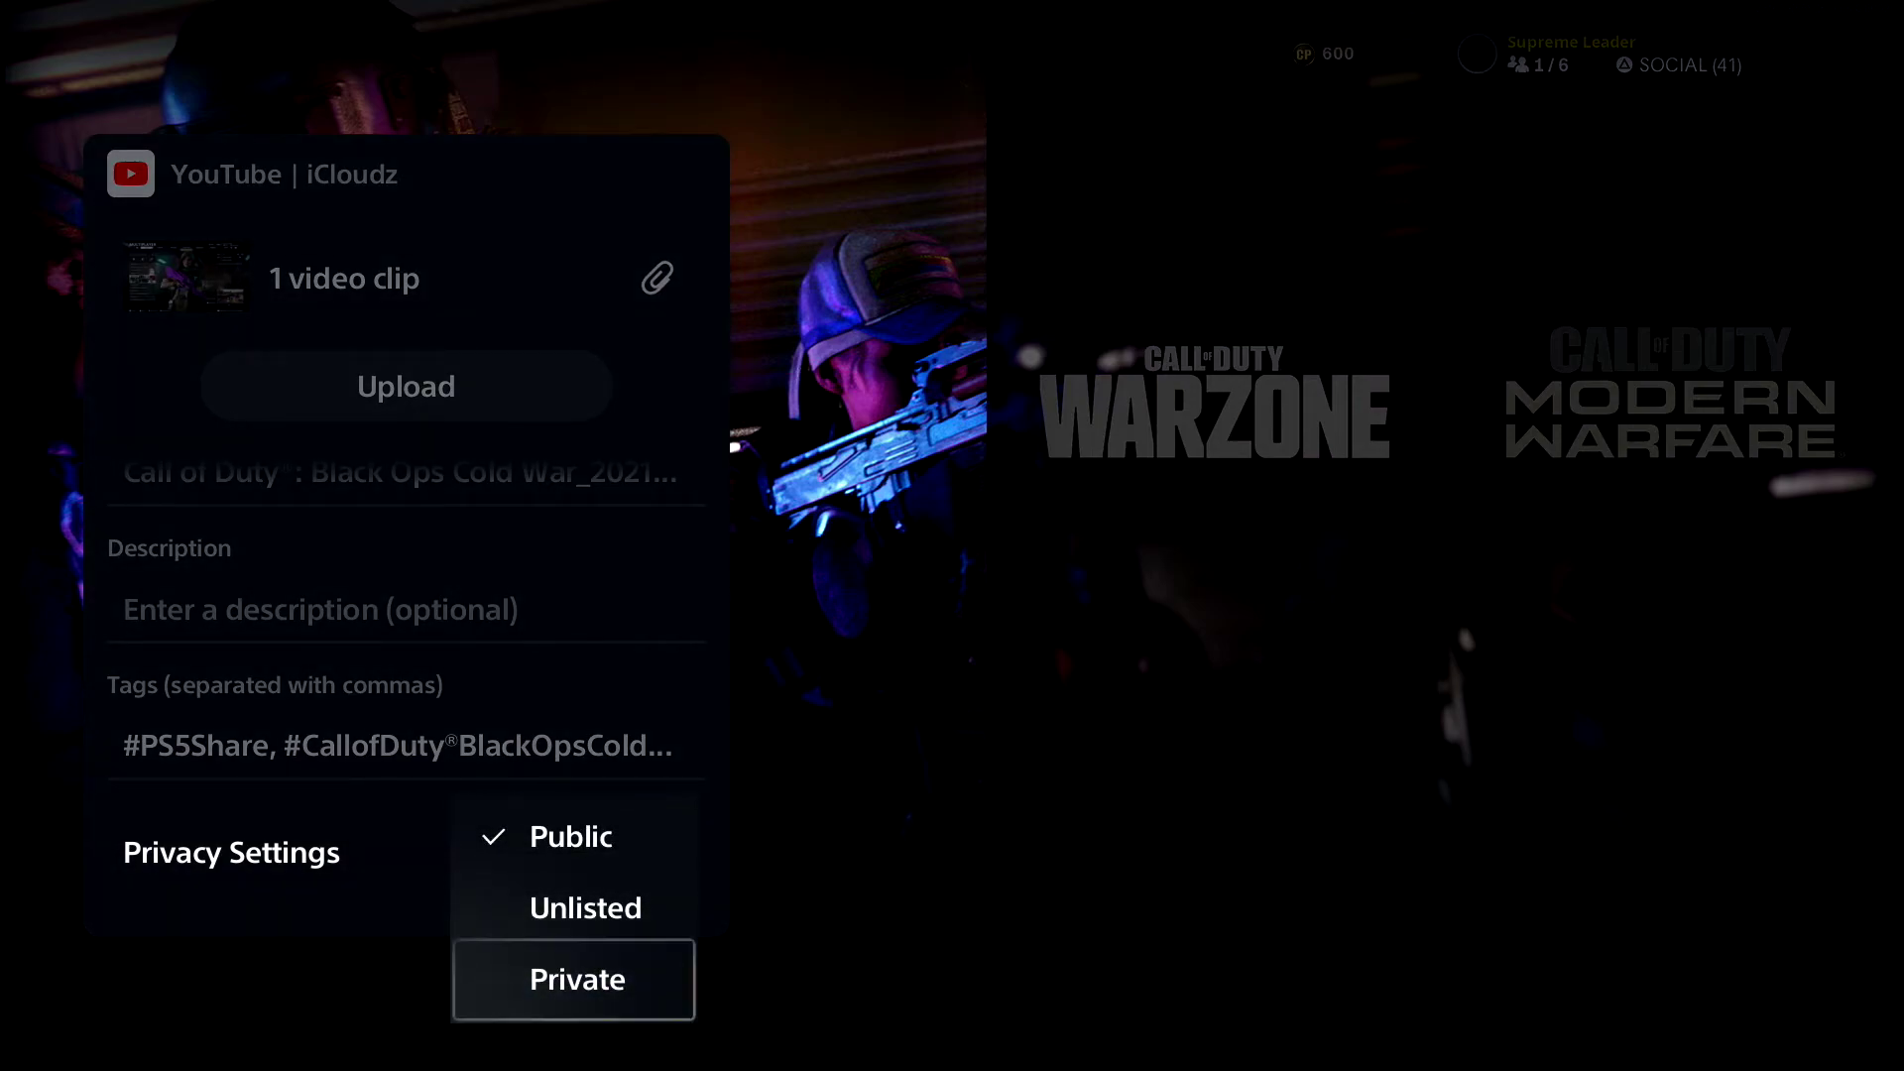
pyautogui.press('Escape')
pyautogui.press('Up')
pyautogui.press('Up')
pyautogui.press('Up')
pyautogui.press('Up')
pyautogui.press('Up')
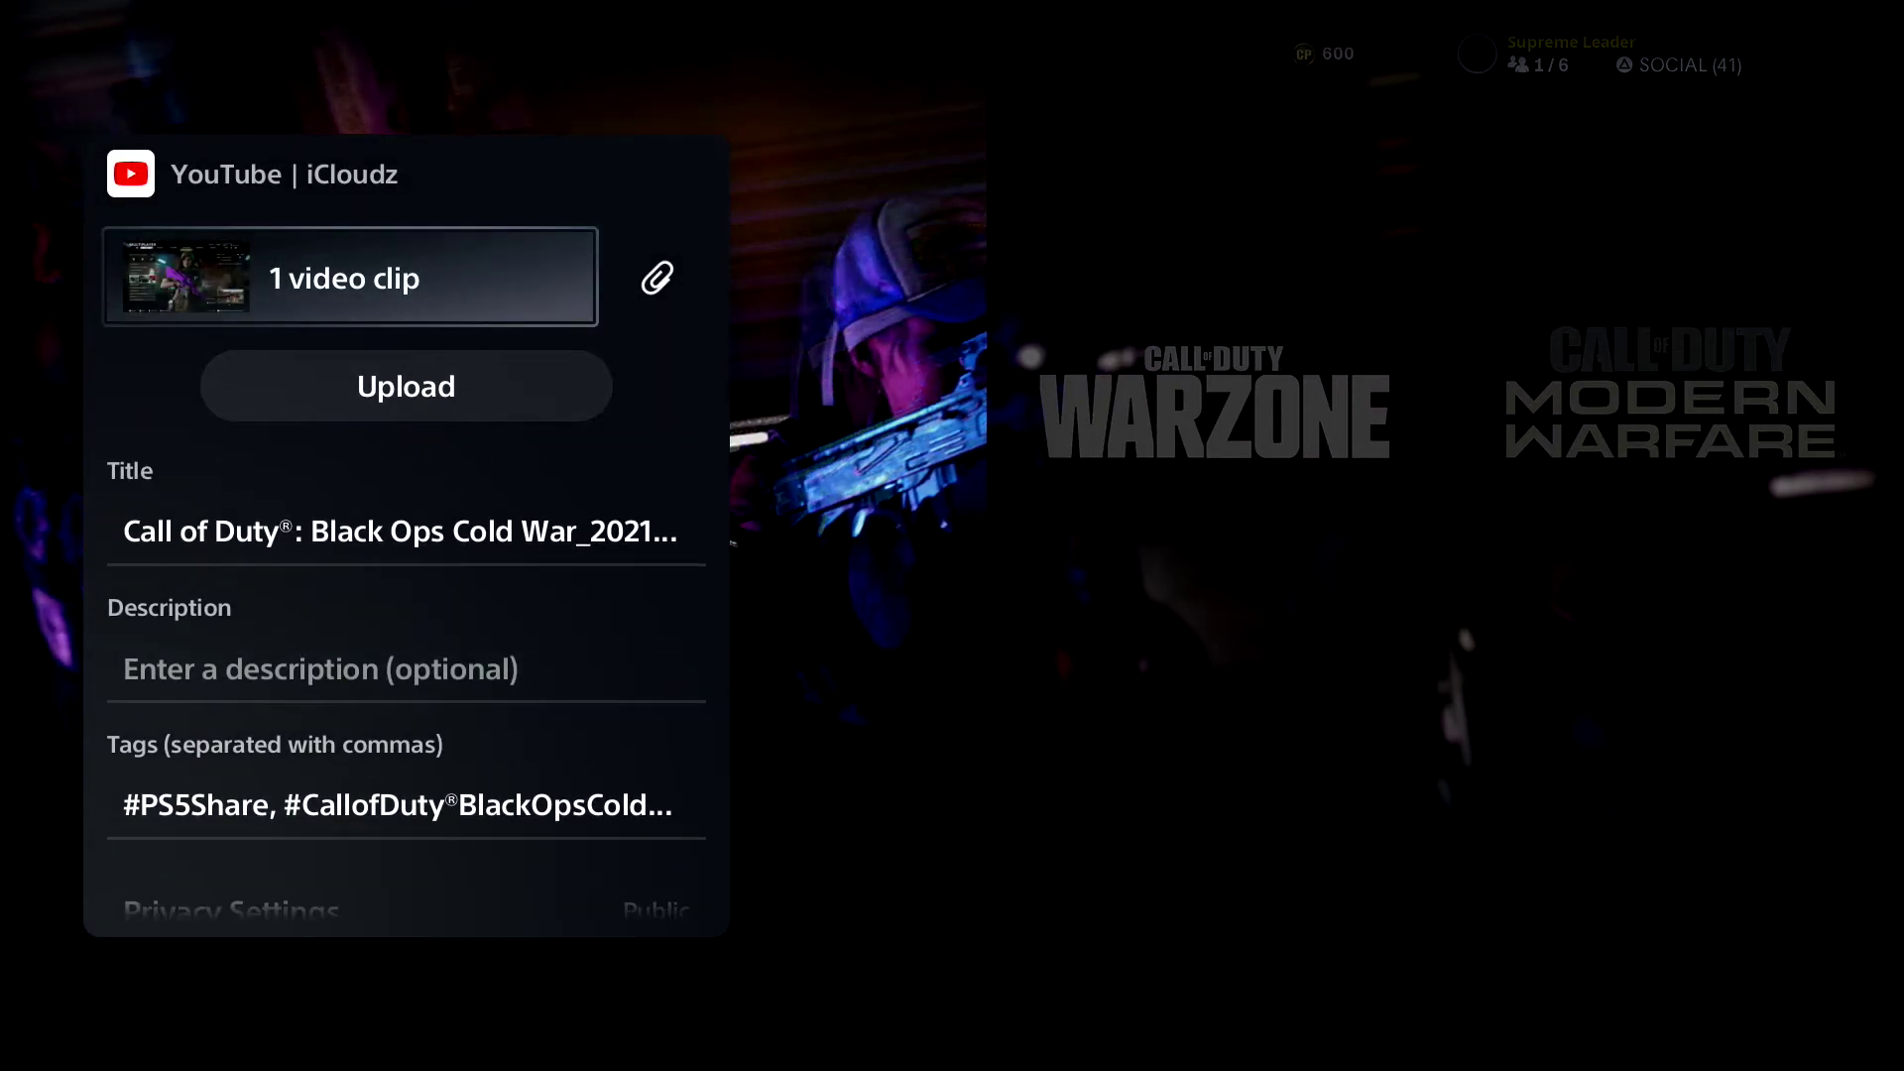
pyautogui.press('Down')
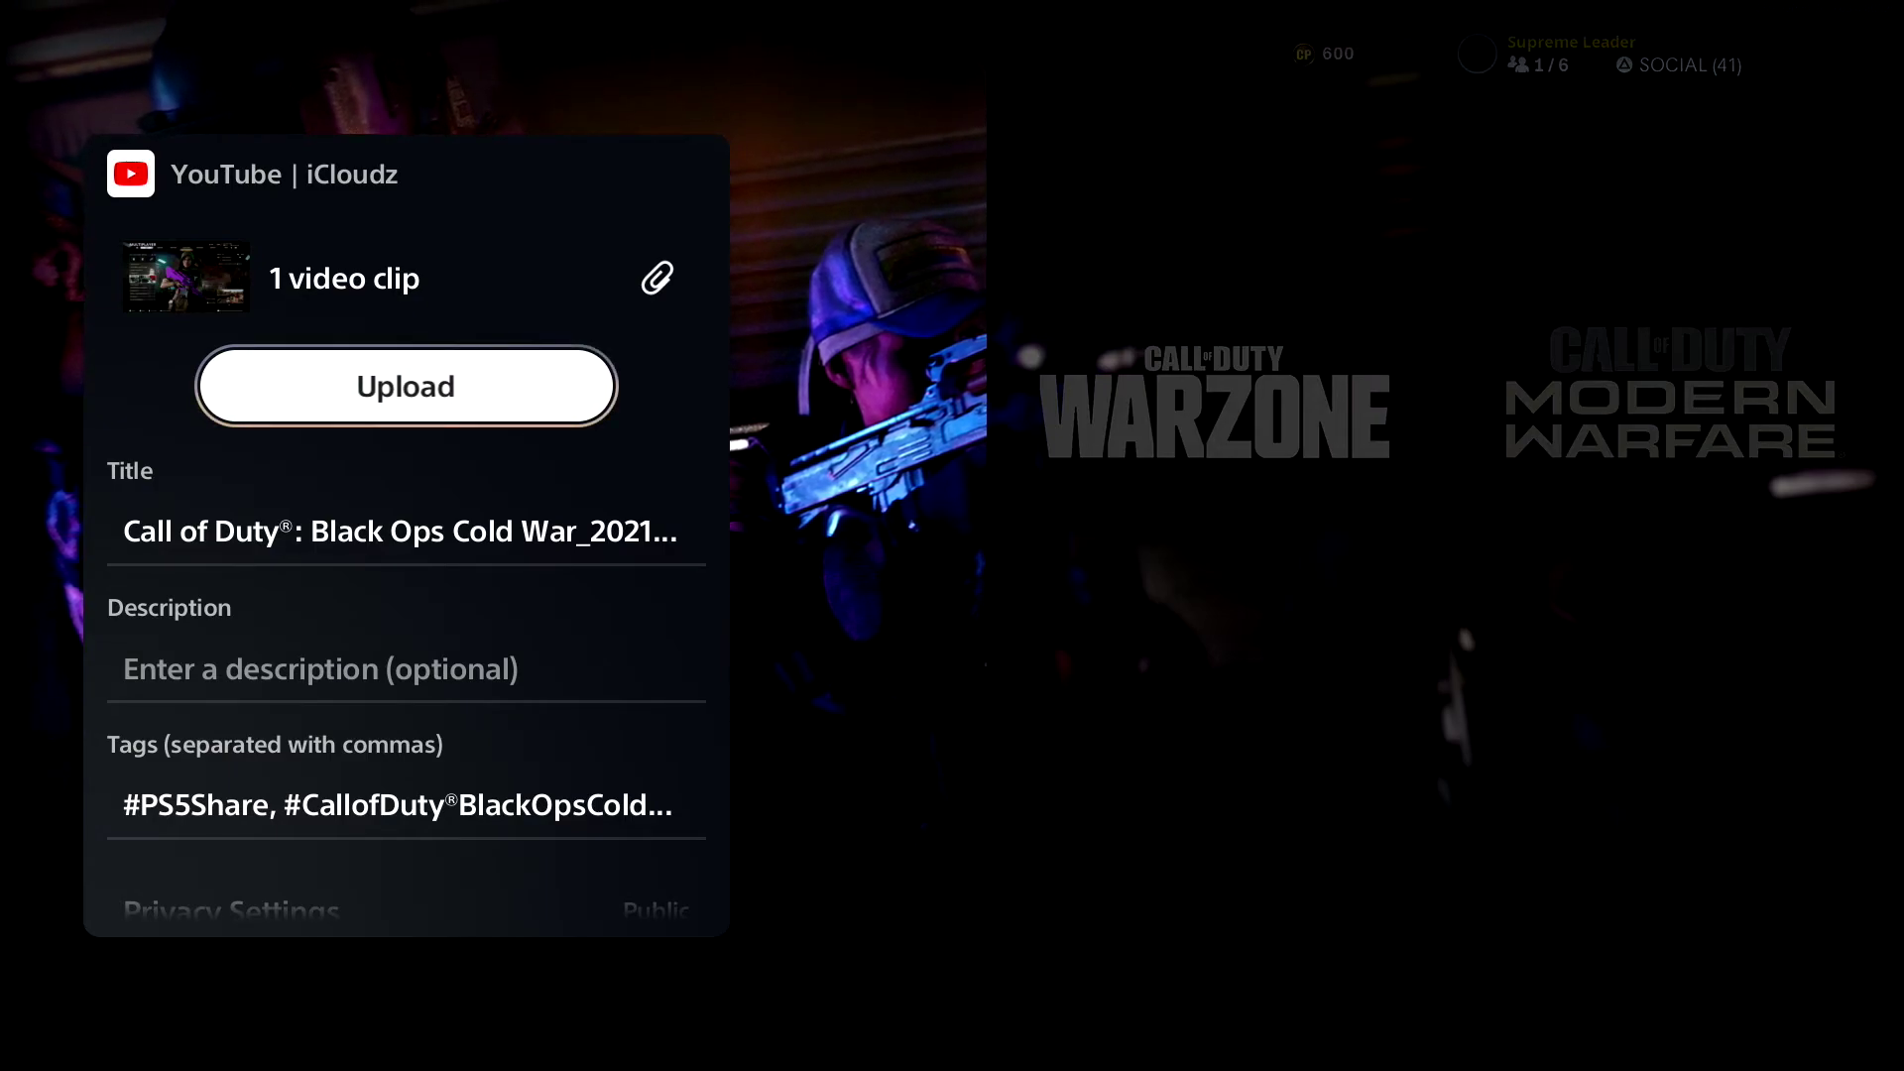
pyautogui.click(407, 530)
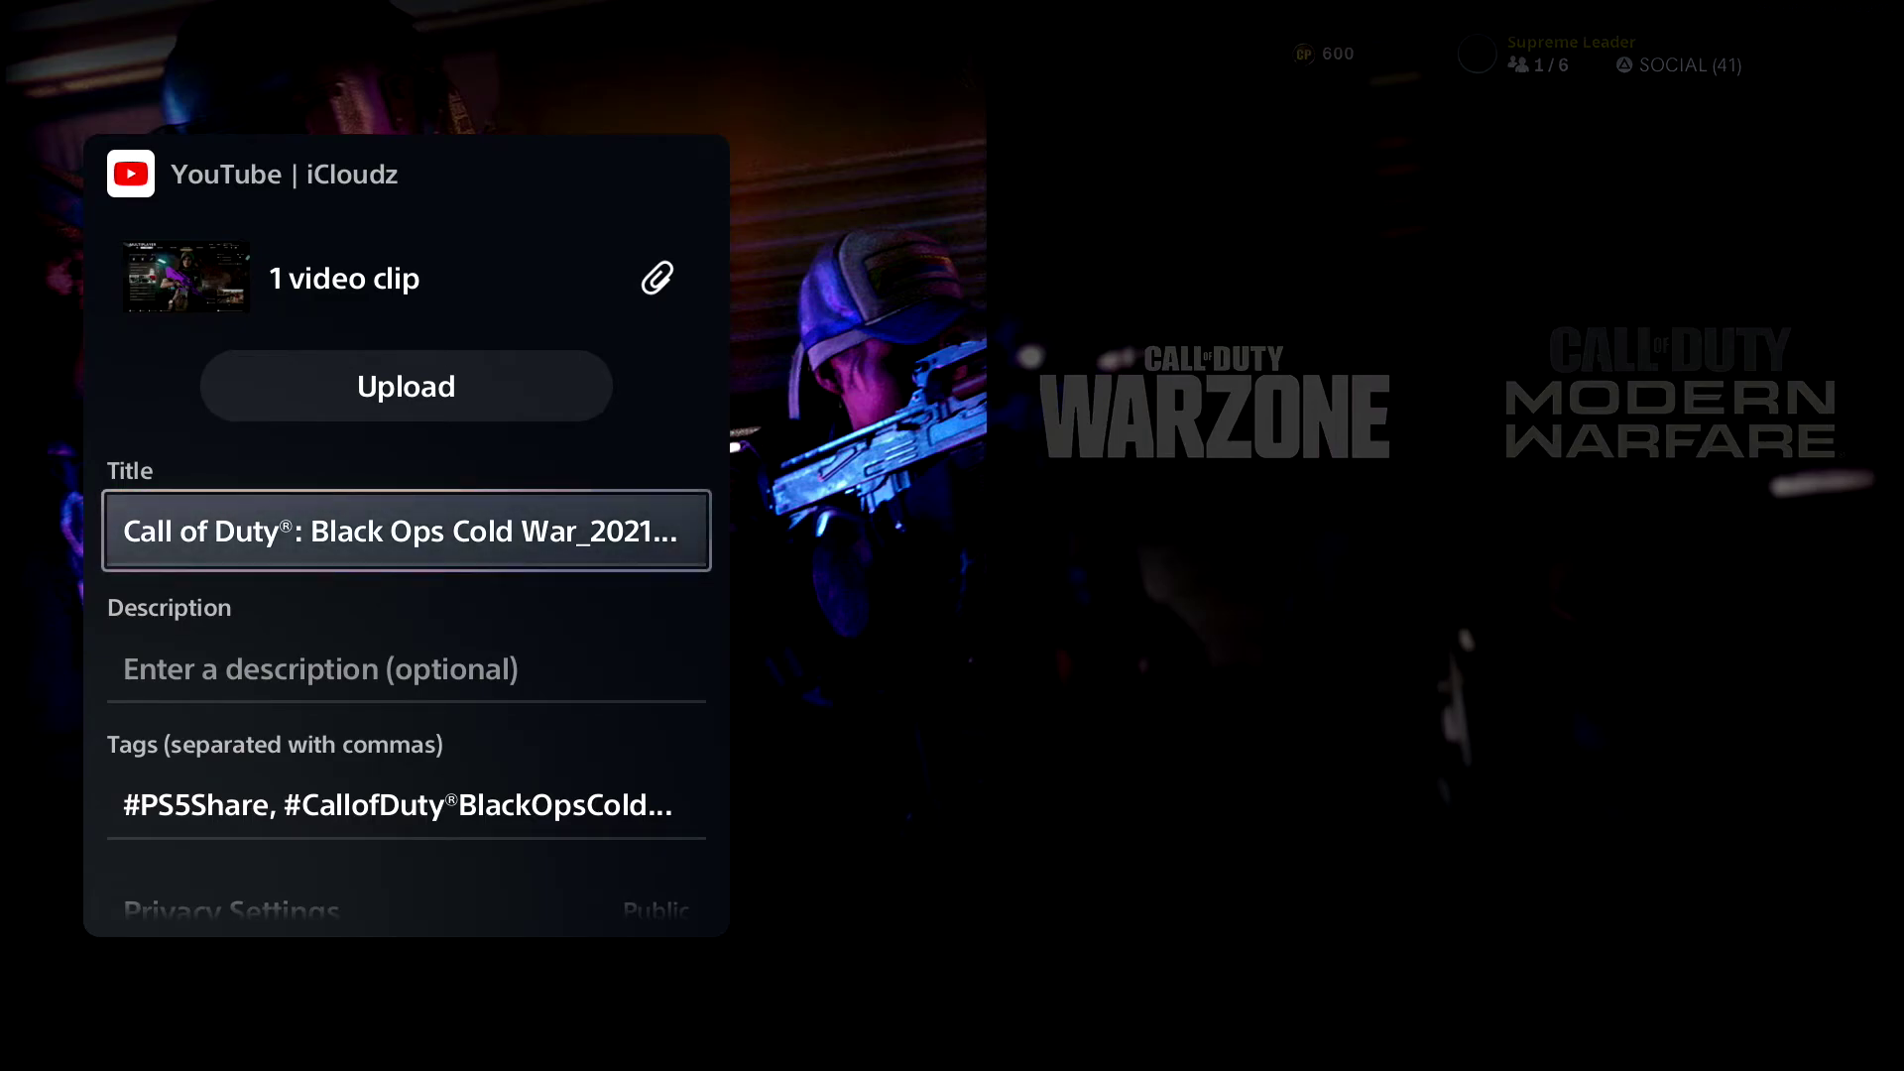
pyautogui.press('Up')
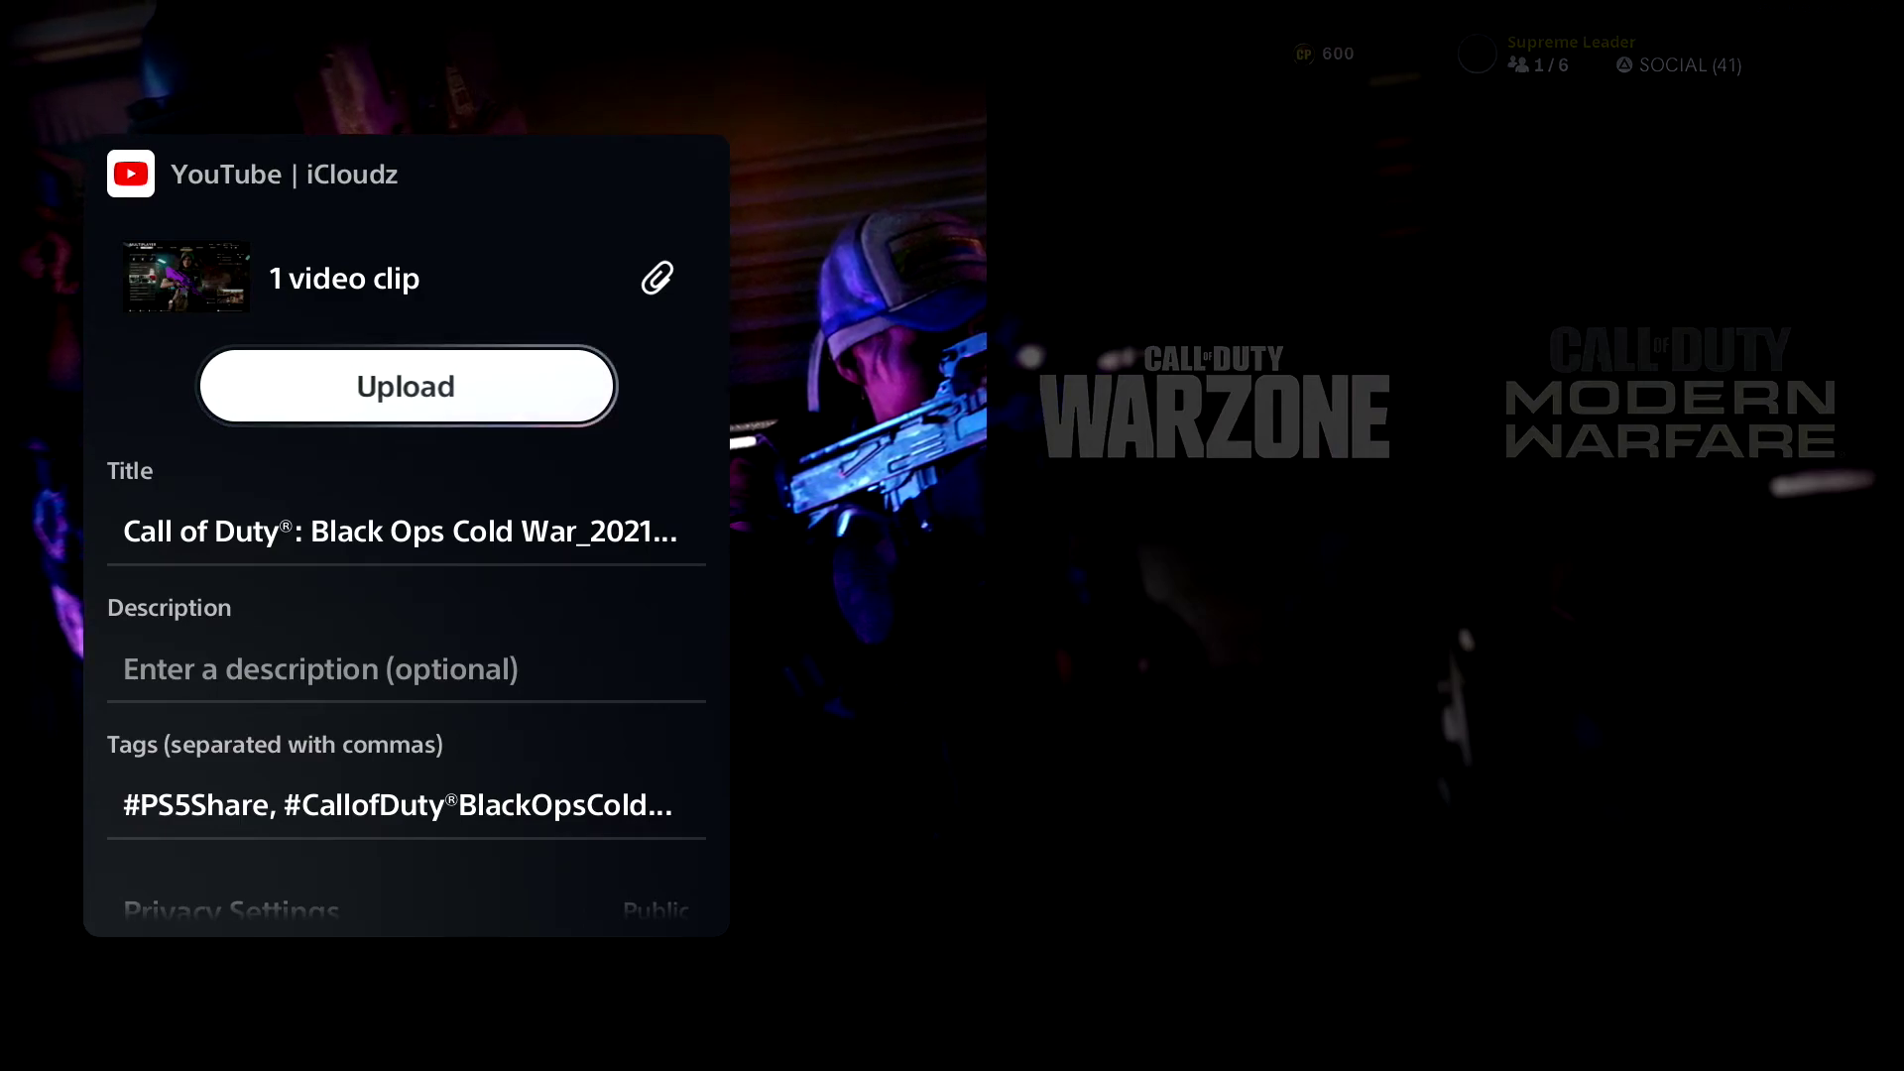
pyautogui.press('Down')
pyautogui.press('Up')
pyautogui.press('Up')
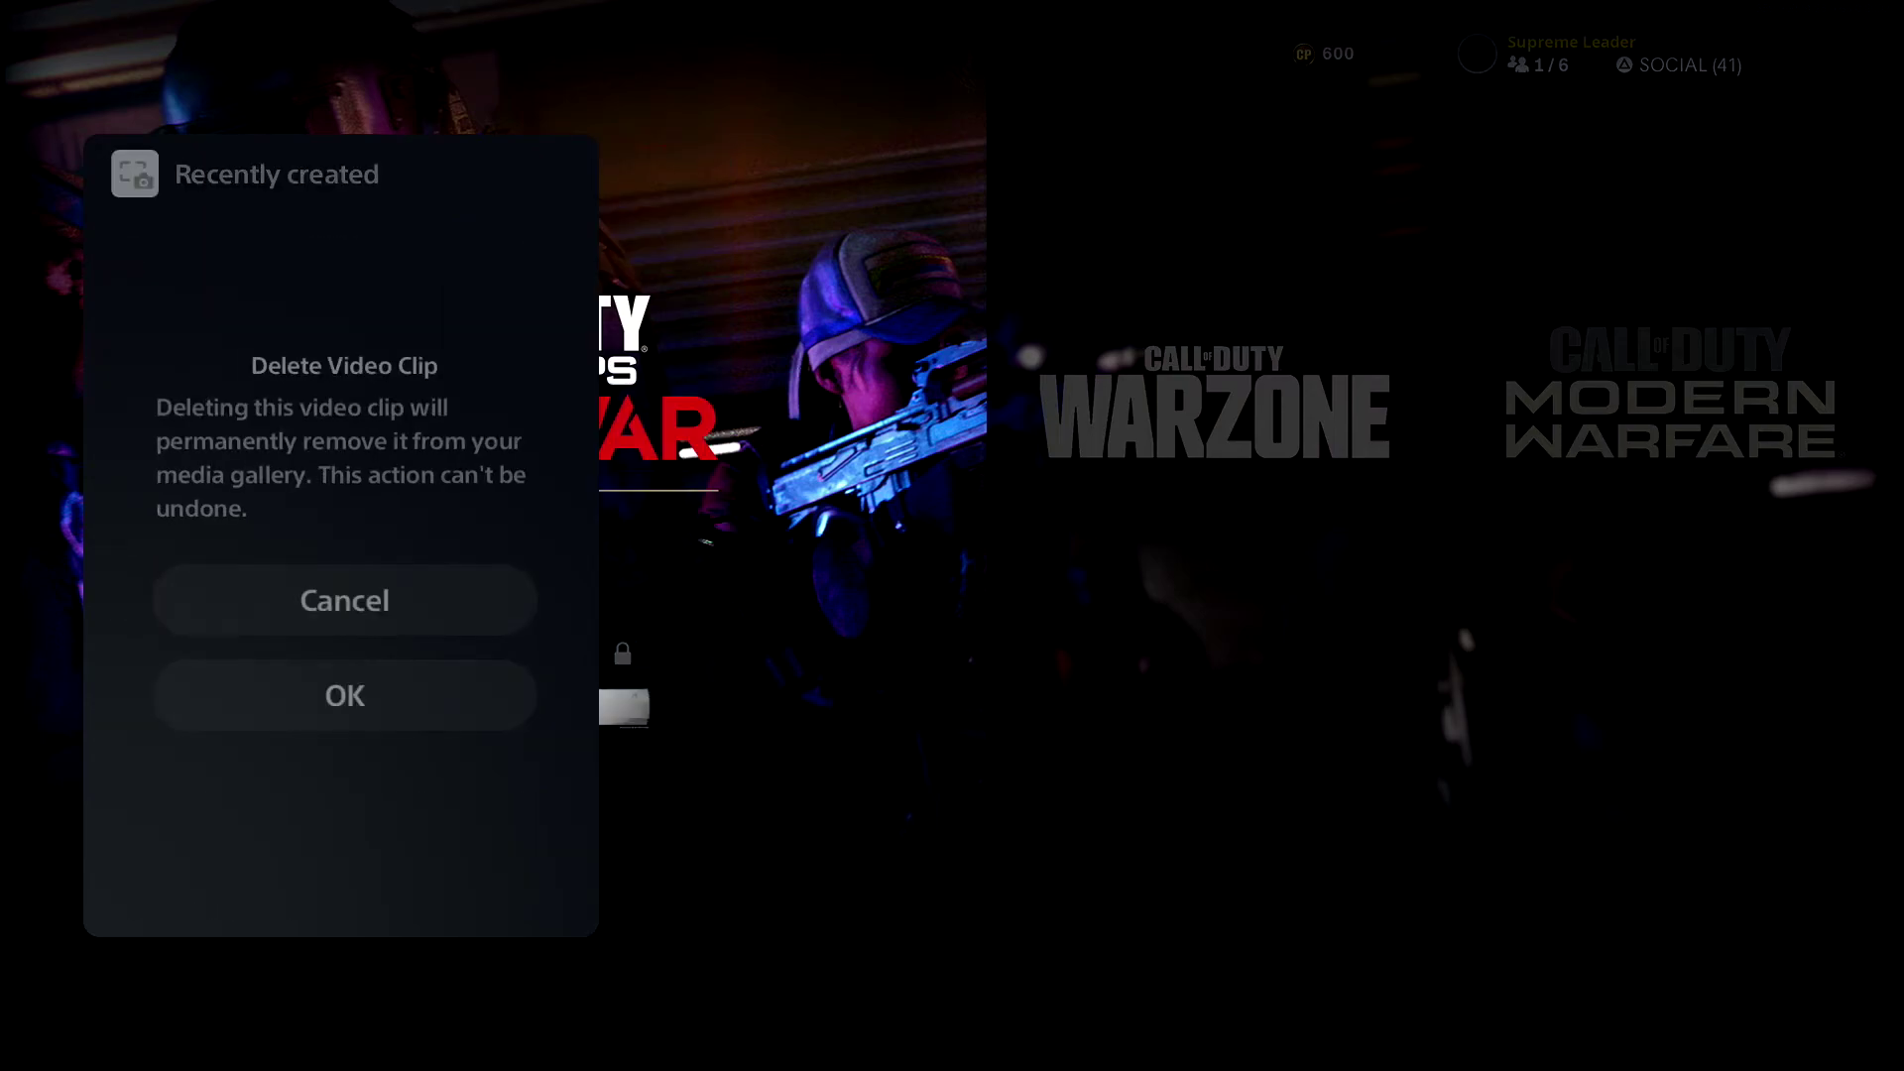
# Delete the 37-second clip, view the newest 31:20 video in Media Gallery, then return Home
pyautogui.press('Return')
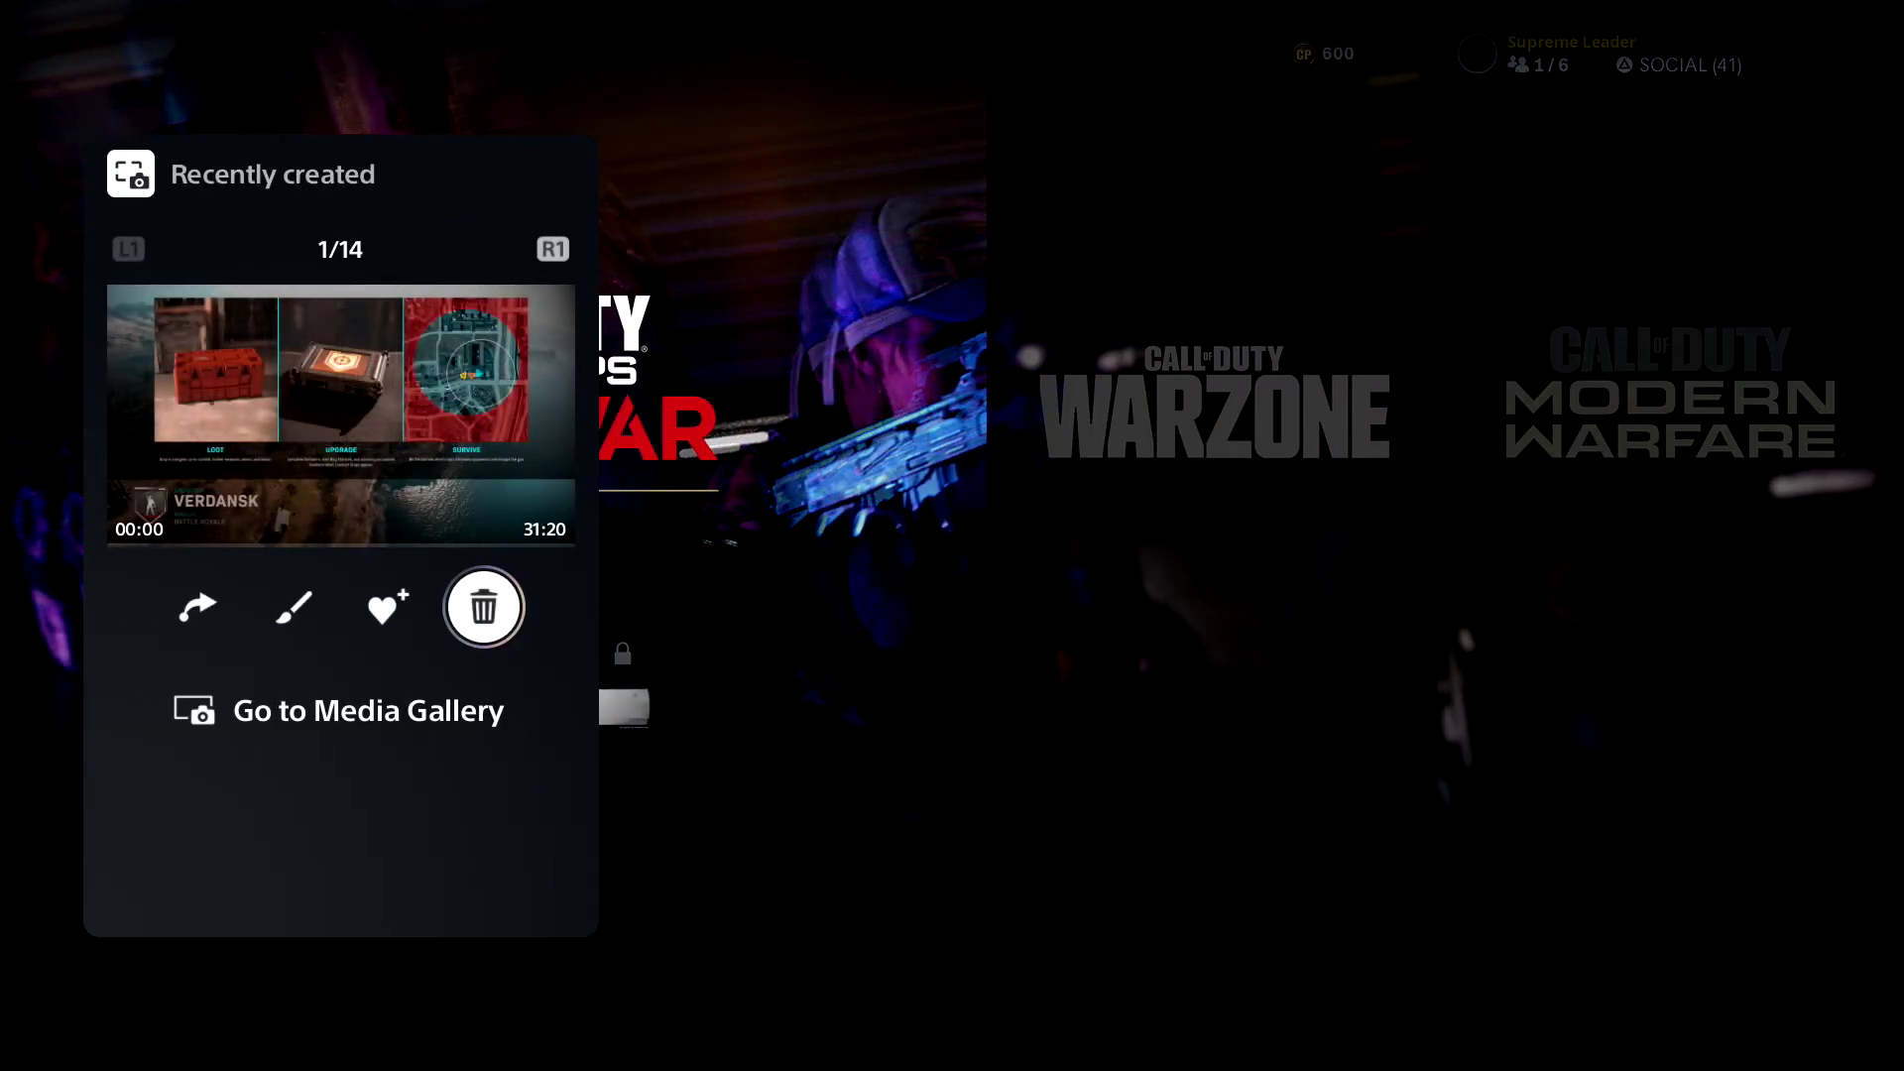
pyautogui.press('Down')
pyautogui.press('Return')
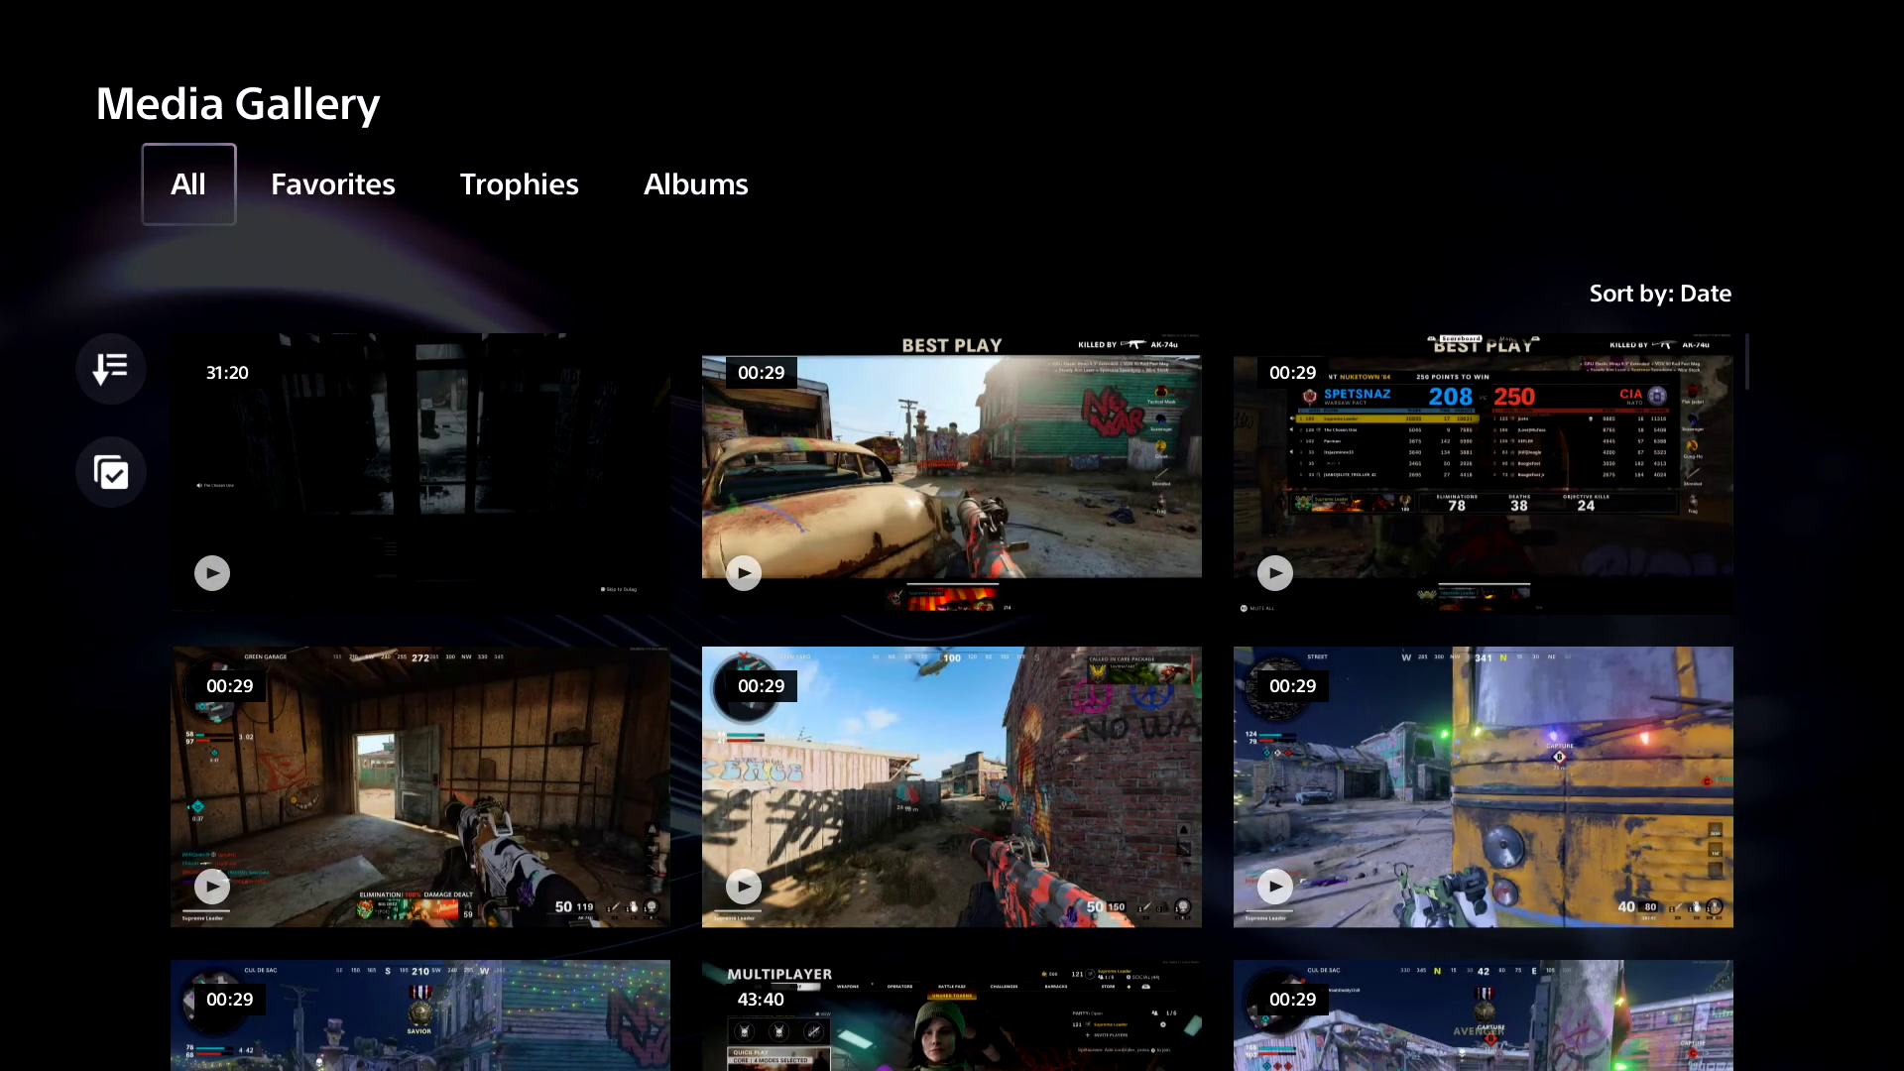
pyautogui.press('Down')
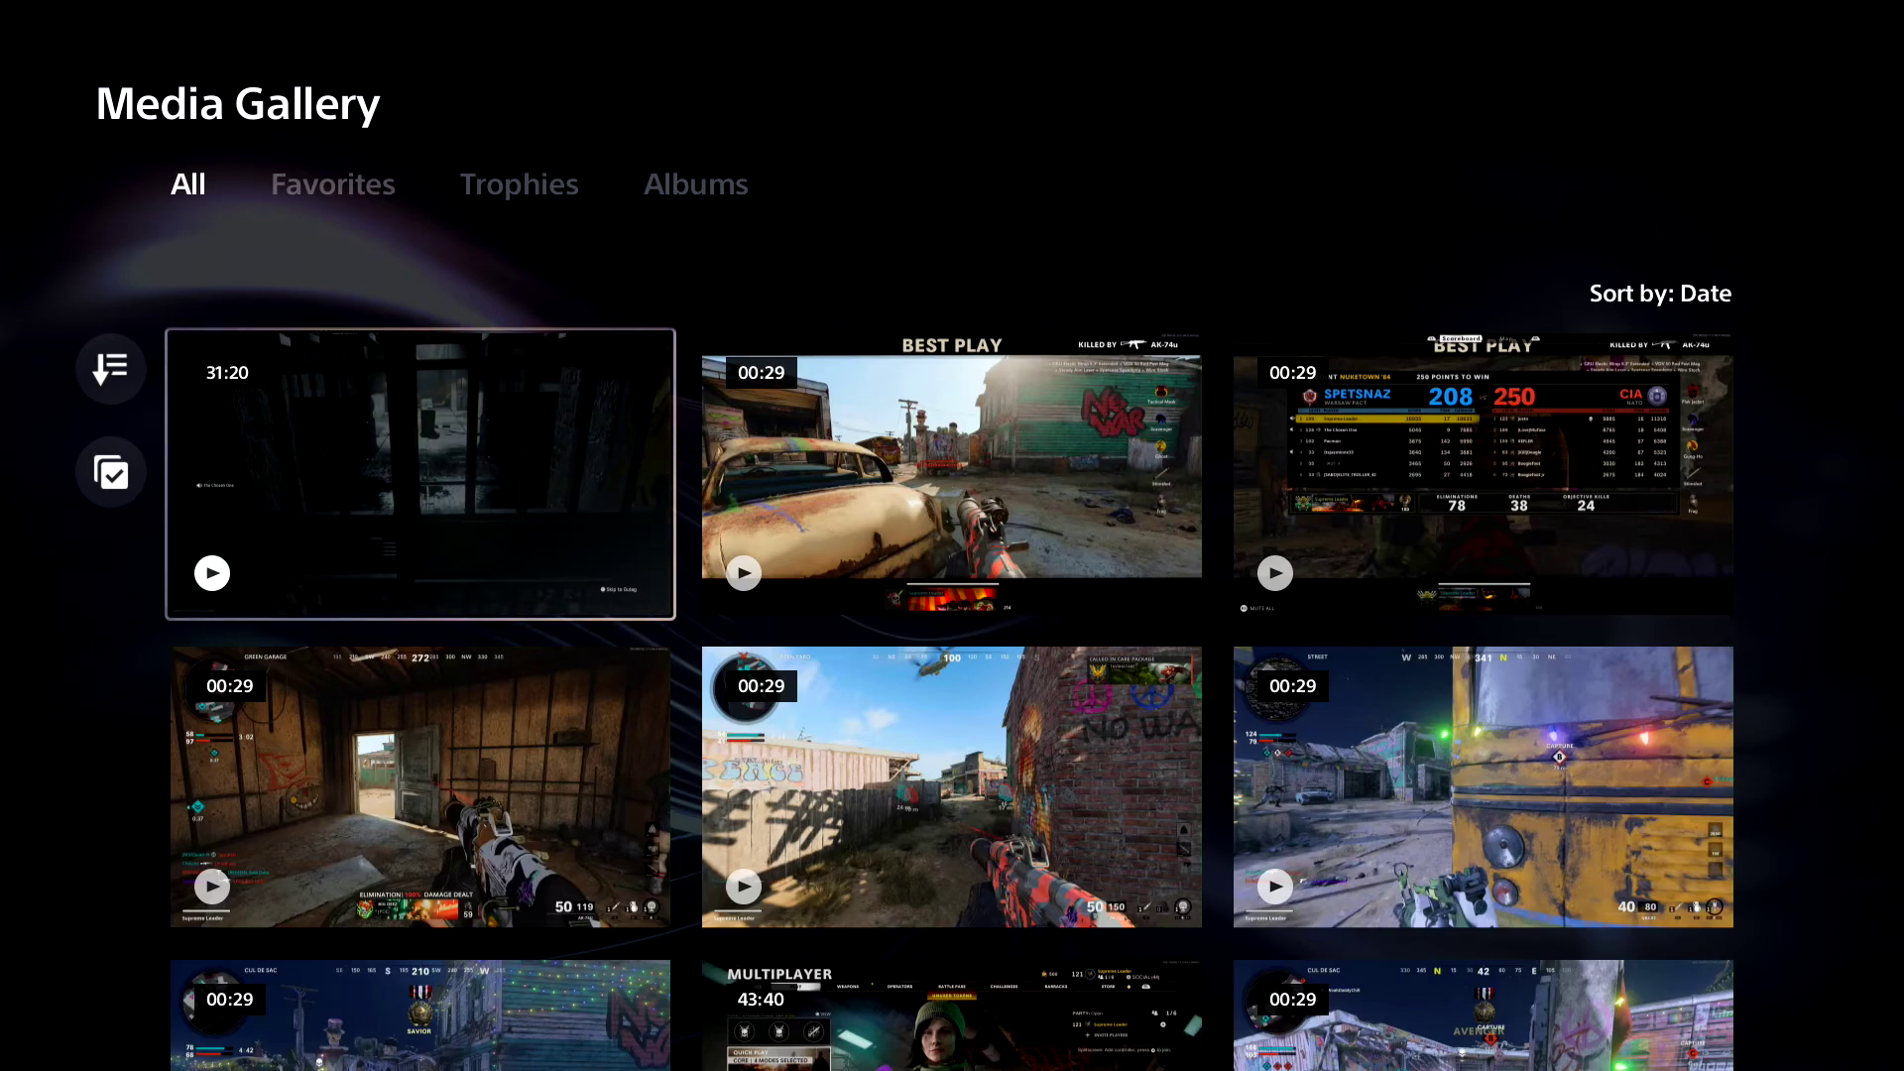
pyautogui.press('Escape')
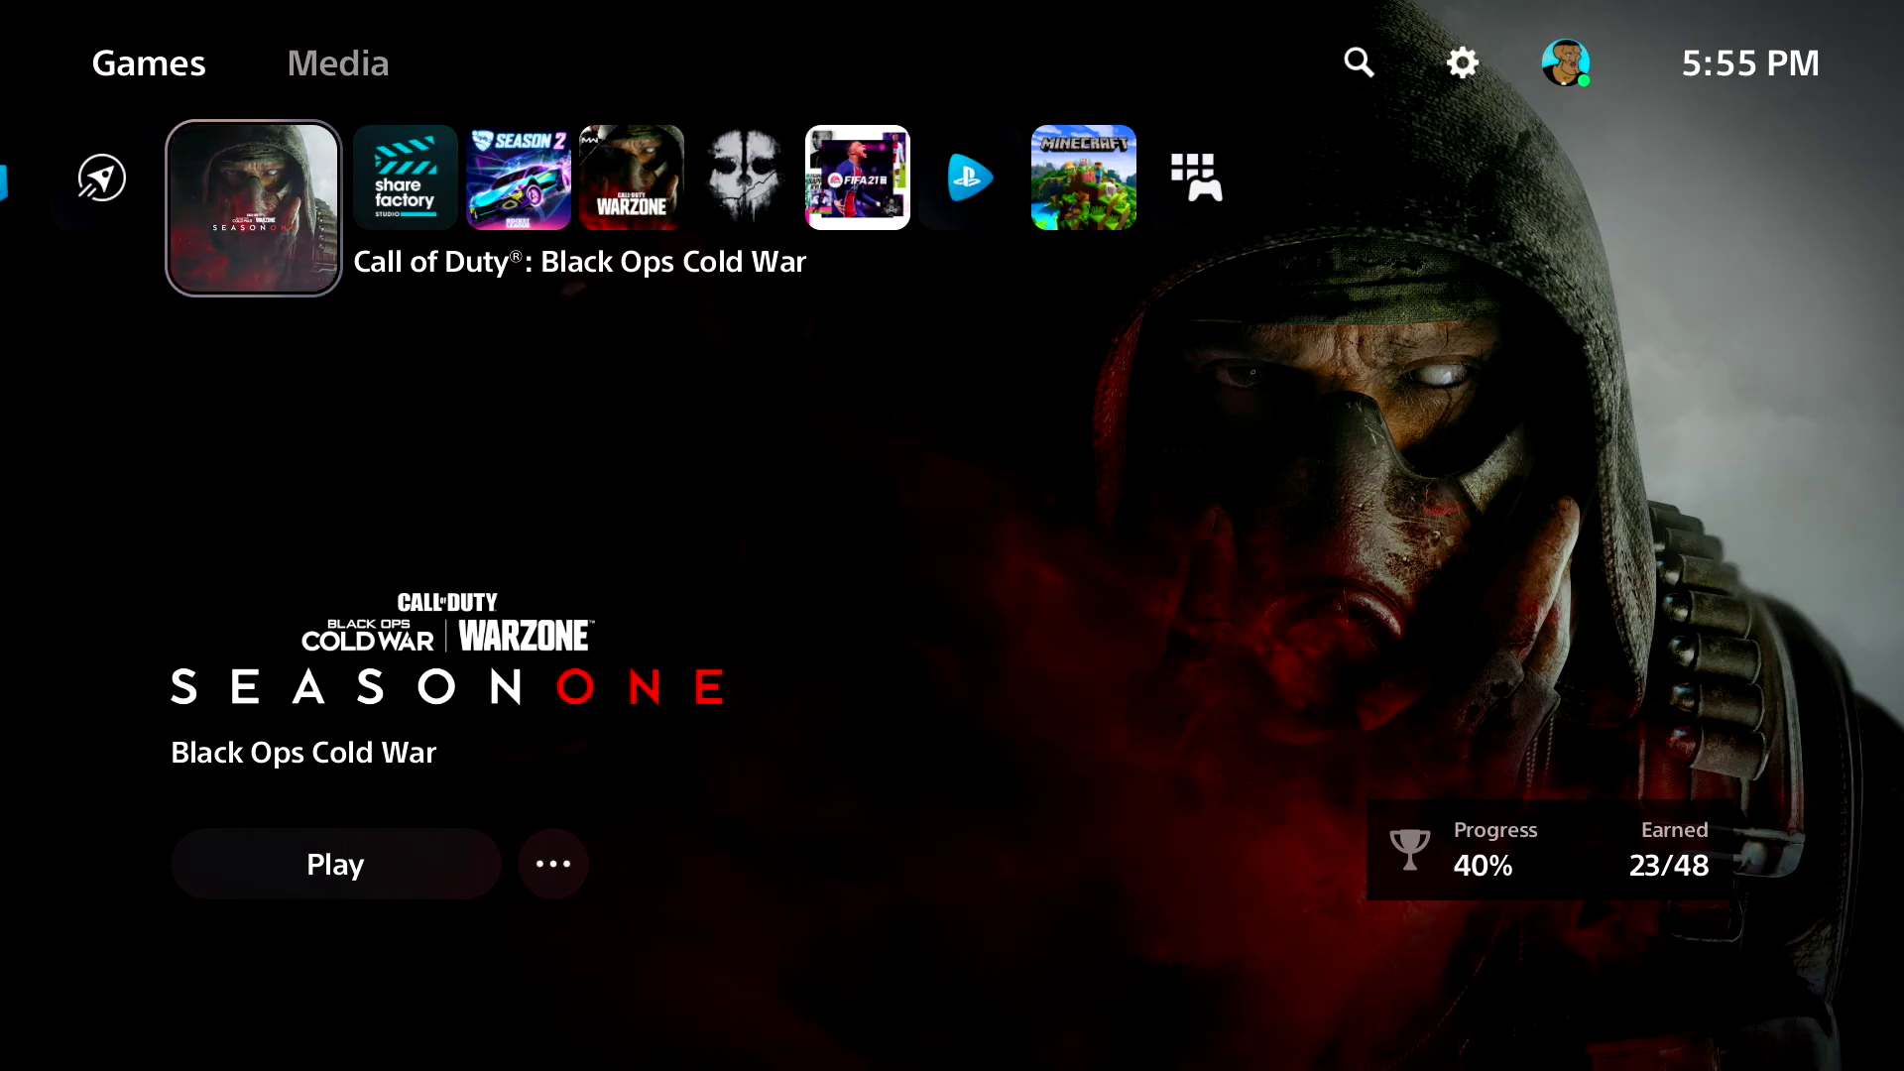